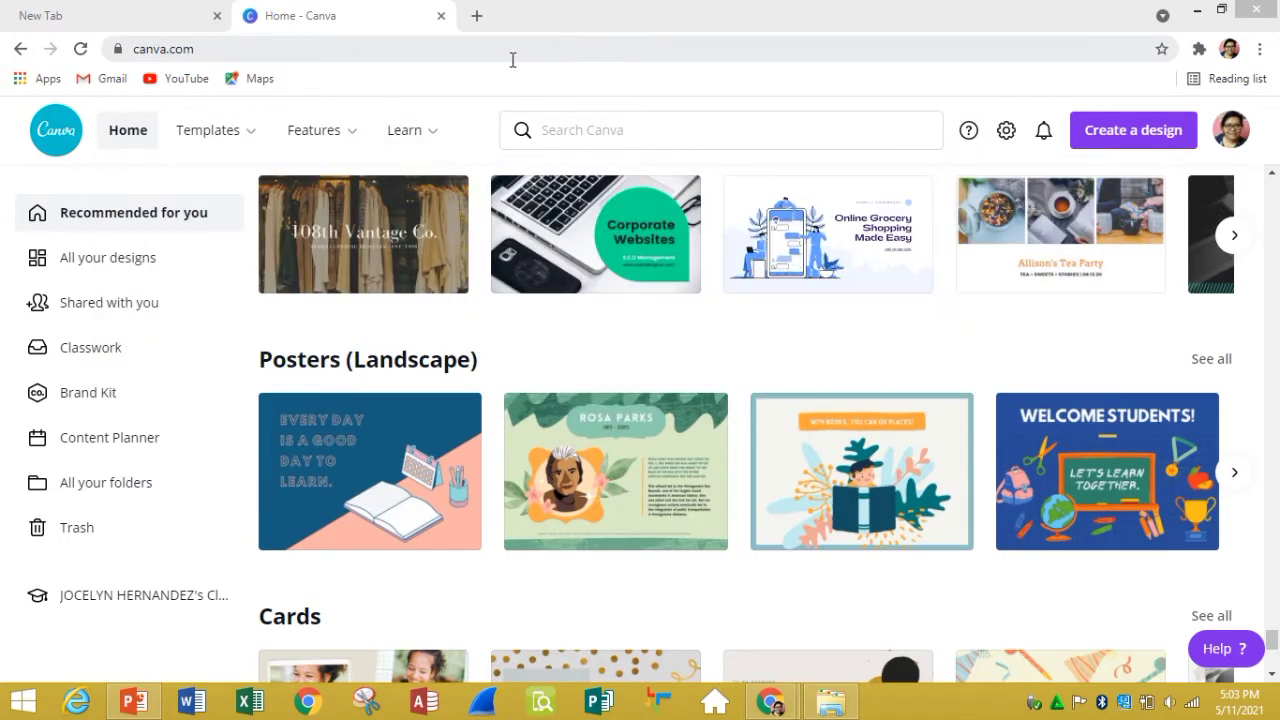
Step: Search Google for 'canva' in the new tab and open the Canva home page result
left_click(110, 10)
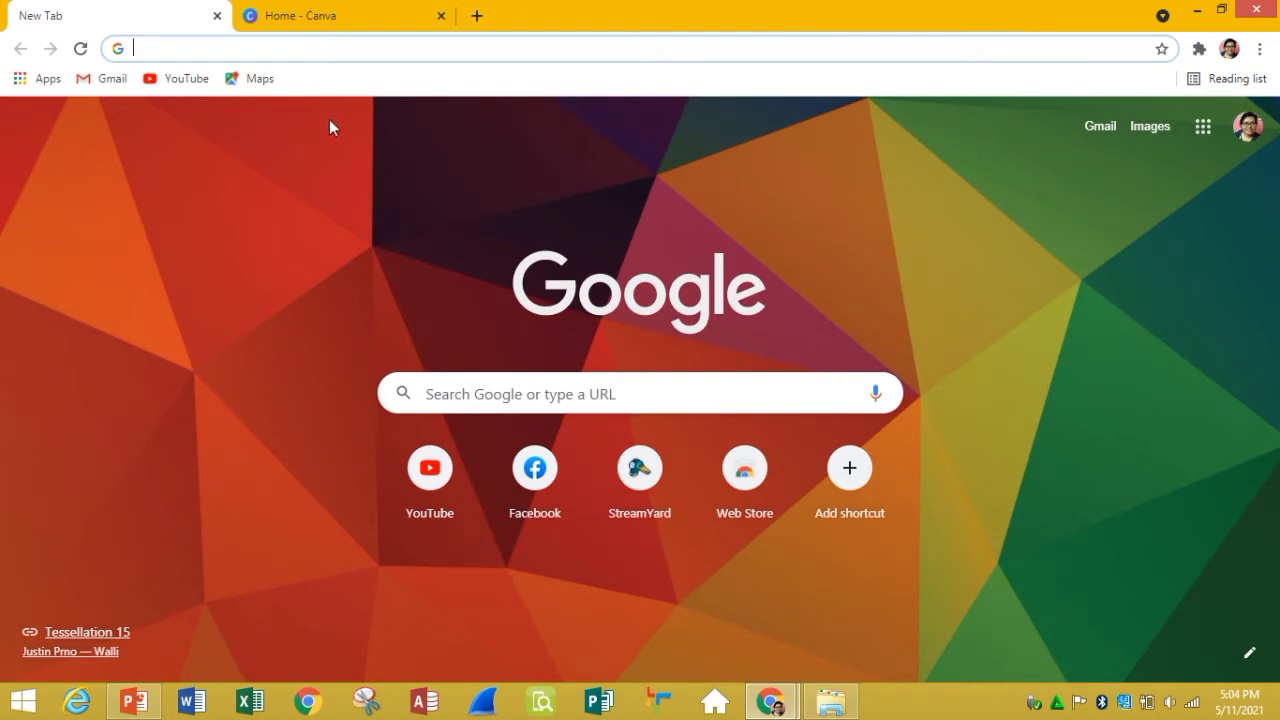
left_click(452, 391)
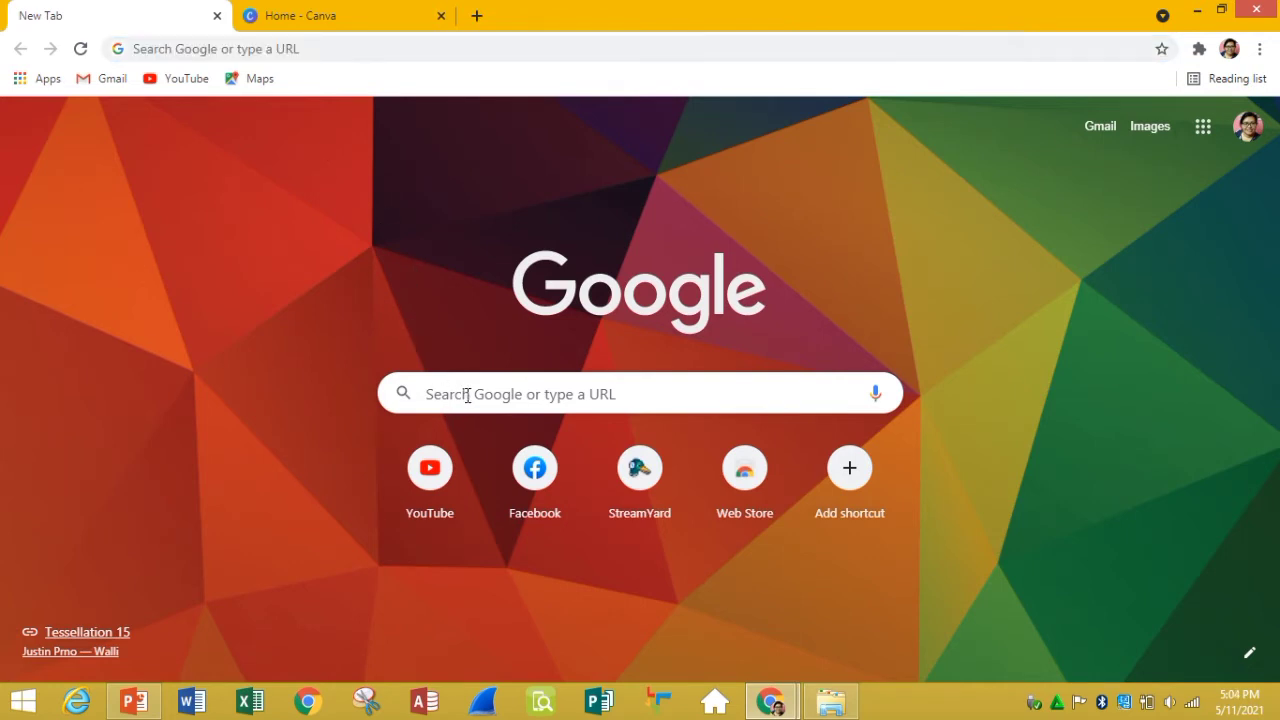
left_click(467, 394)
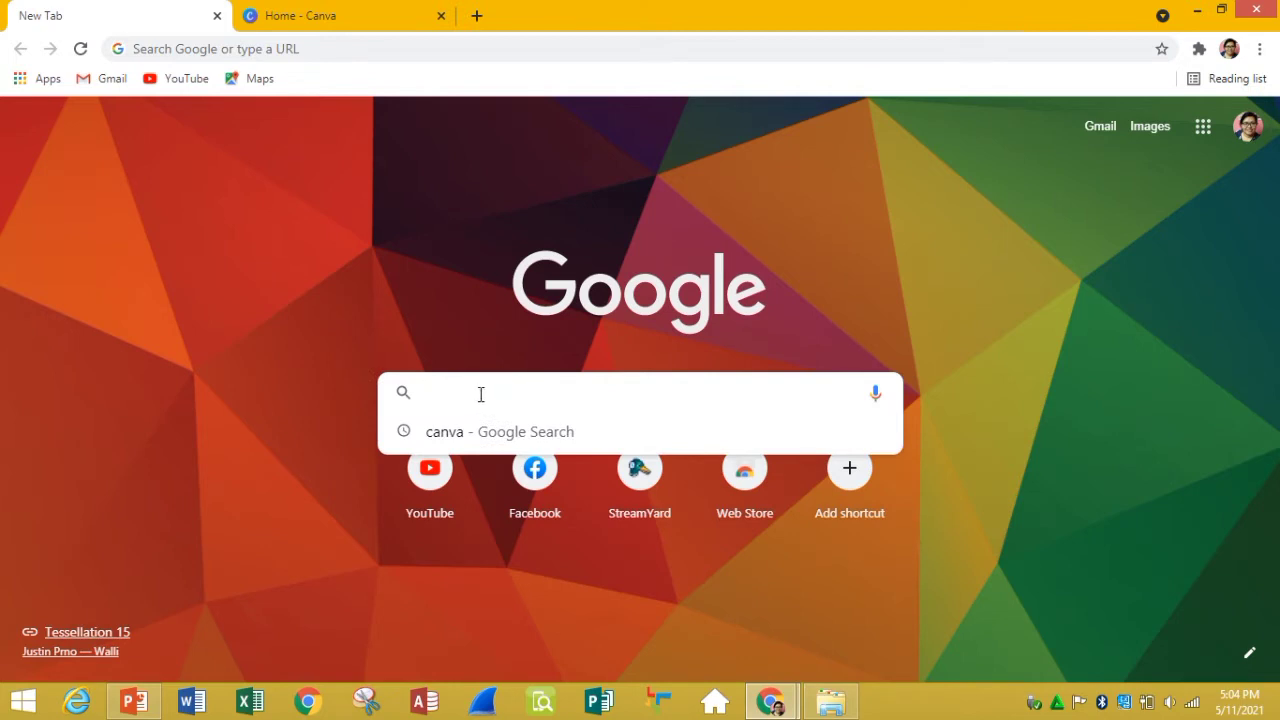
left_click(459, 443)
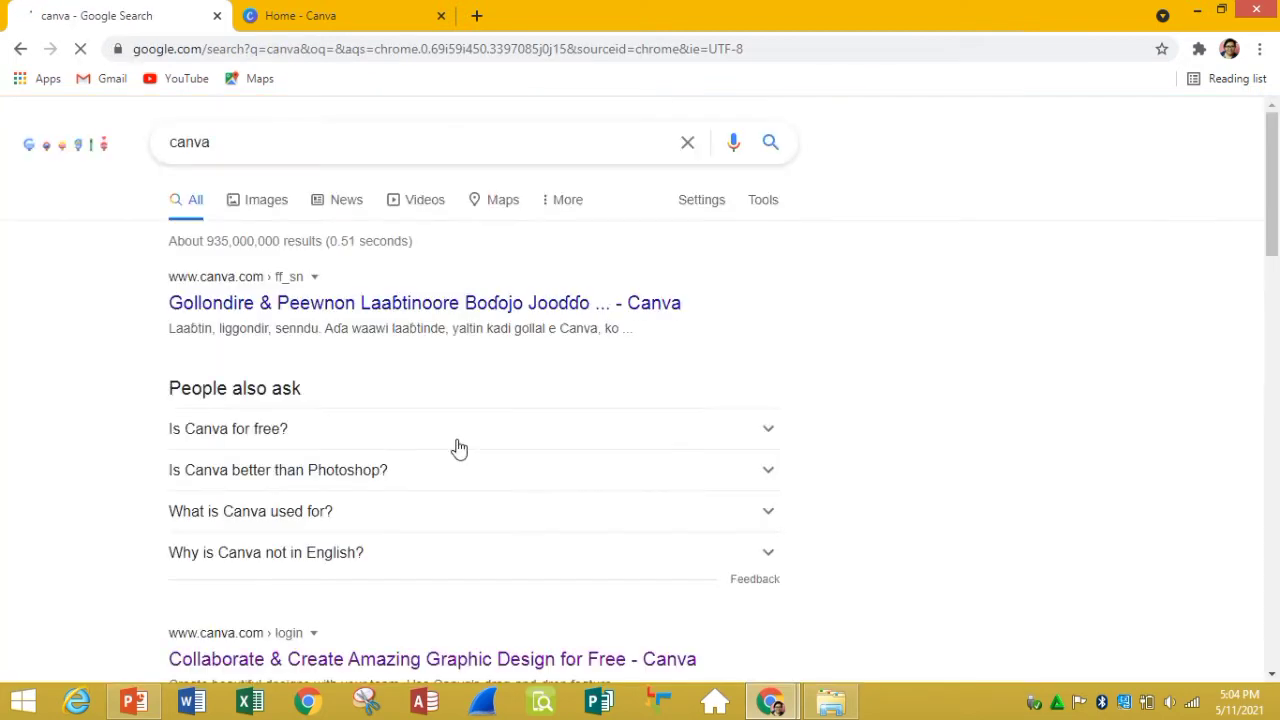
scroll(470, 437, "down", 3)
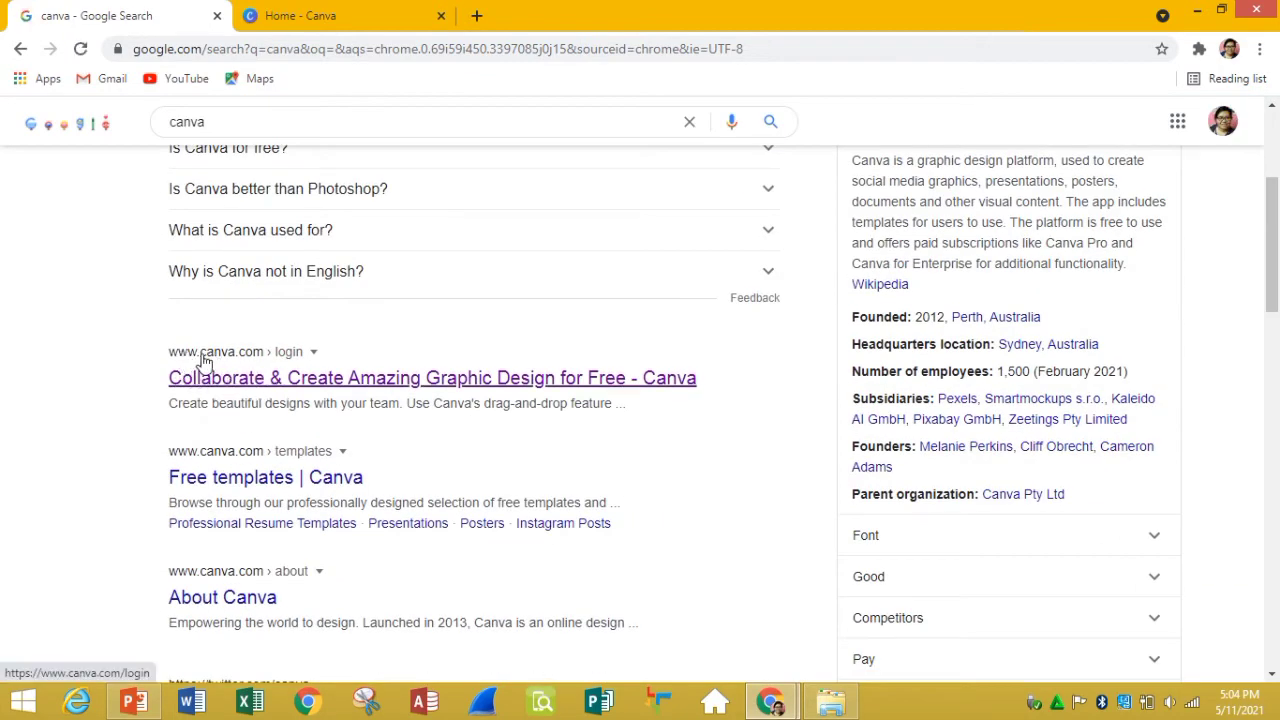
left_click(250, 376)
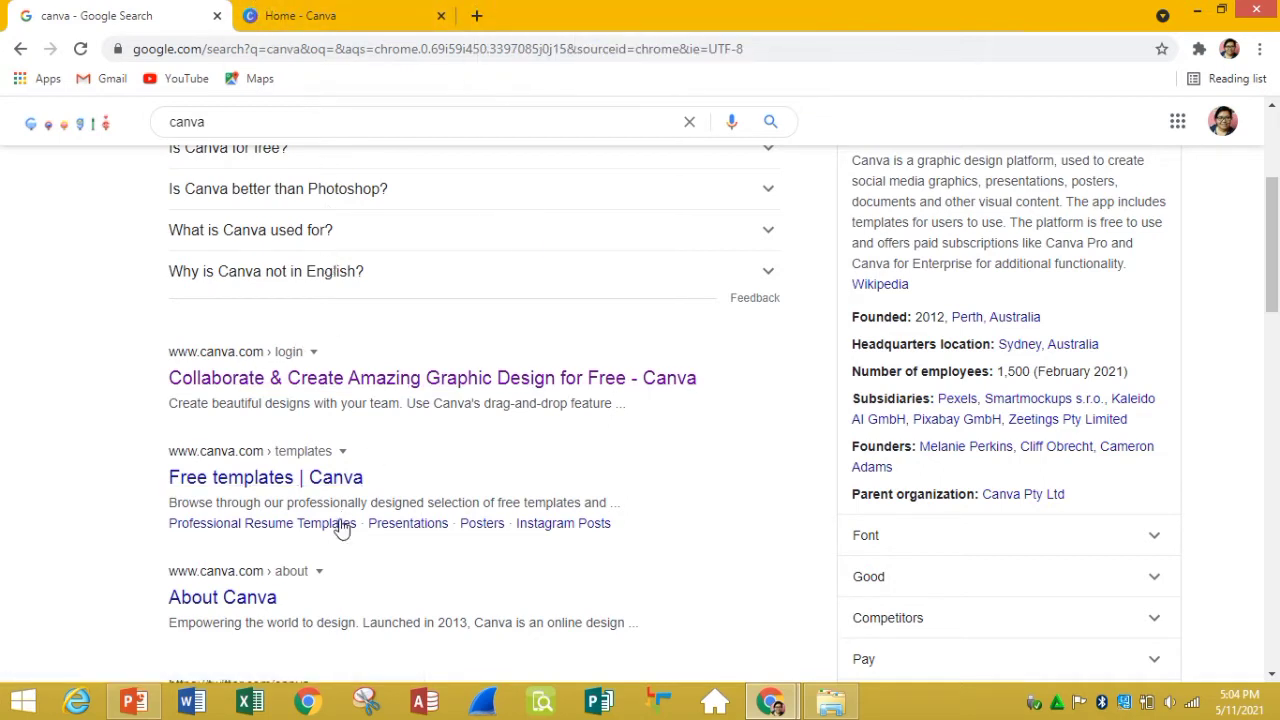
left_click(281, 392)
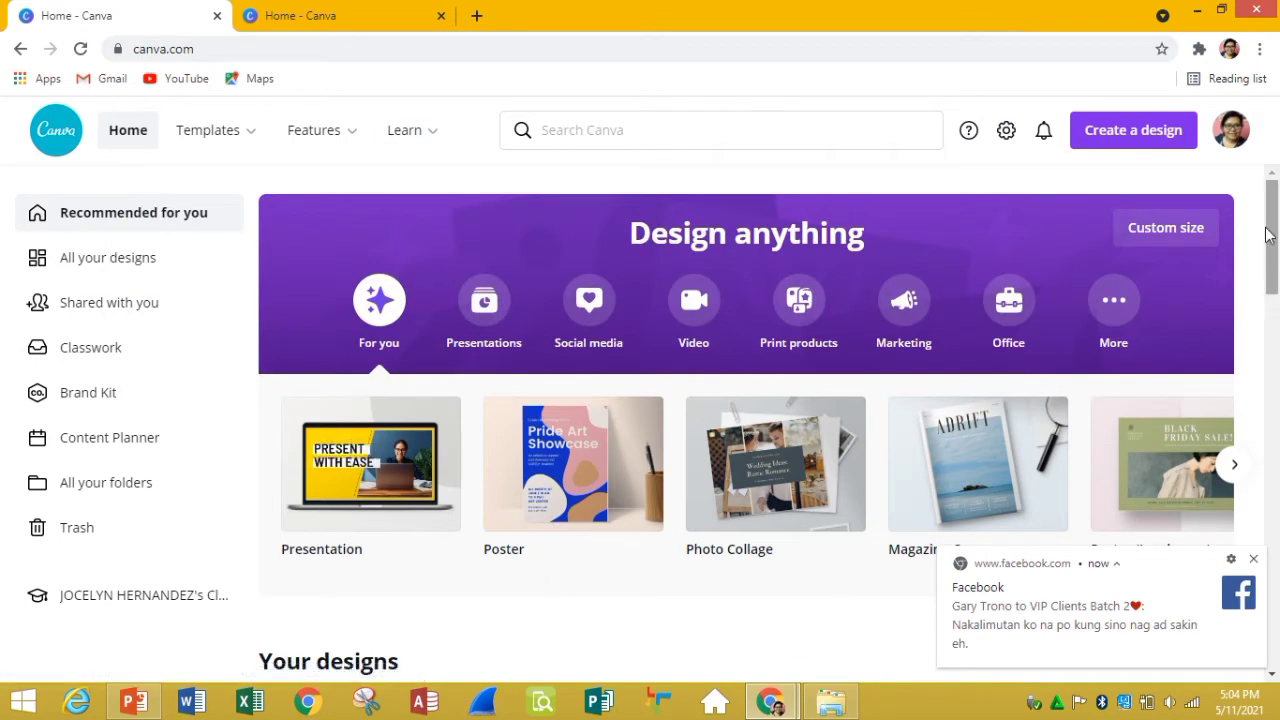
Step: Scroll the newly opened Canva page, then return to the original 'Home - Canva' tab
scroll(1270, 300, "down", 1)
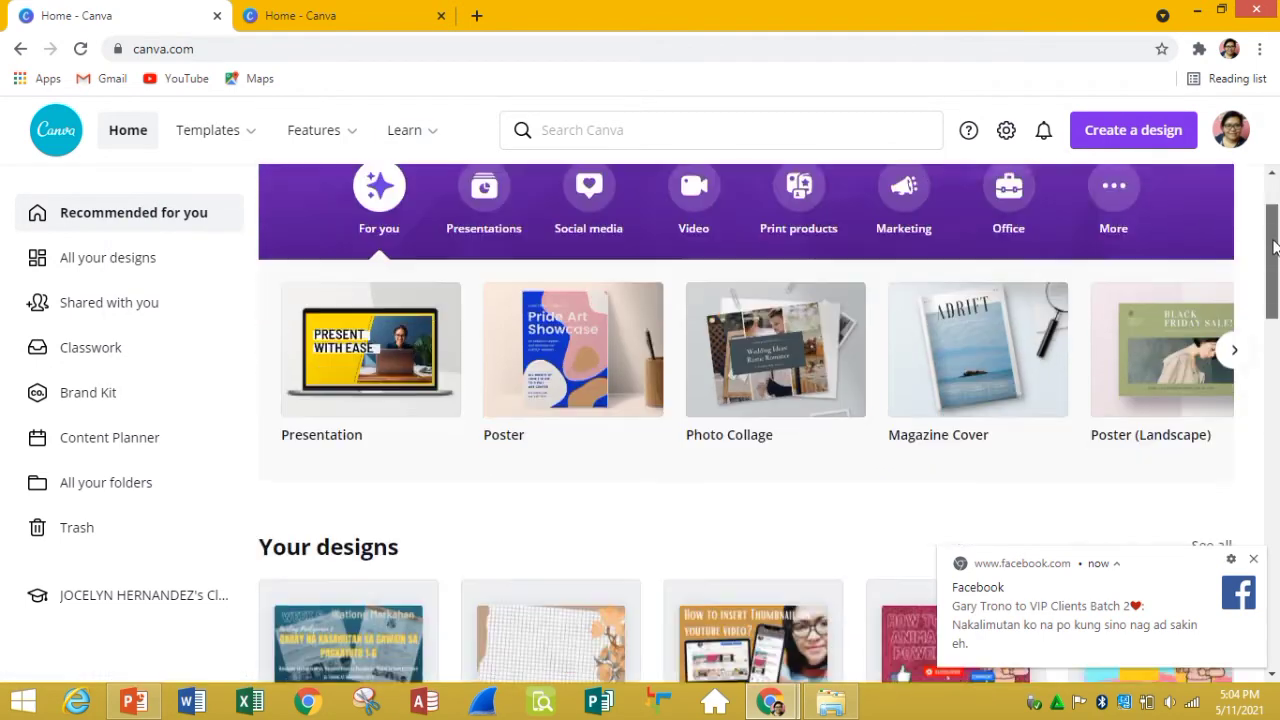
scroll(1268, 380, "down", 2)
scroll(1265, 456, "down", 2)
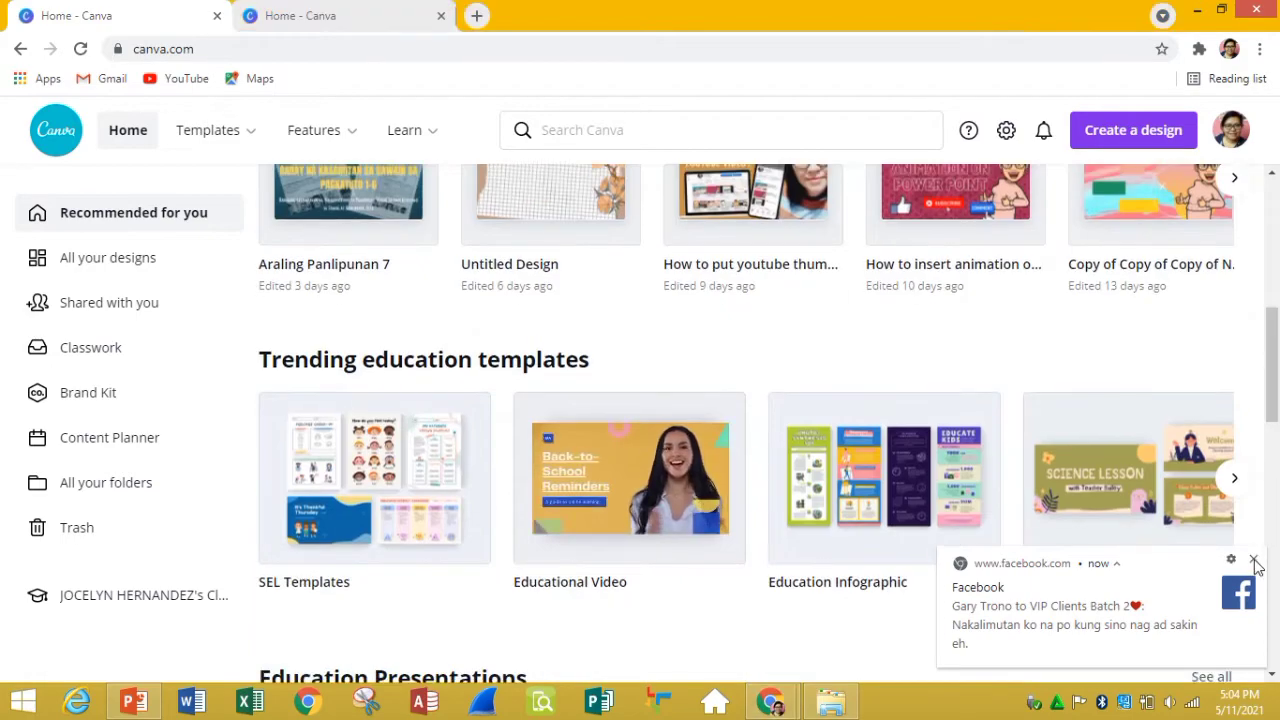
mouse_move(1272, 380)
left_mouse_down()
mouse_move(1274, 568)
mouse_move(1272, 172)
left_mouse_up()
left_click(385, 14)
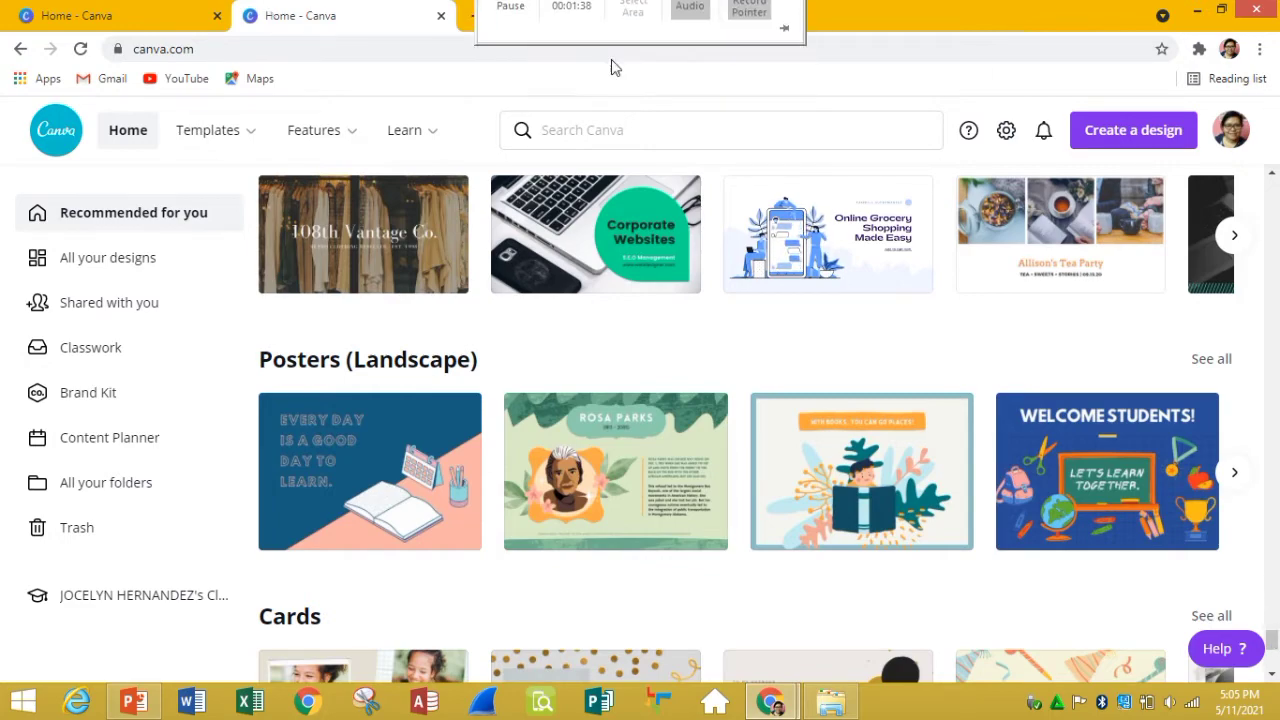
Step: Page to the end of the Posters (Landscape) row and open all 349 templates
scroll(486, 494, "down", 1)
scroll(534, 509, "down", 2)
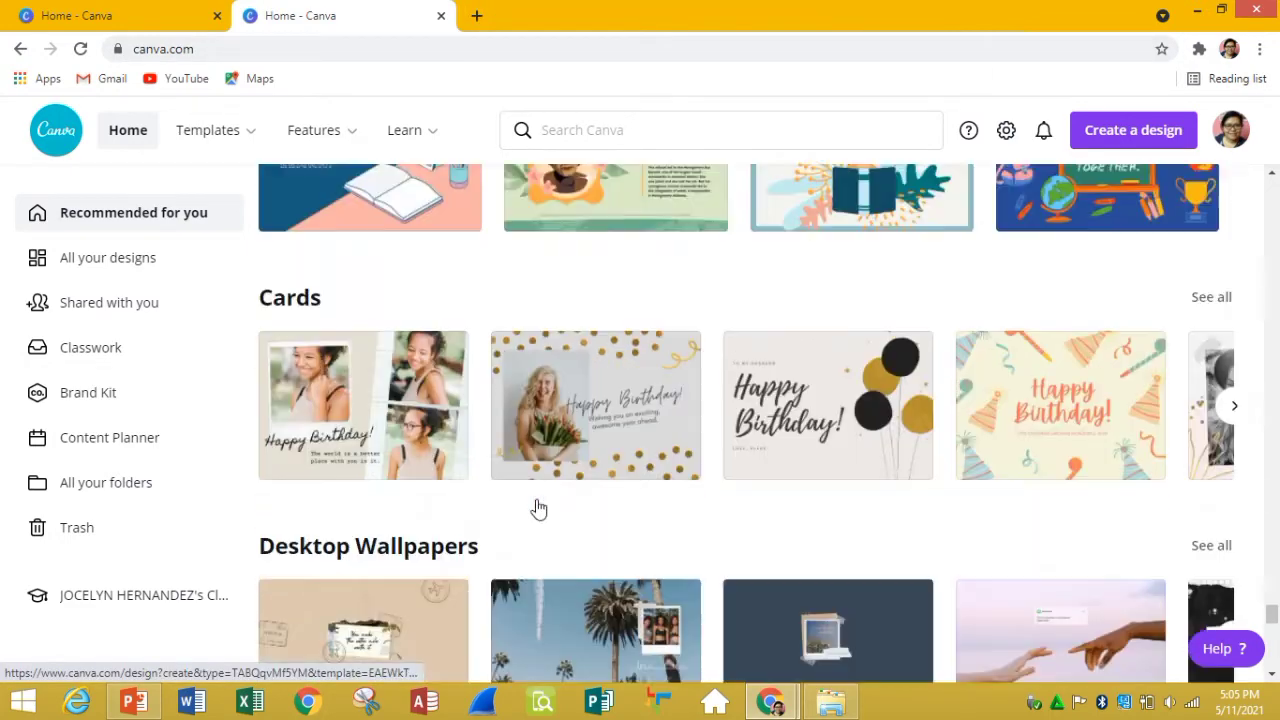
scroll(537, 509, "up", 2)
scroll(537, 509, "up", 2)
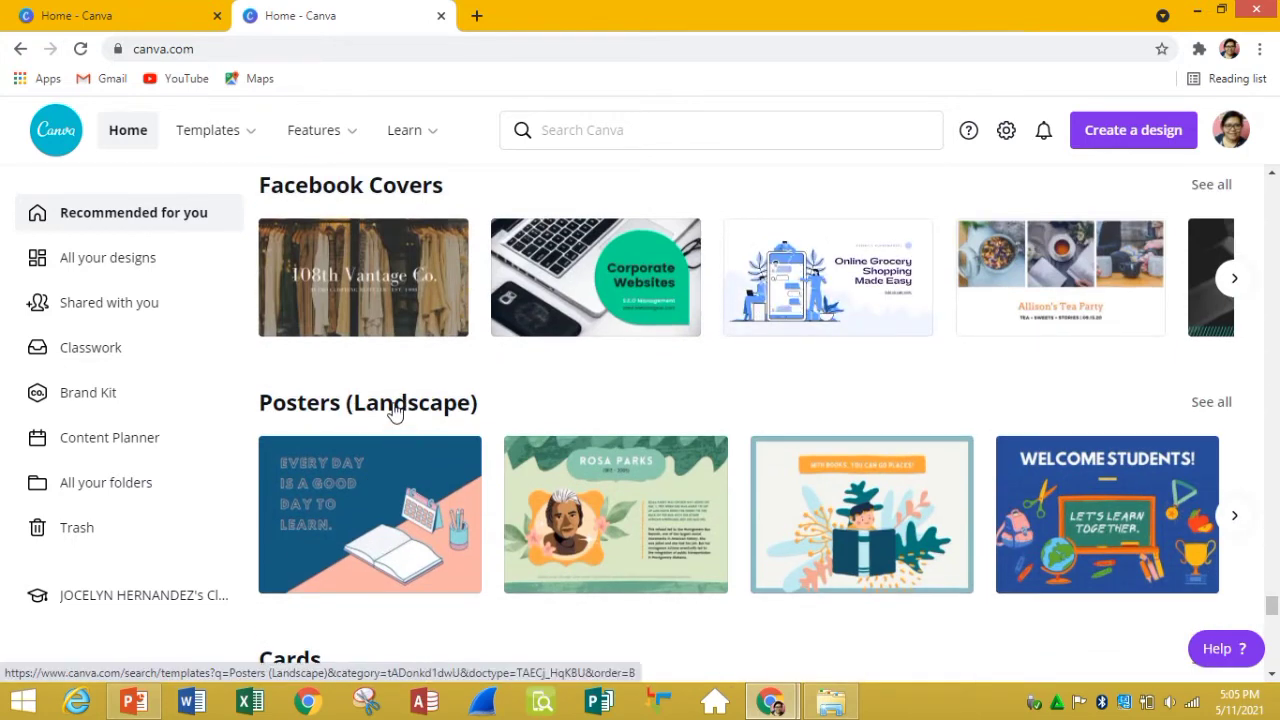
left_click(1232, 516)
left_click(1232, 516)
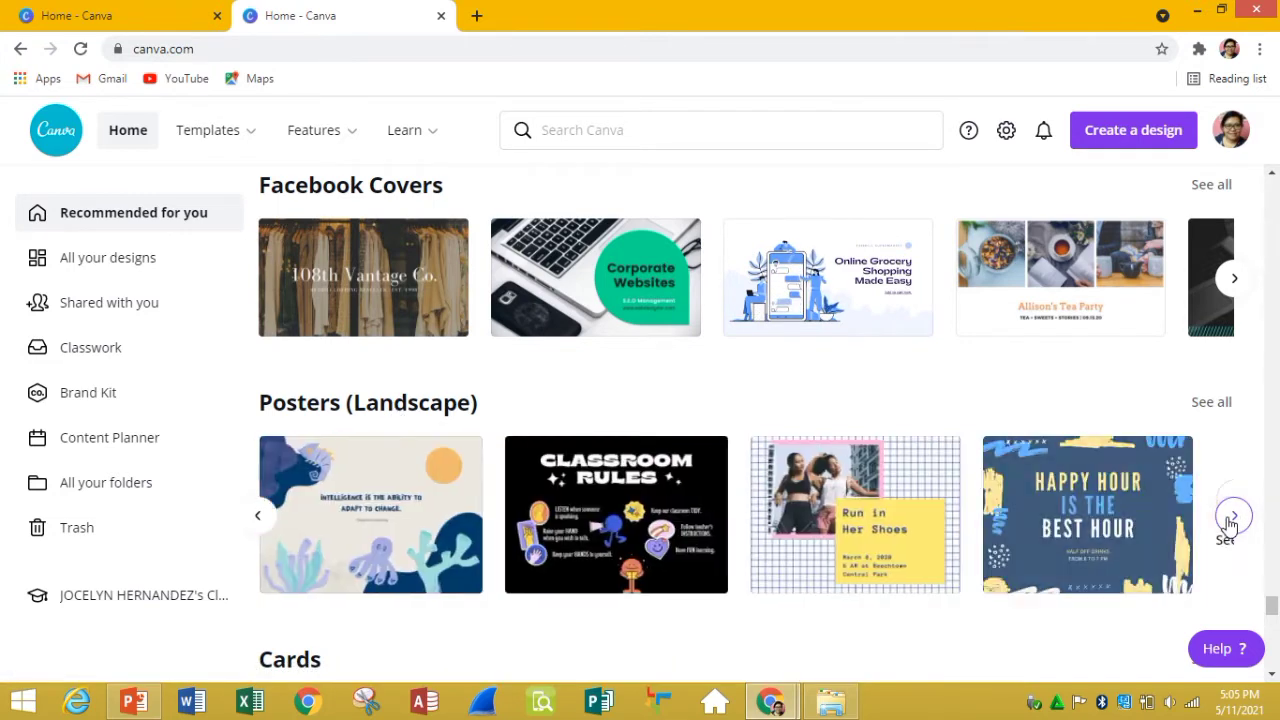
left_click(1230, 525)
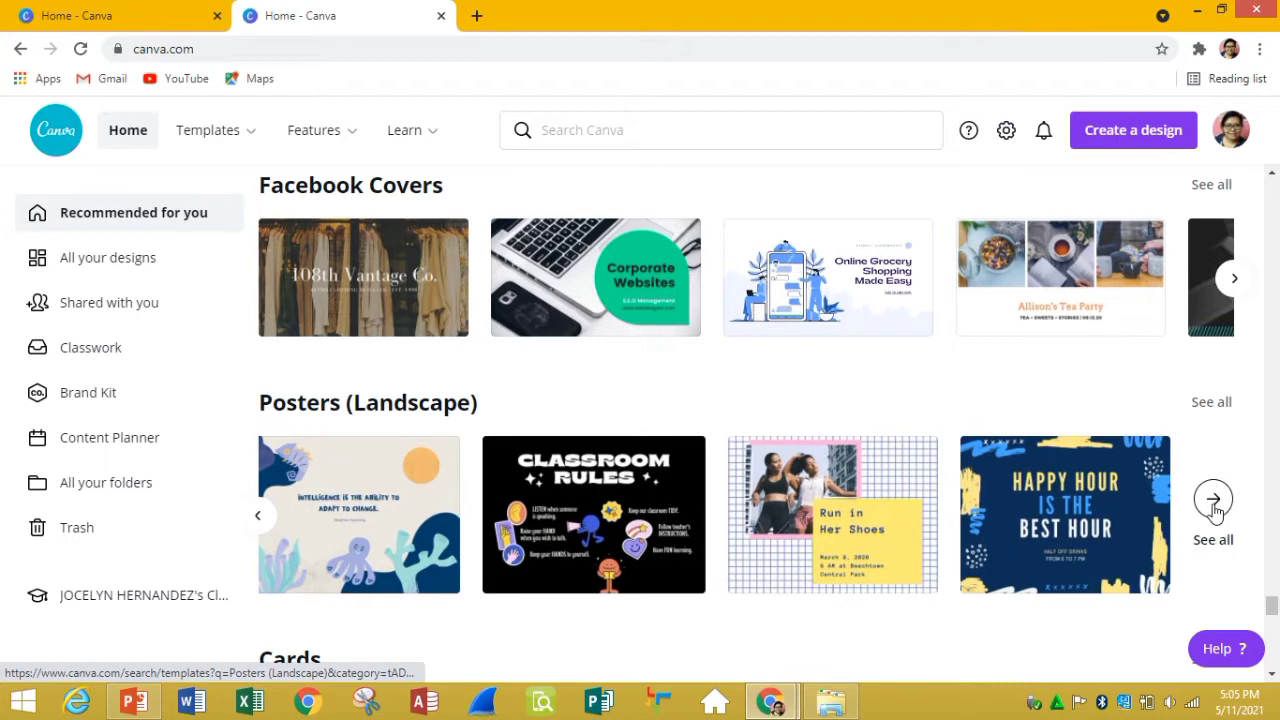
left_click(1213, 510)
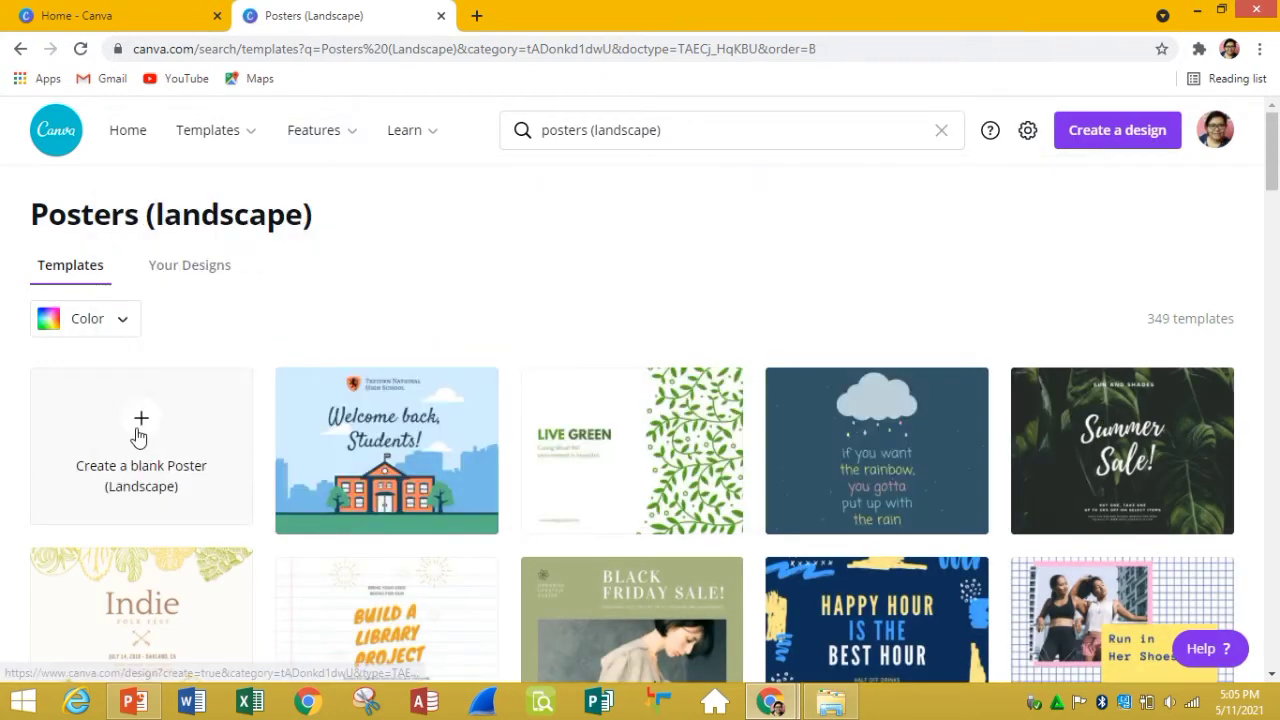
Step: Create a blank A2 Poster (Landscape) design in the editor
left_click(139, 436)
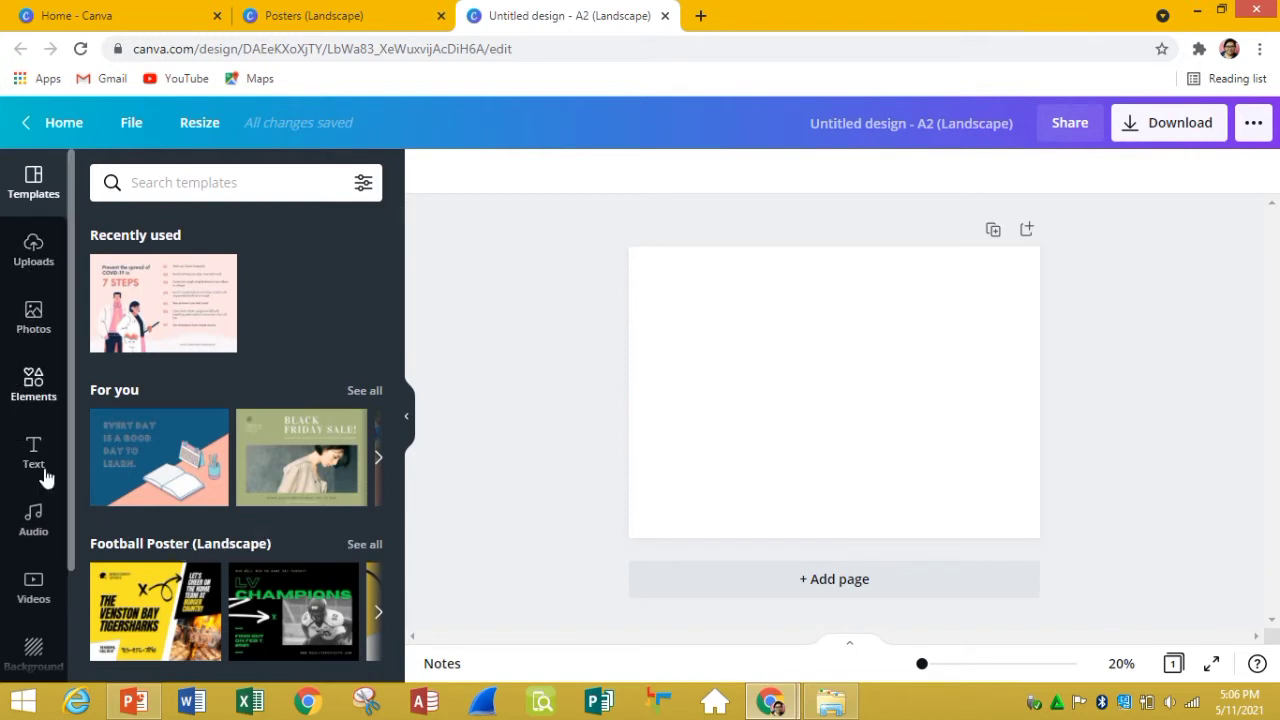
Step: Browse the background patterns and apply an orange patterned background to the page
scroll(68, 585, "down", 1)
scroll(62, 590, "down", 1)
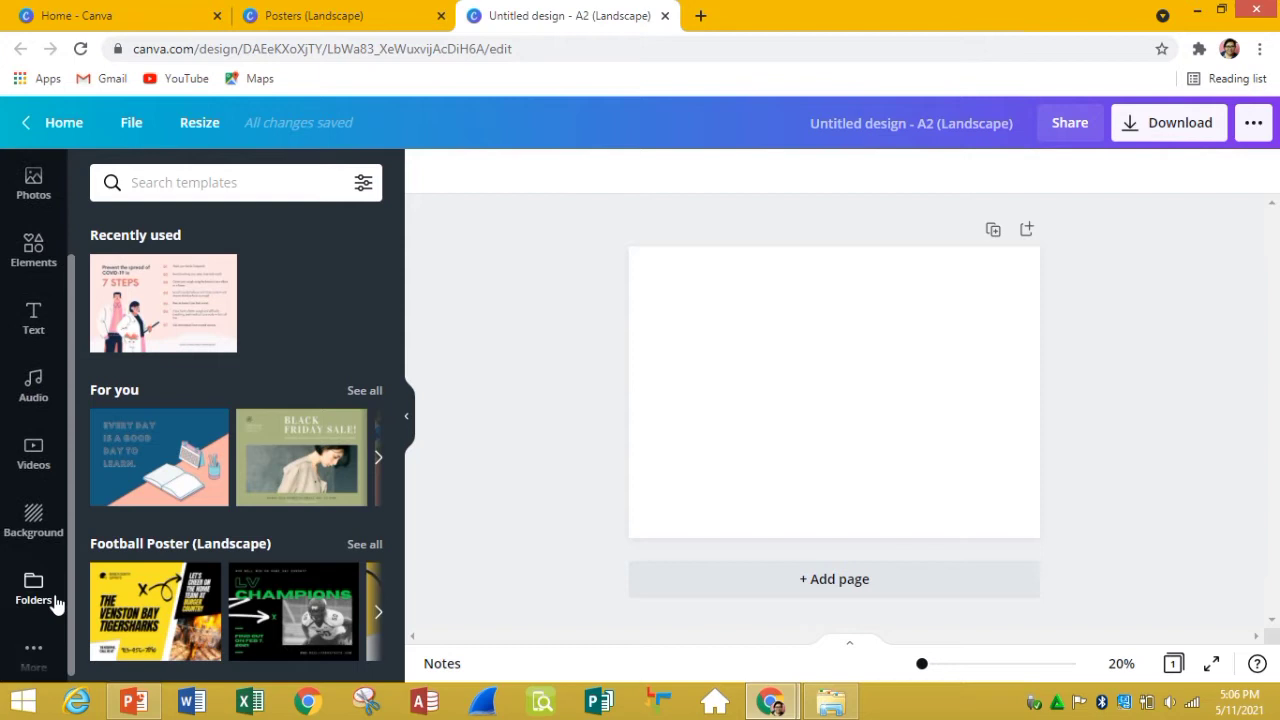
left_click(52, 511)
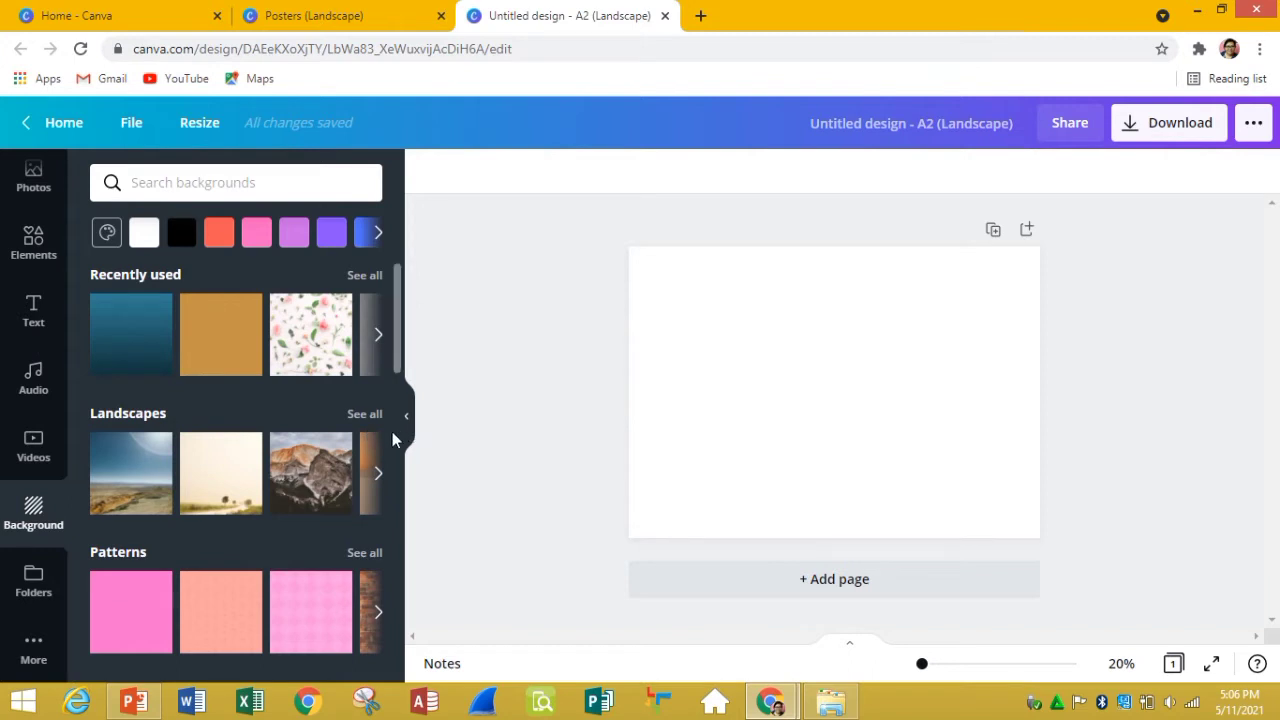
left_click(377, 614)
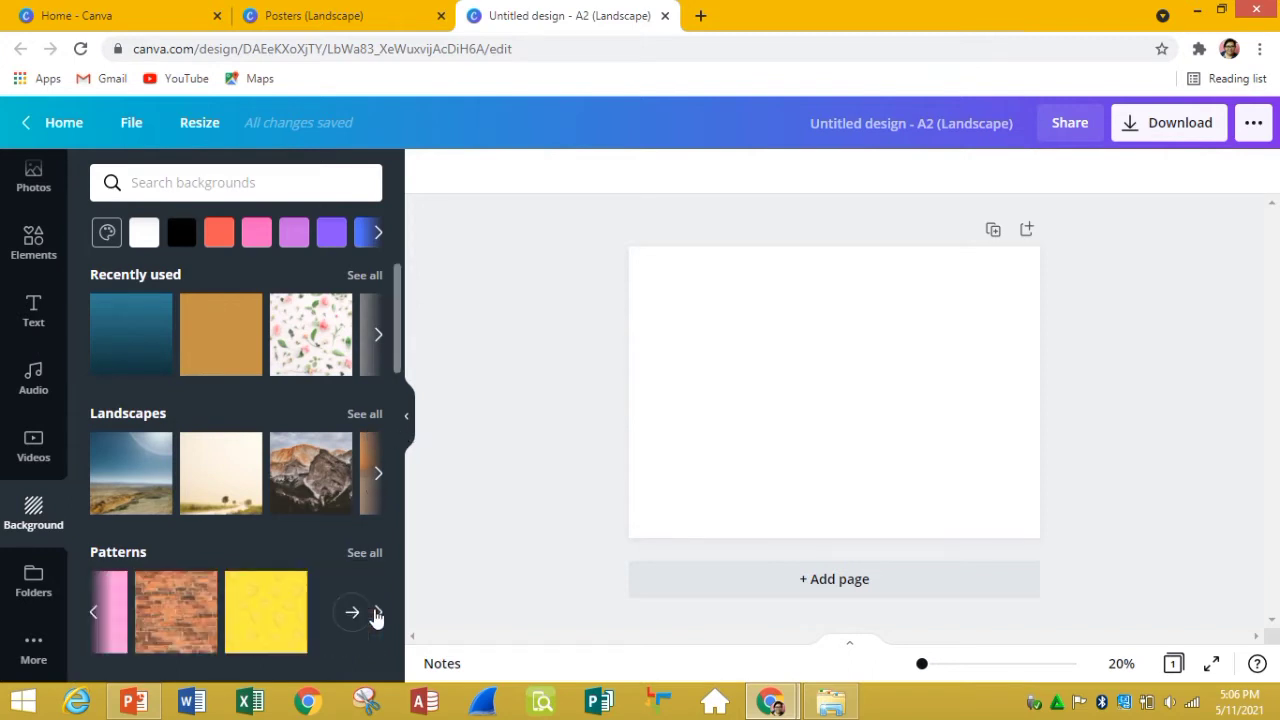
left_click(94, 614)
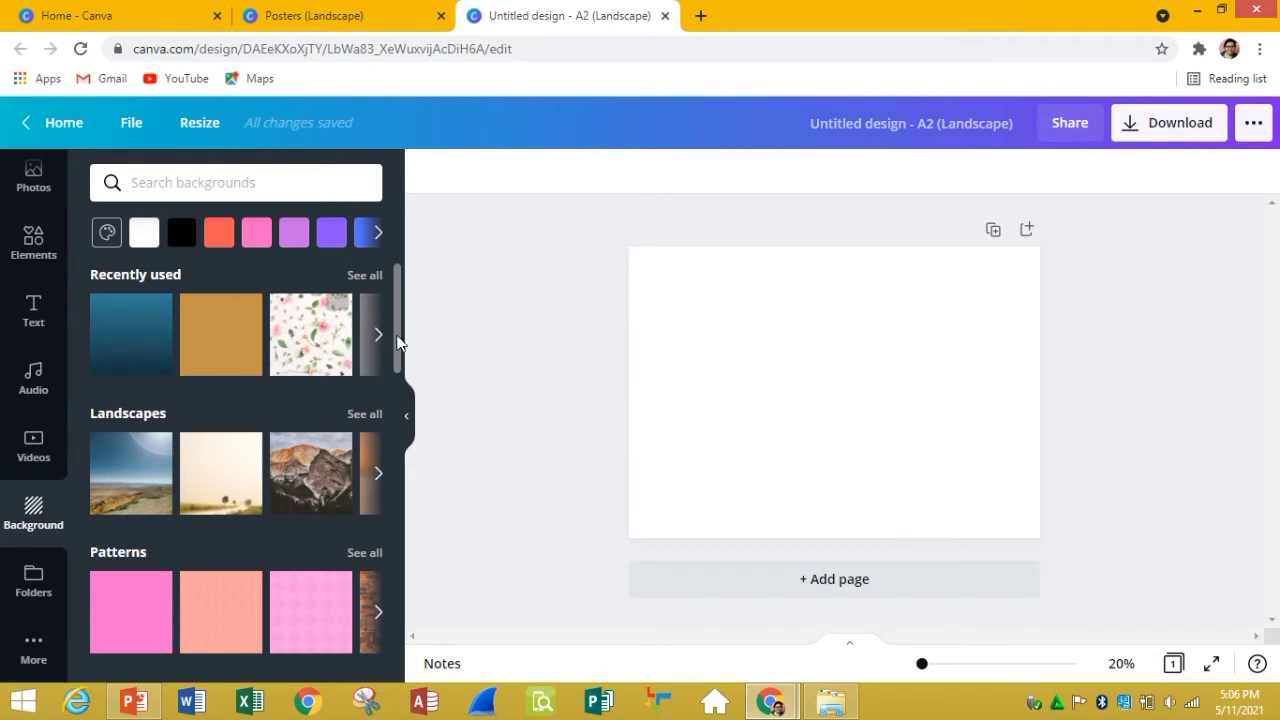
left_click(376, 338)
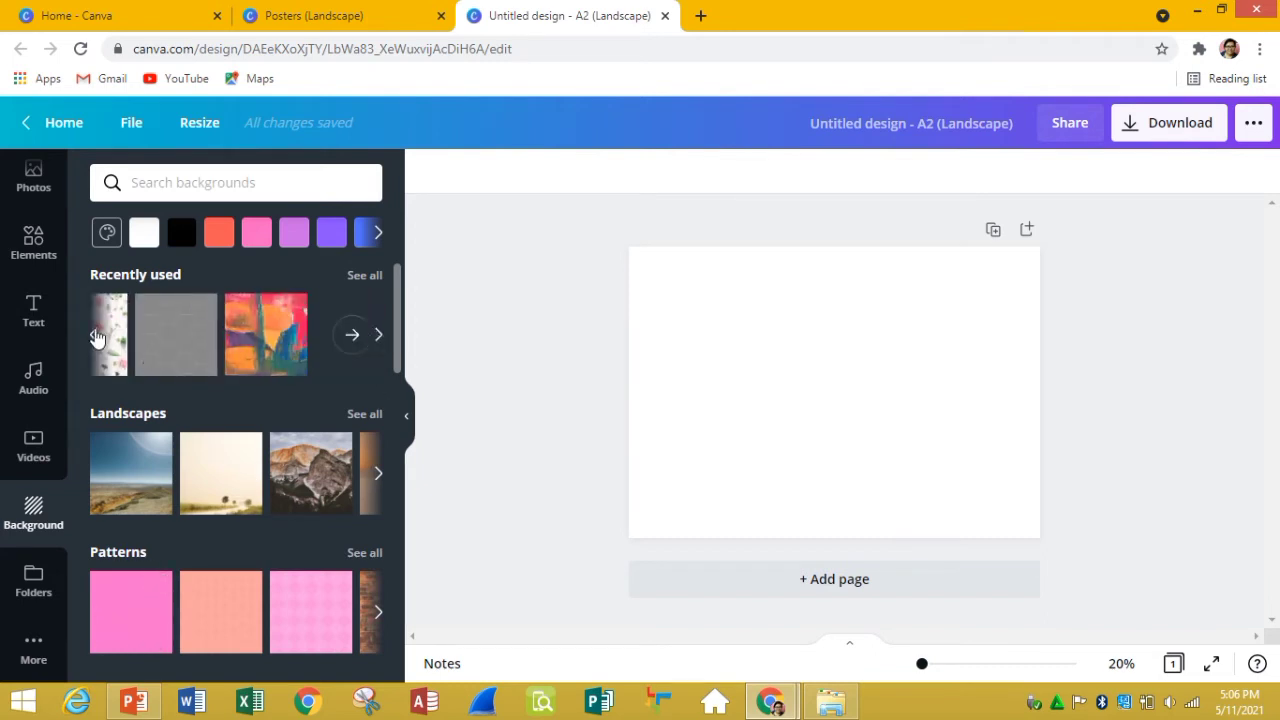
left_click(110, 343)
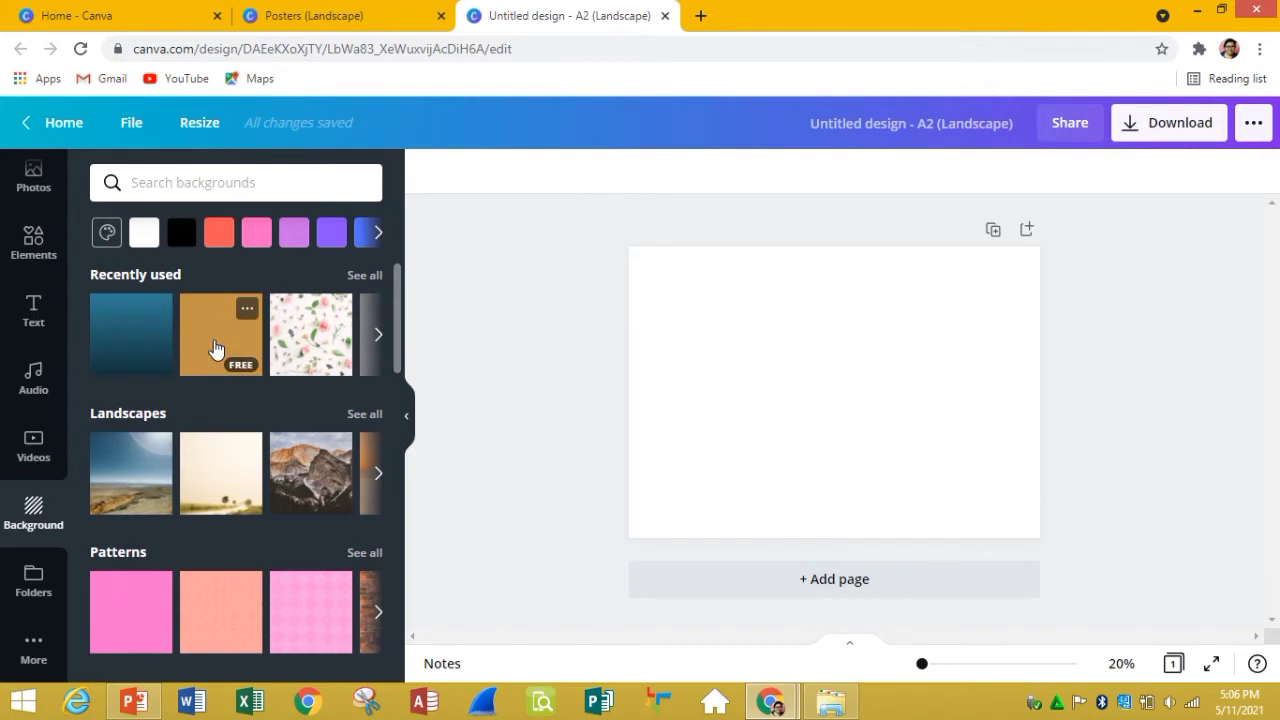
left_click(215, 348)
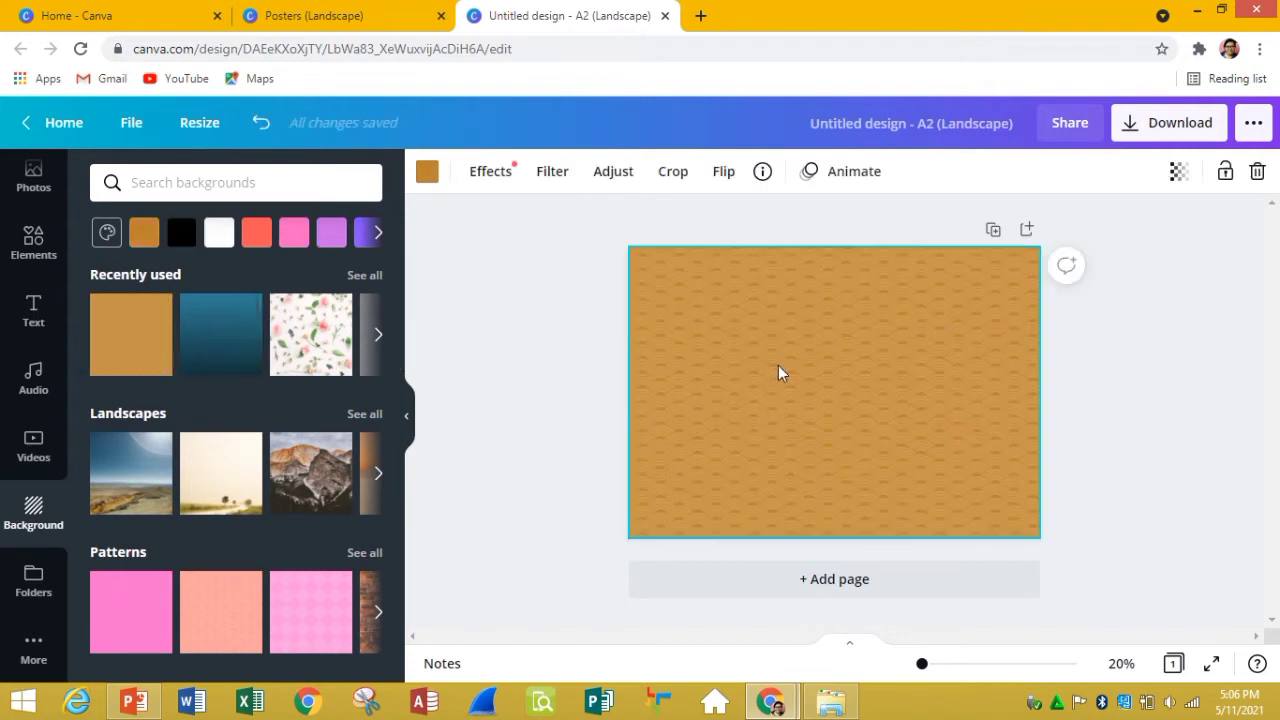
Step: Replace it with the pale white snowy texture from recently used backgrounds
left_click(379, 337)
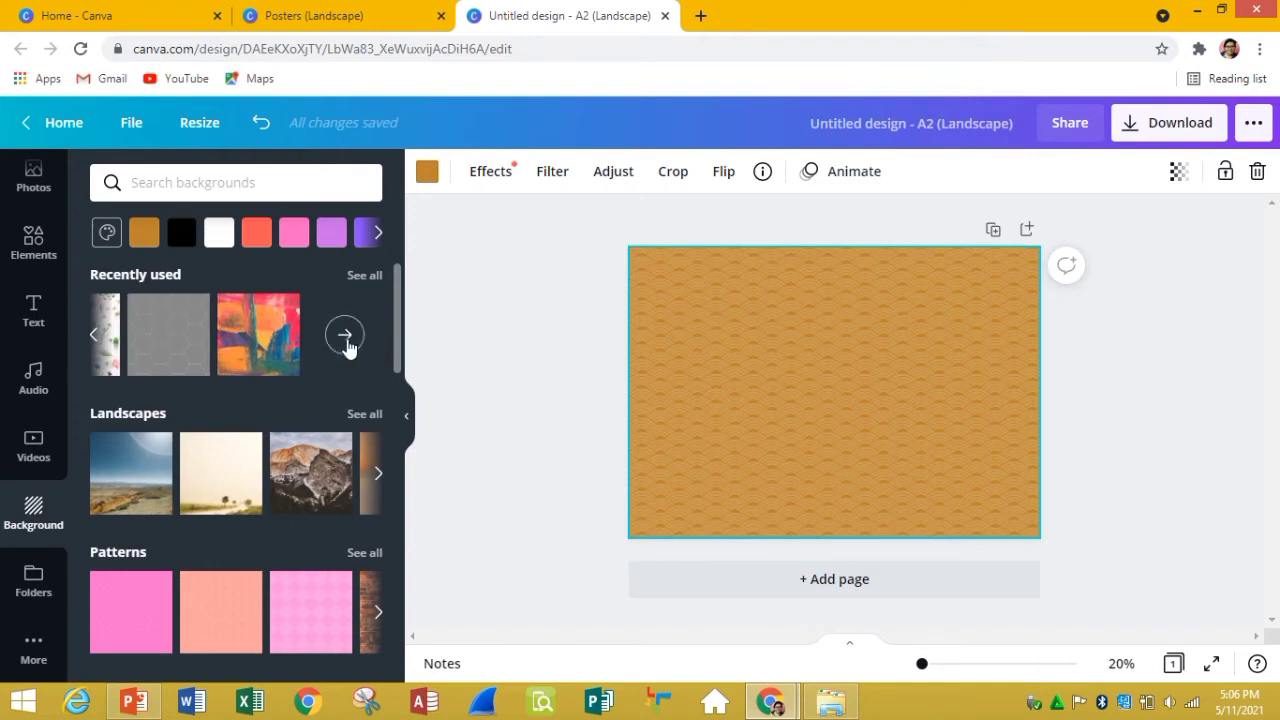
left_click(348, 340)
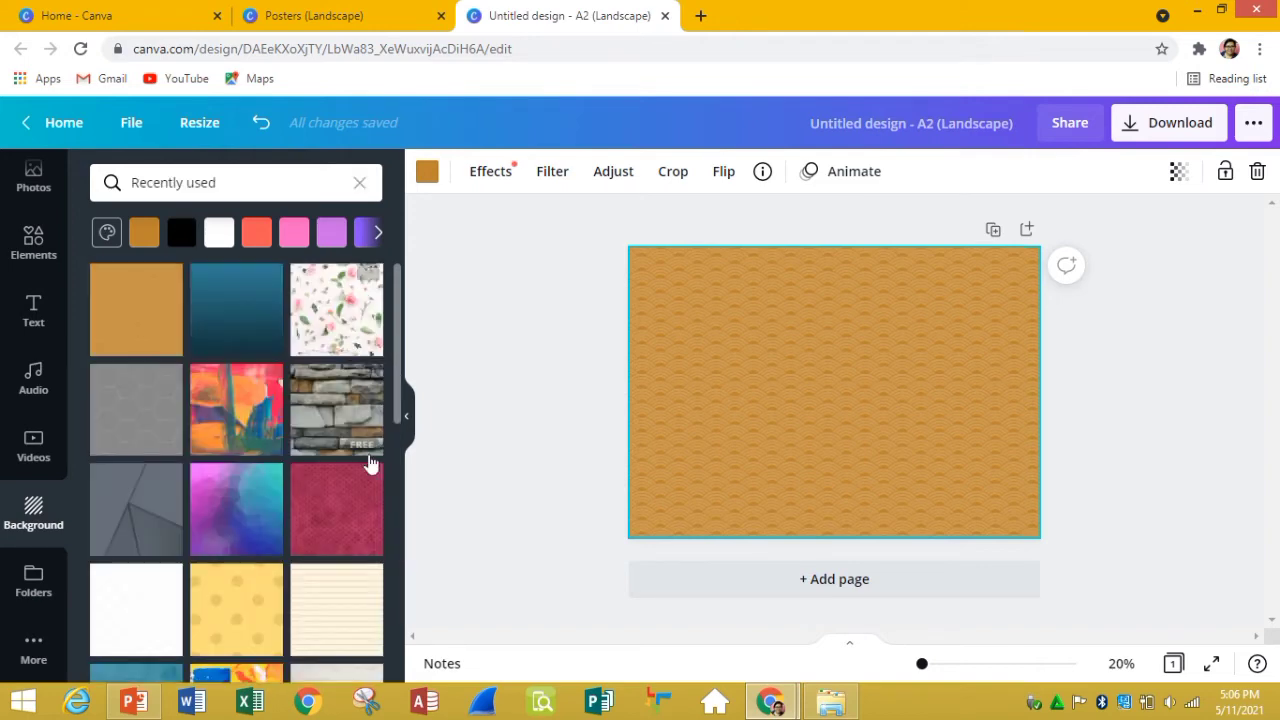
scroll(285, 585, "down", 2)
scroll(283, 575, "down", 2)
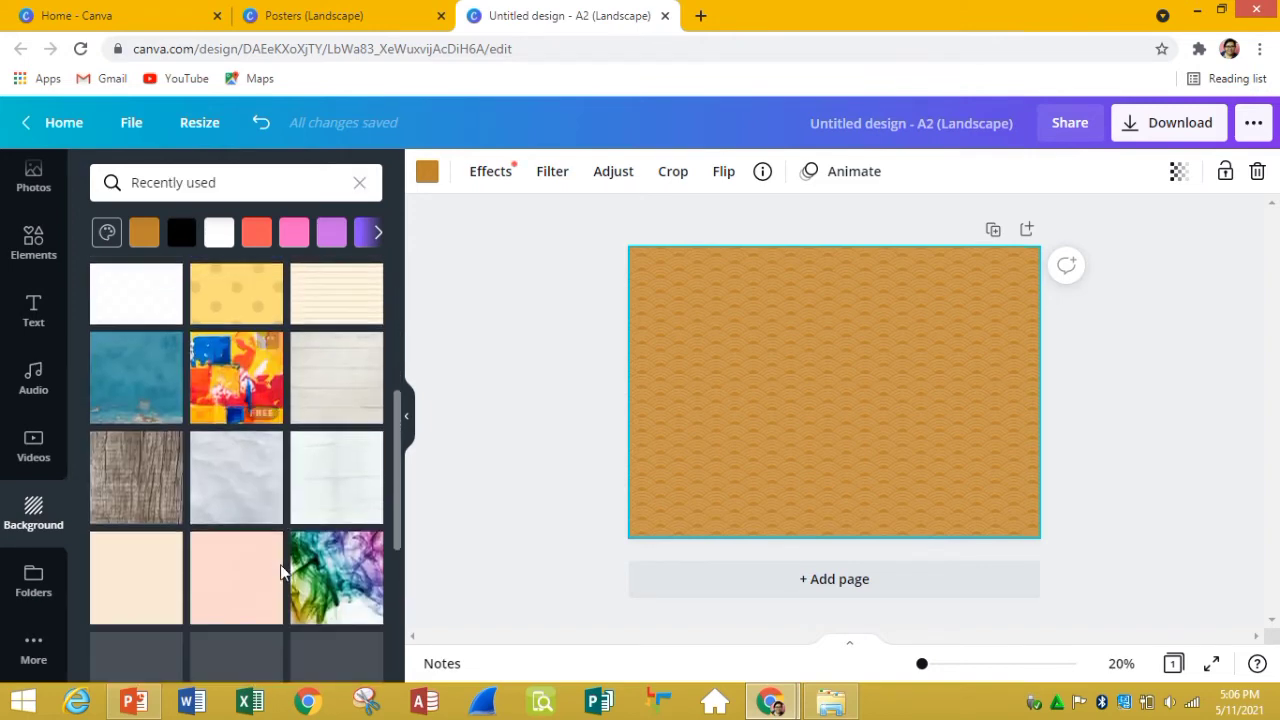
left_click(258, 463)
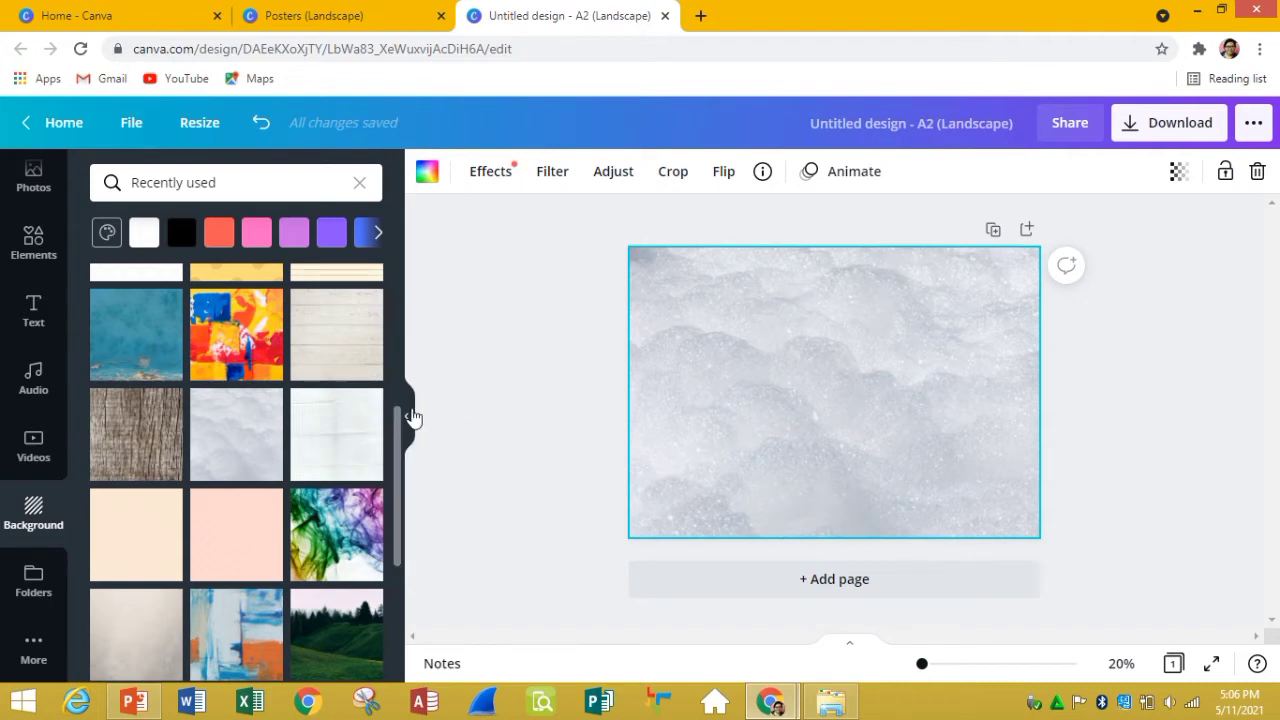
left_click(533, 328)
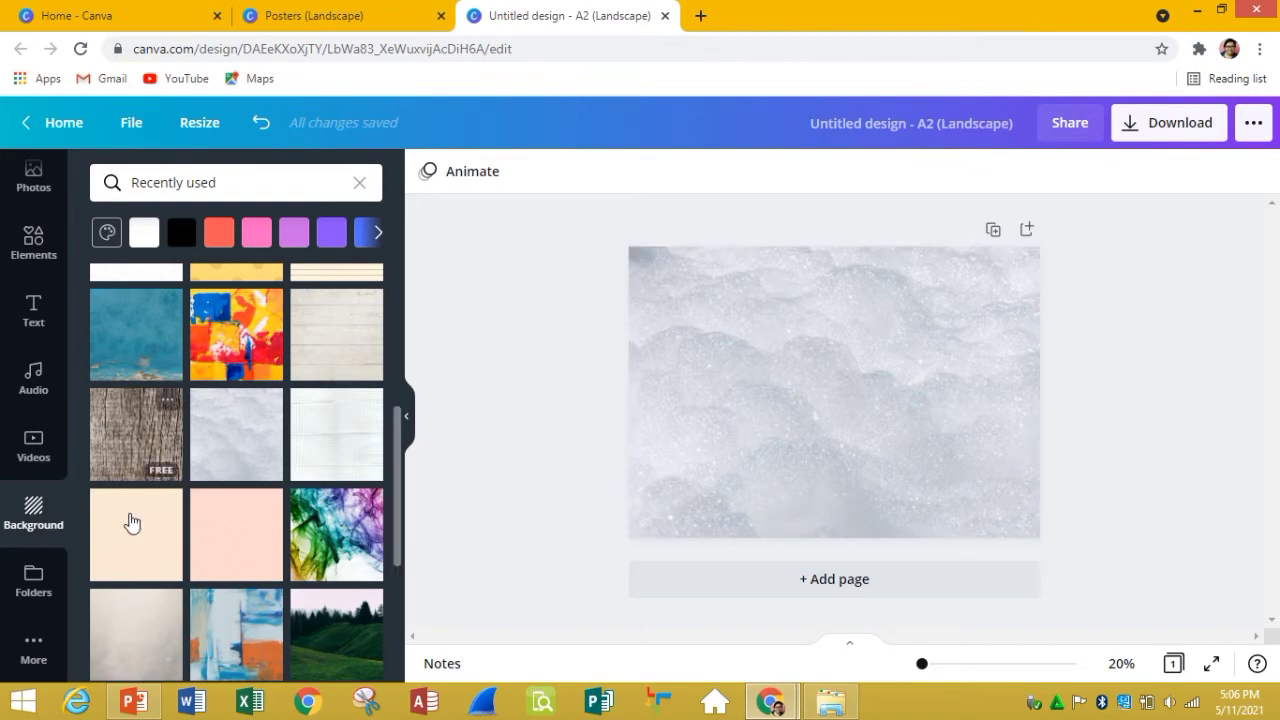
Step: Open the Elements library and dismiss the donation notice
left_click(40, 650)
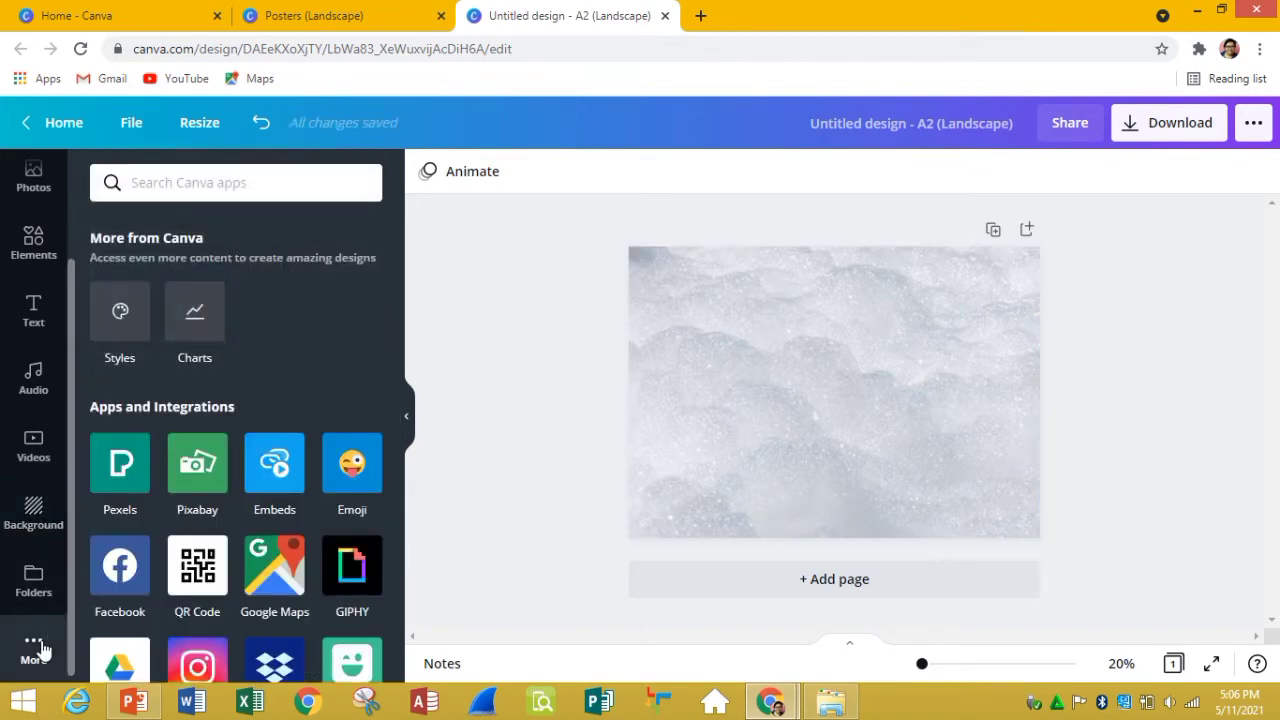
scroll(70, 548, "down", 1)
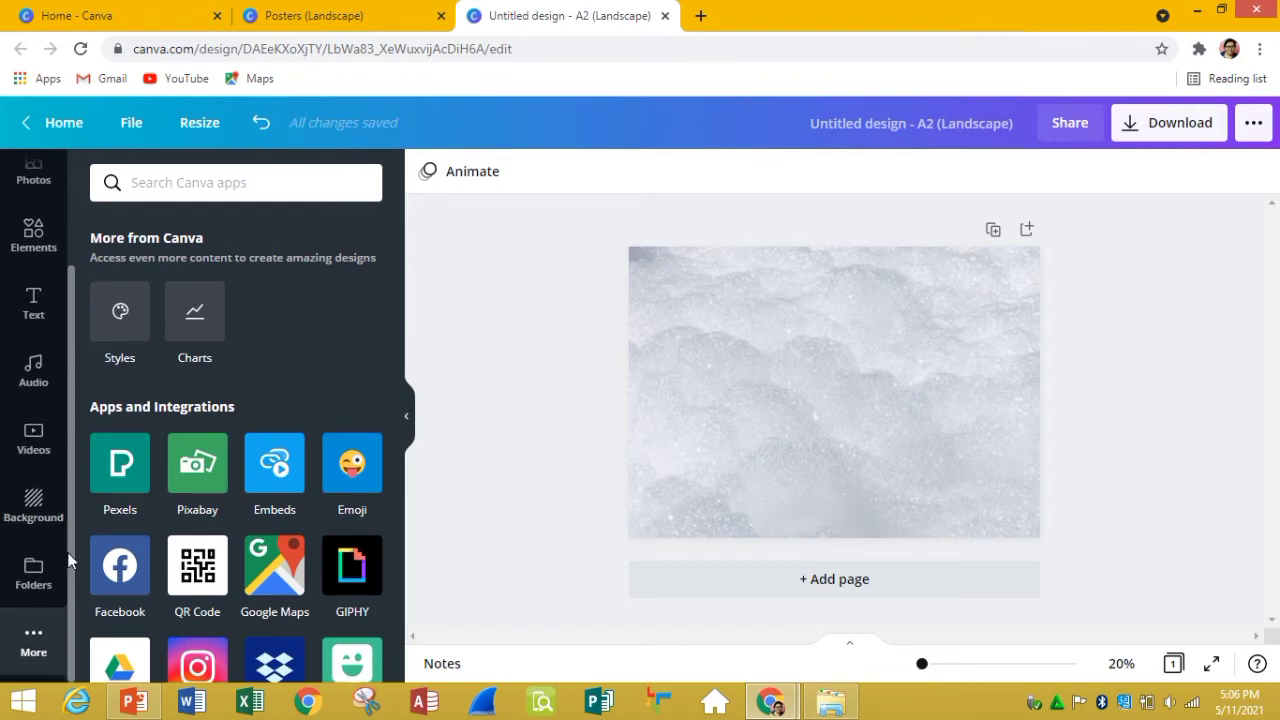
scroll(69, 552, "up", 3)
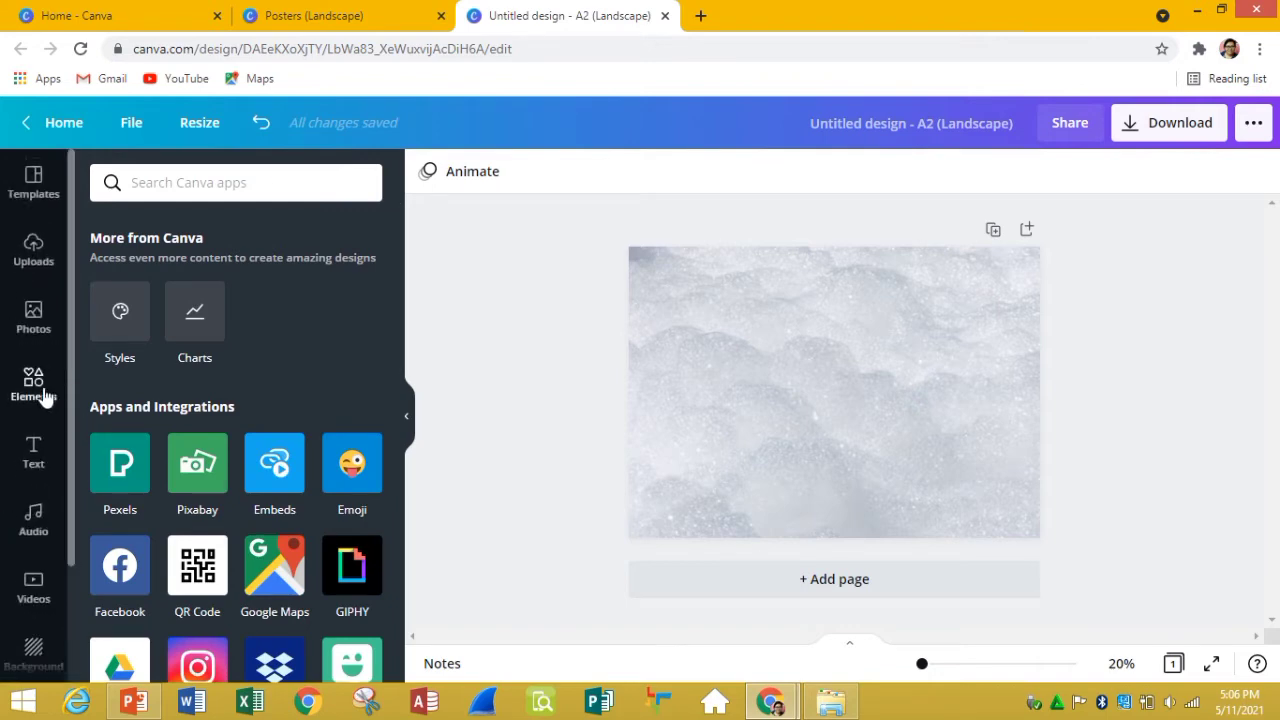
left_click(44, 398)
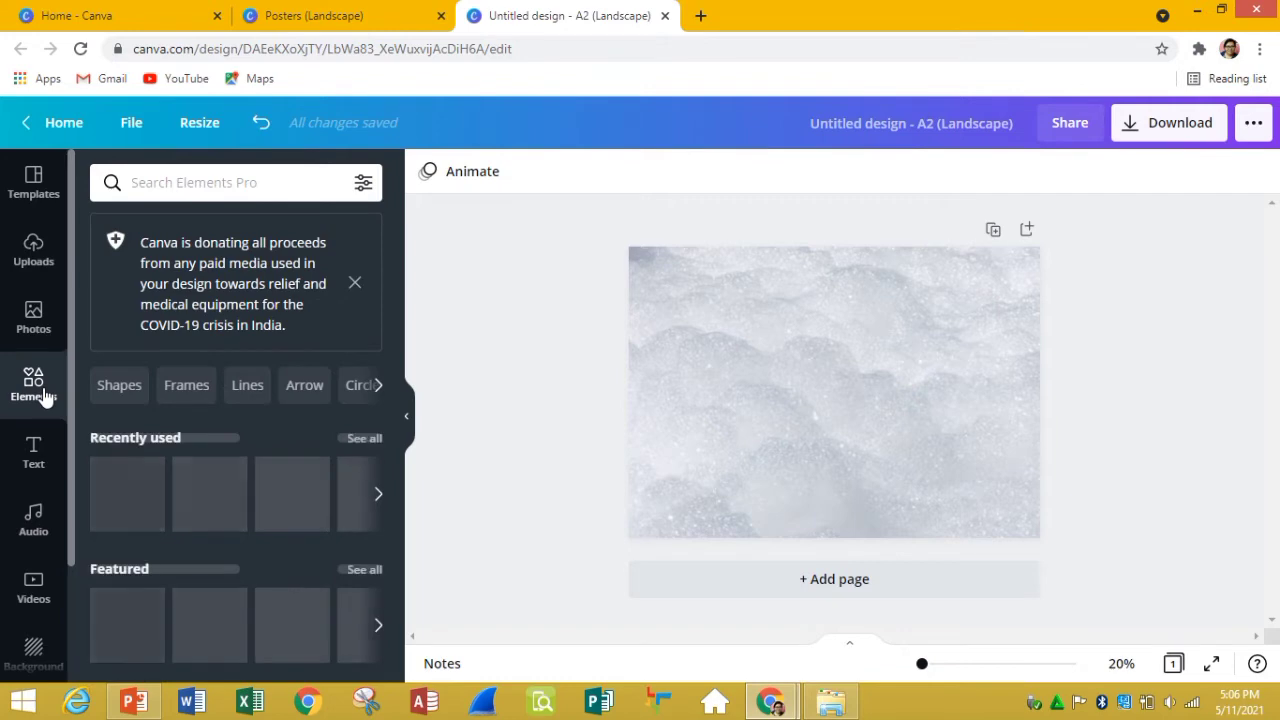
left_click(354, 284)
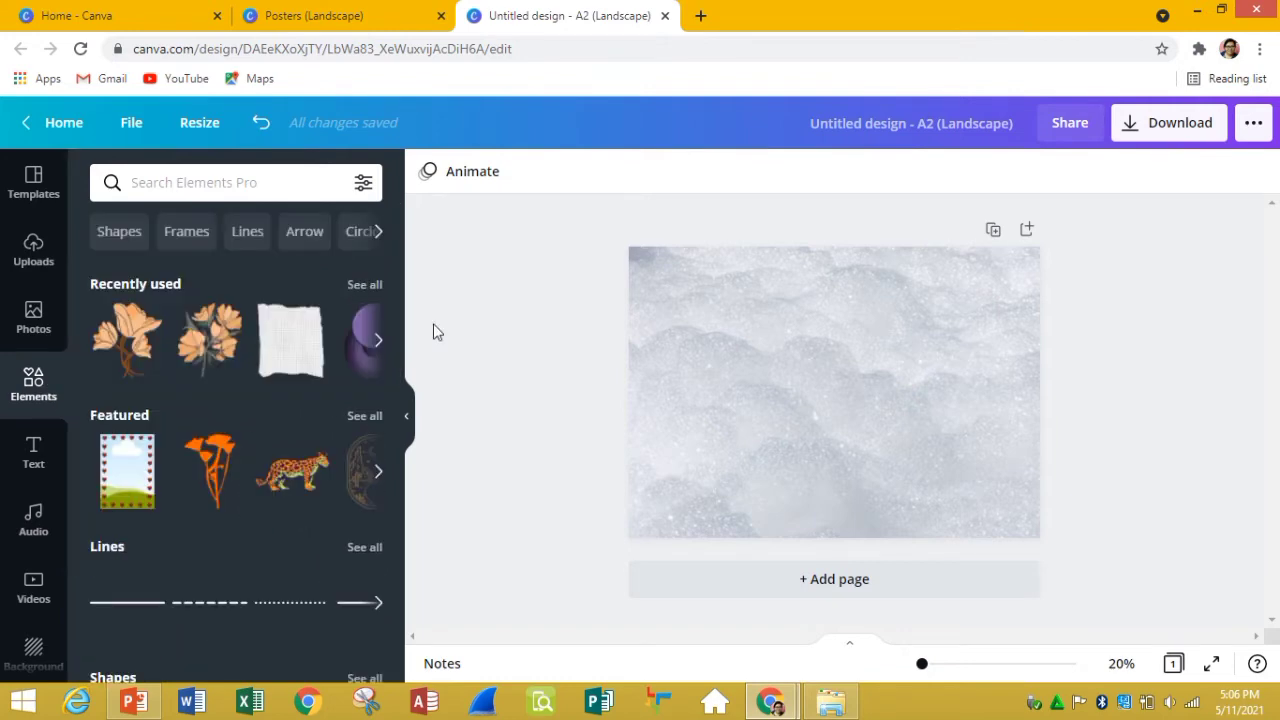
Step: Scroll through the Elements panel to find the recently used items
left_click_drag(396, 302, 399, 475)
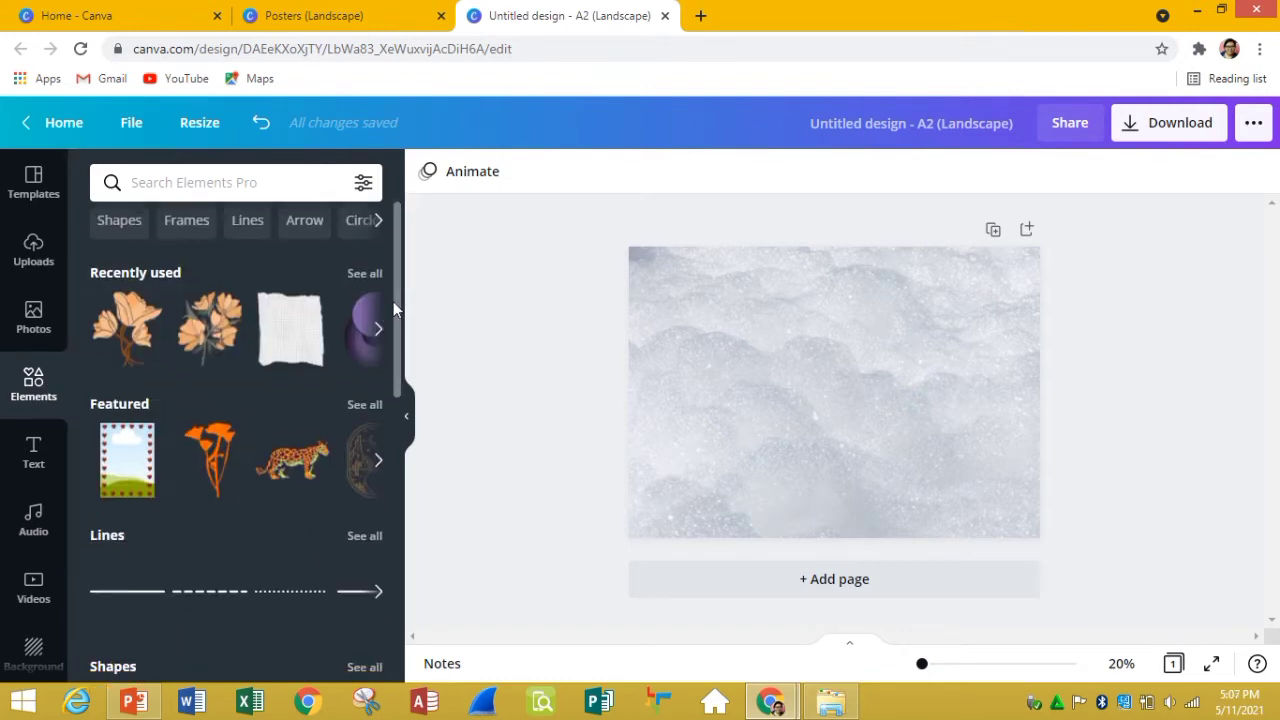
scroll(400, 470, "down", 1)
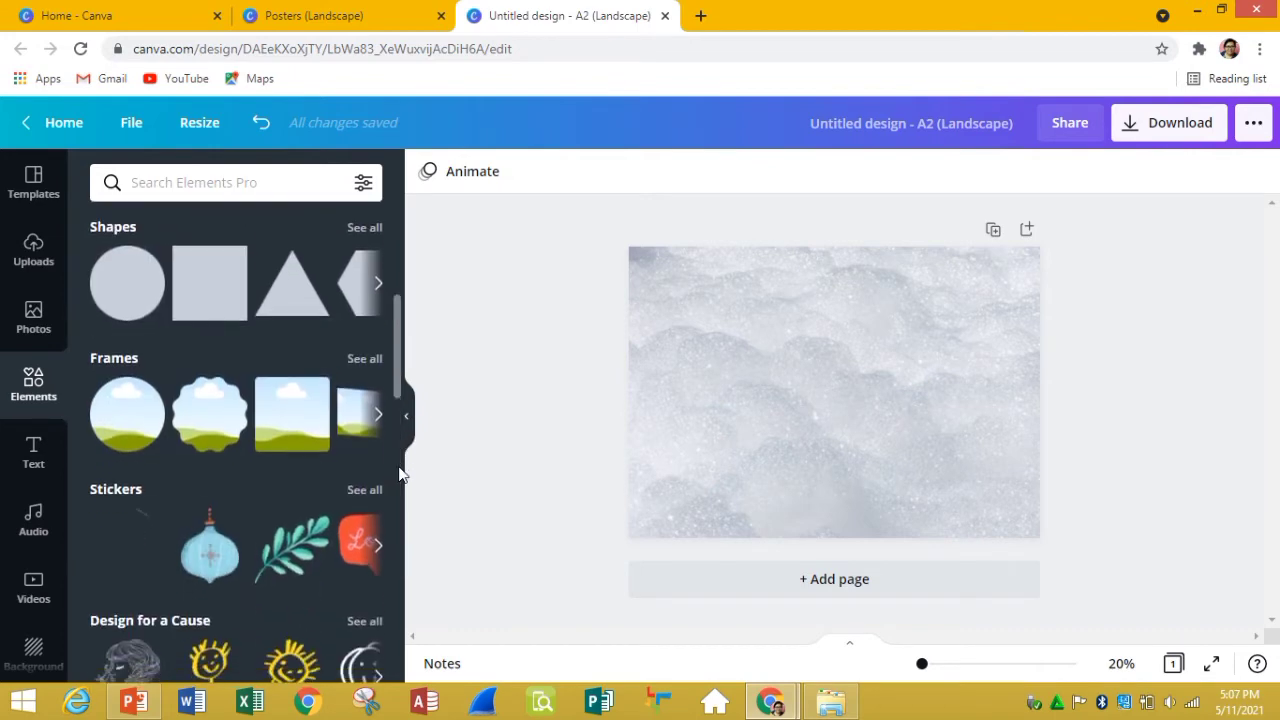
scroll(405, 455, "down", 2)
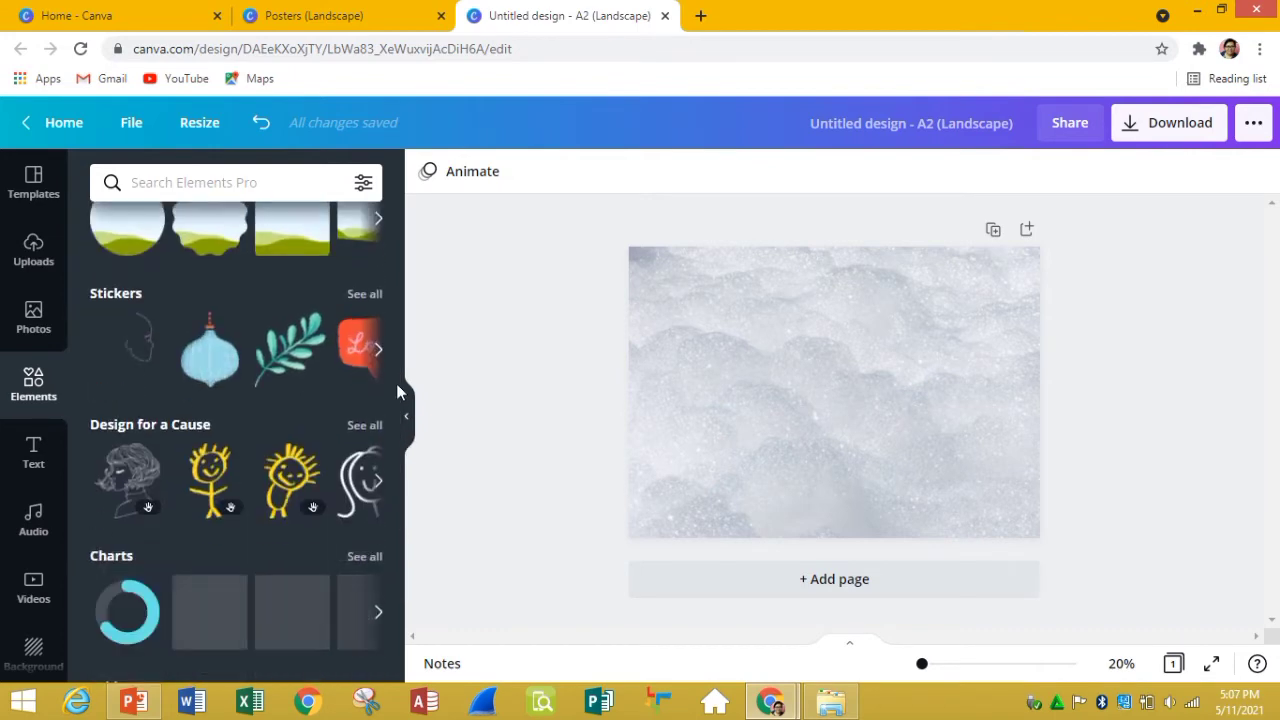
scroll(396, 397, "down", 1)
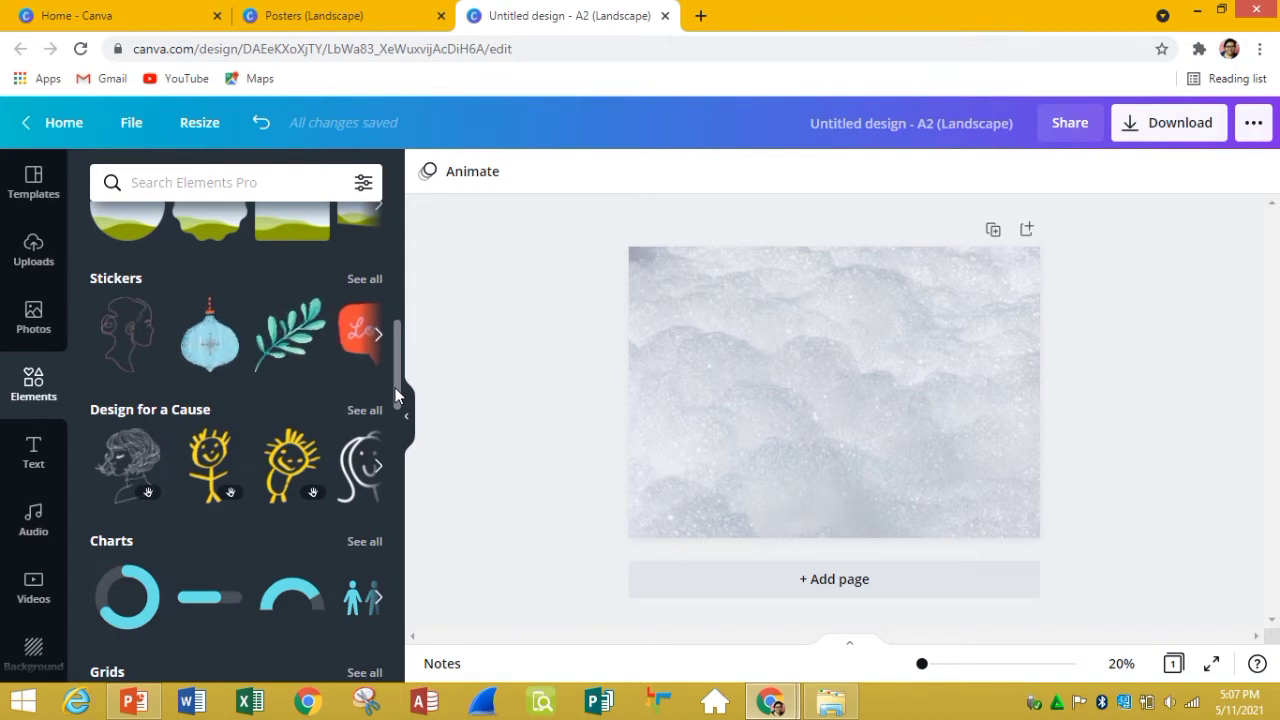
left_click_drag(396, 397, 400, 516)
scroll(400, 516, "down", 2)
scroll(400, 516, "down", 3)
scroll(400, 516, "down", 2)
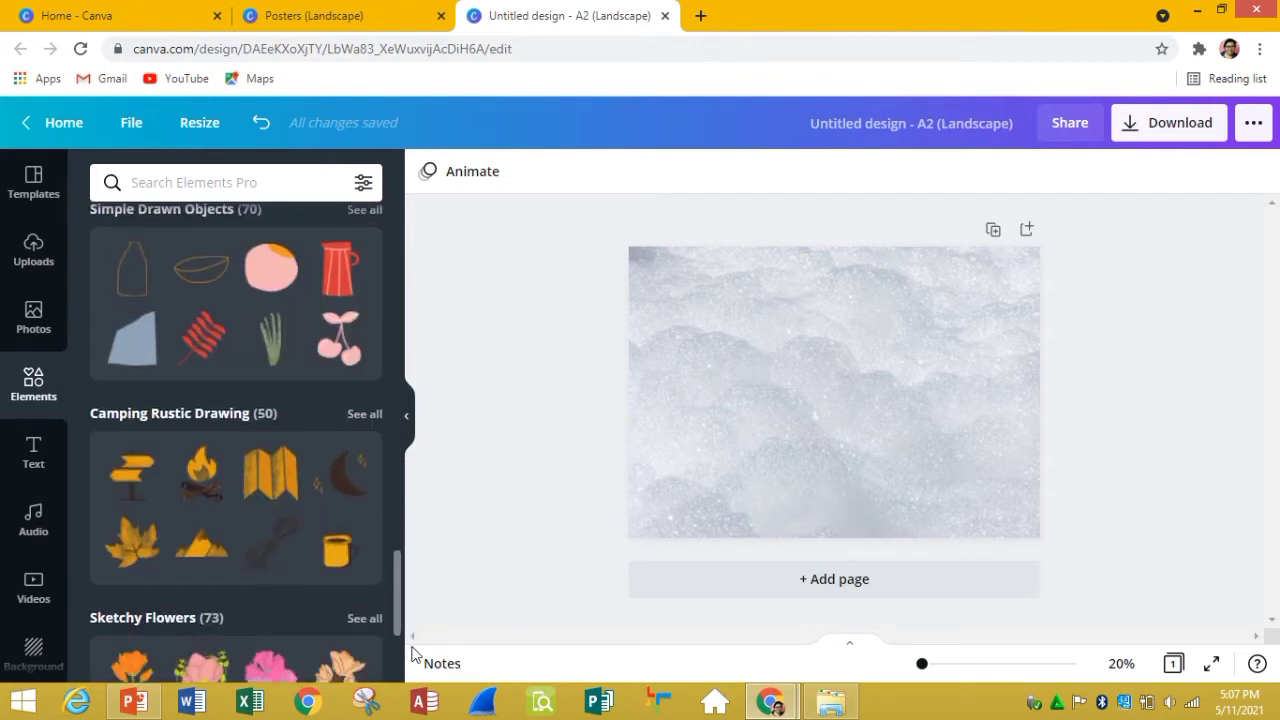
scroll(405, 512, "up", 1)
scroll(398, 420, "up", 15)
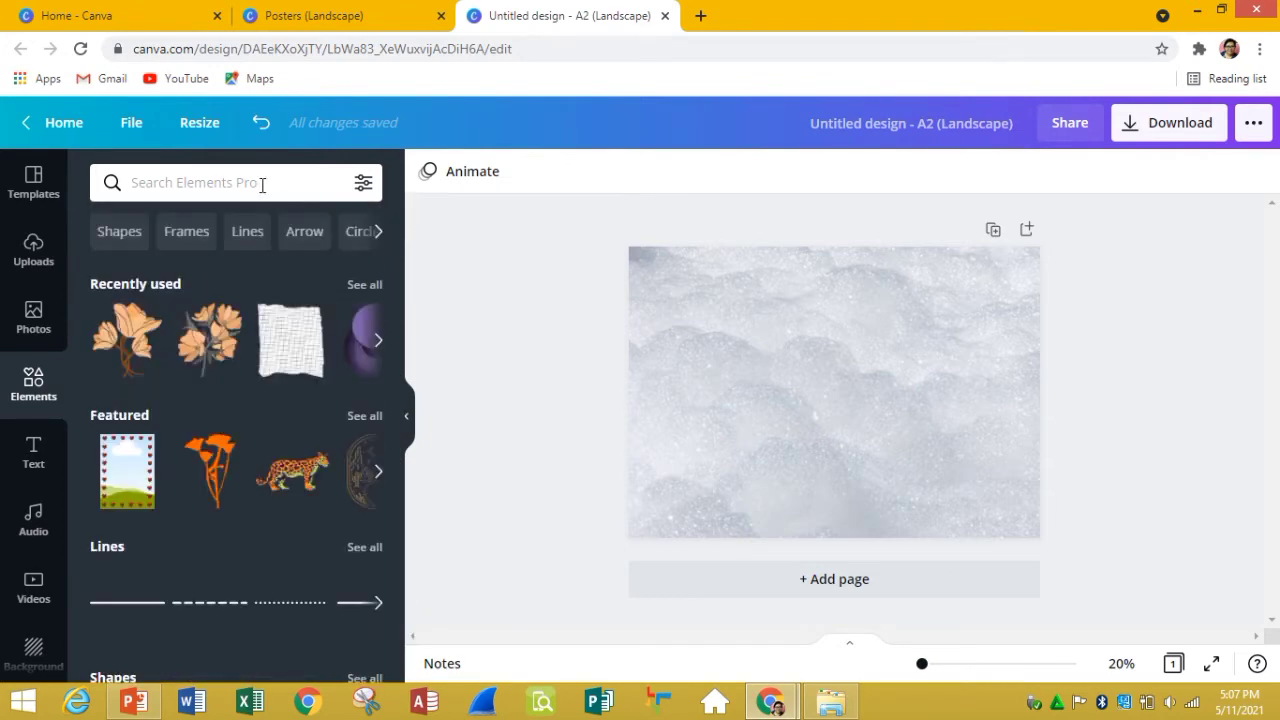
Step: Add the torn brown paper and stretch it along the page bottom as a hillside
left_click(360, 286)
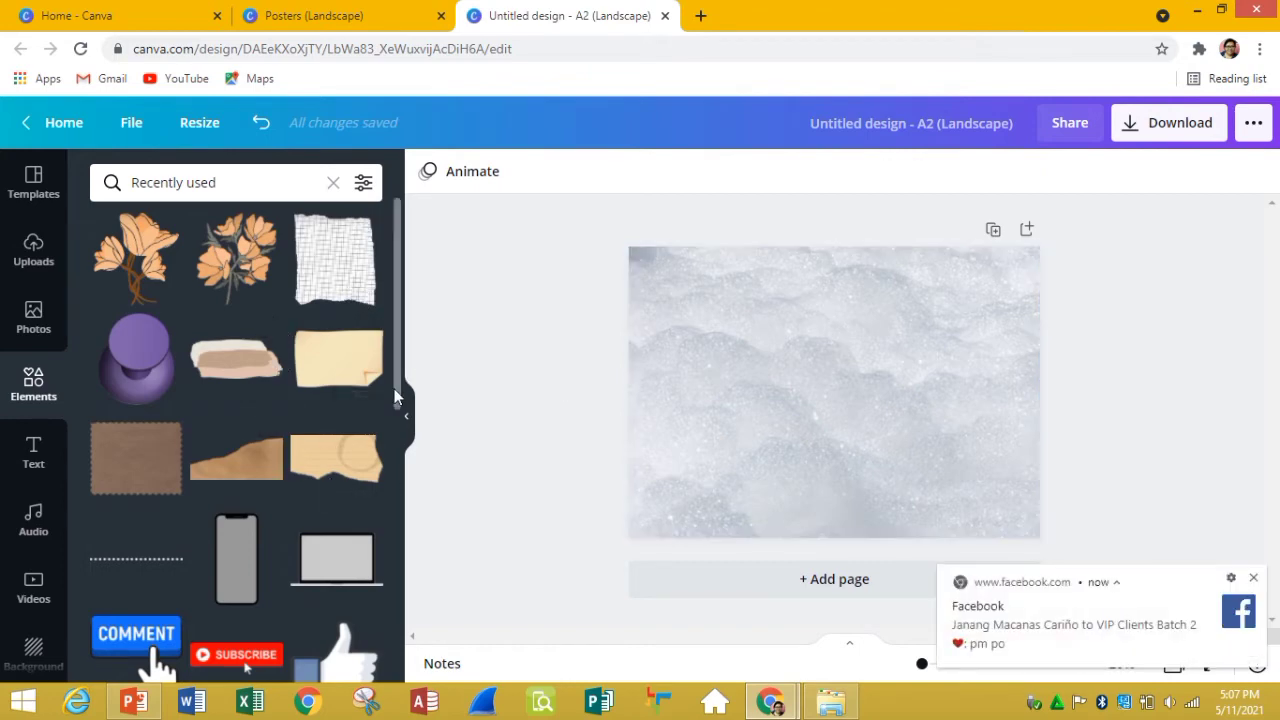
scroll(398, 405, "down", 1)
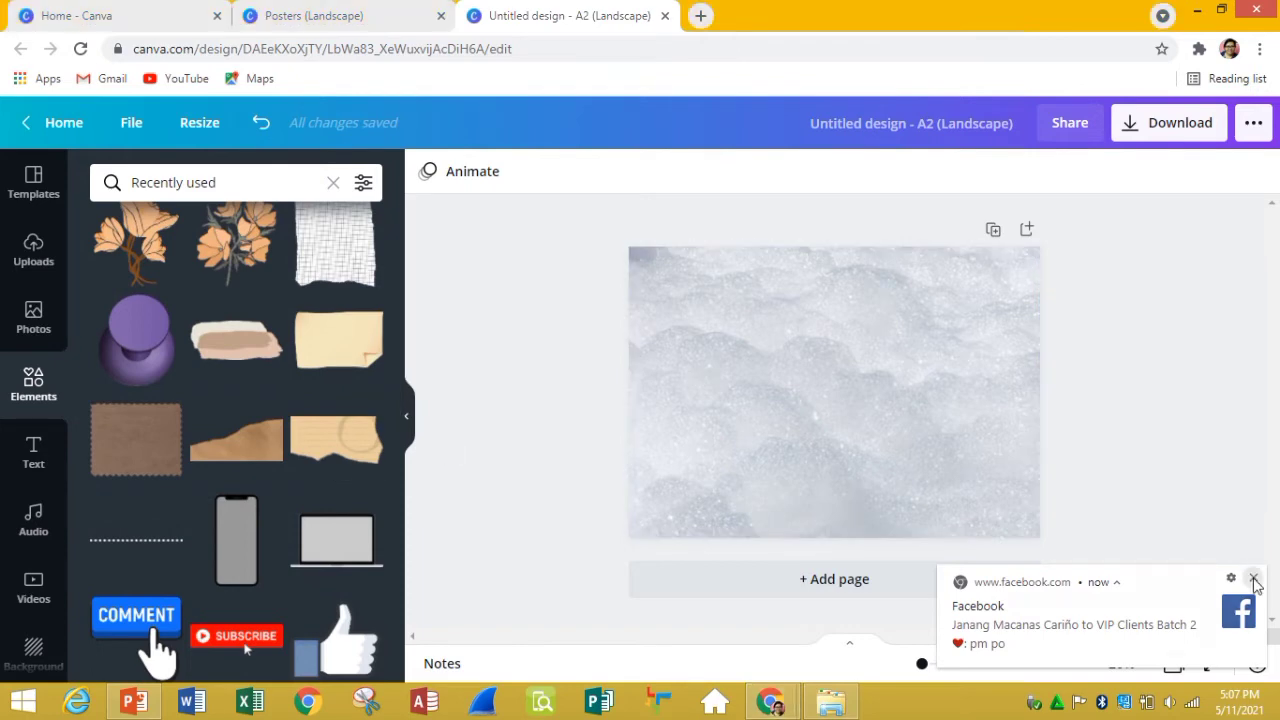
left_click(1254, 579)
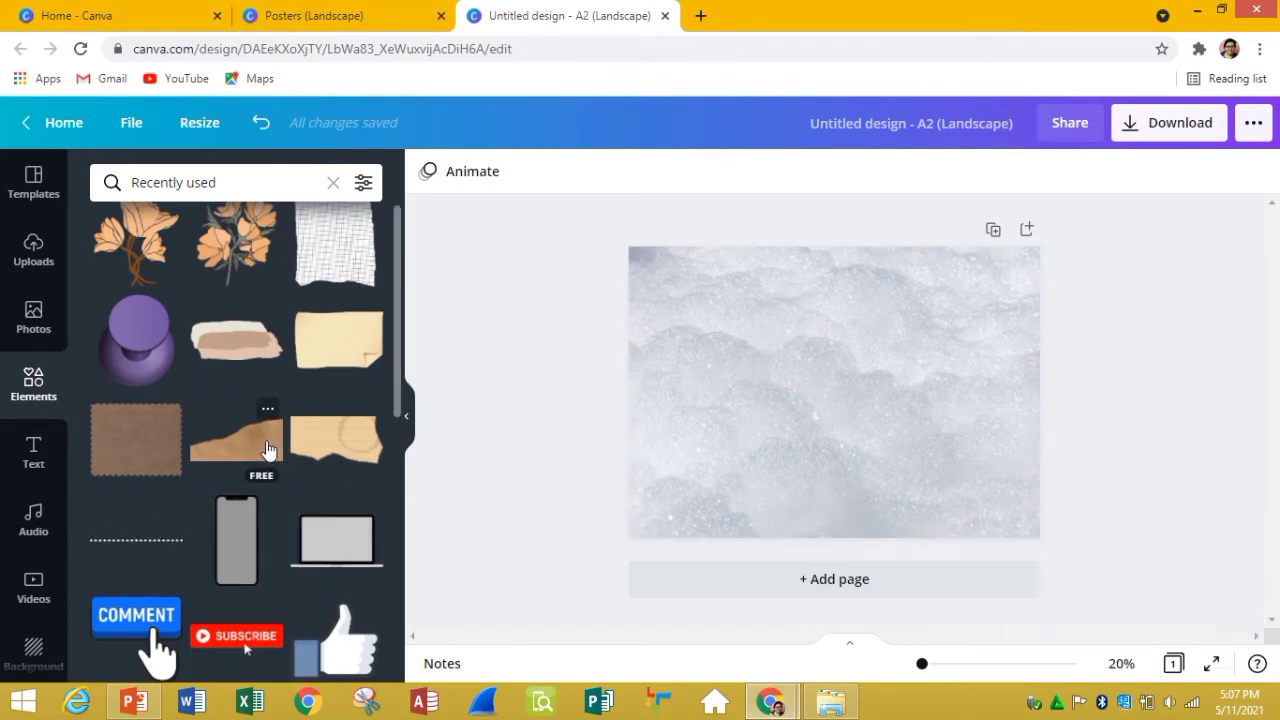
left_click(268, 450)
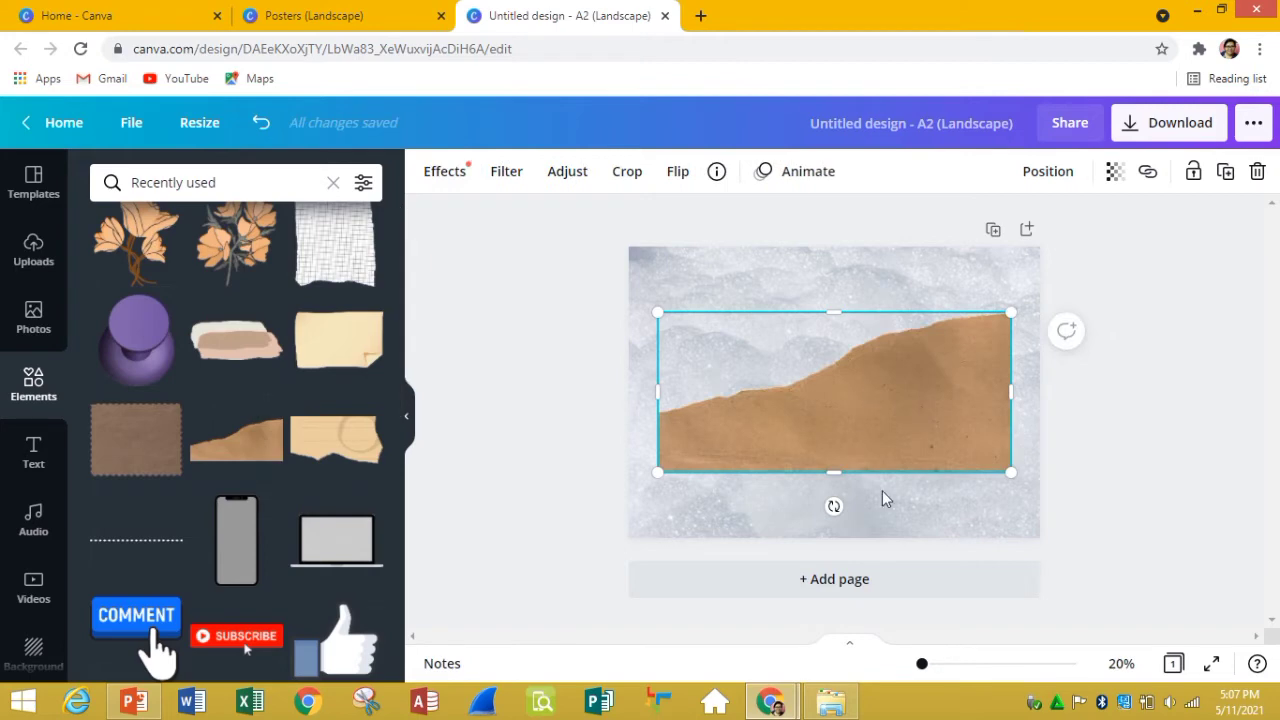
left_click_drag(851, 397, 908, 538)
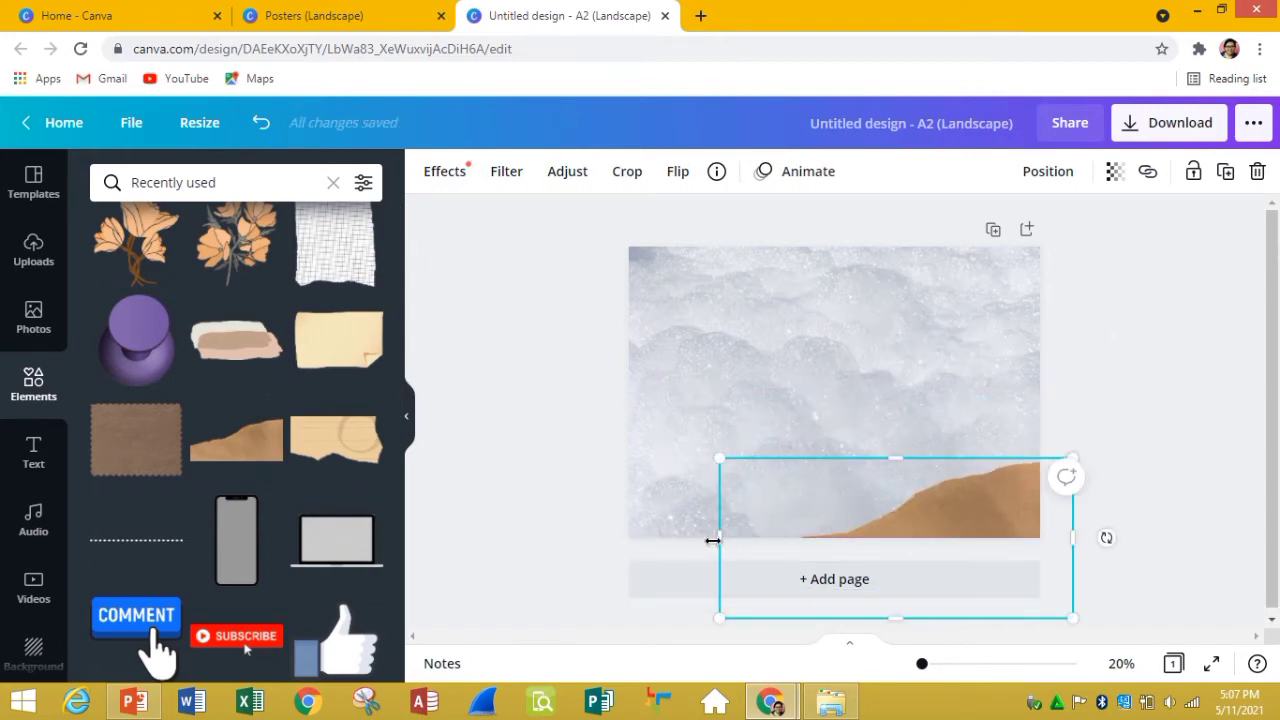
left_click_drag(716, 538, 610, 516)
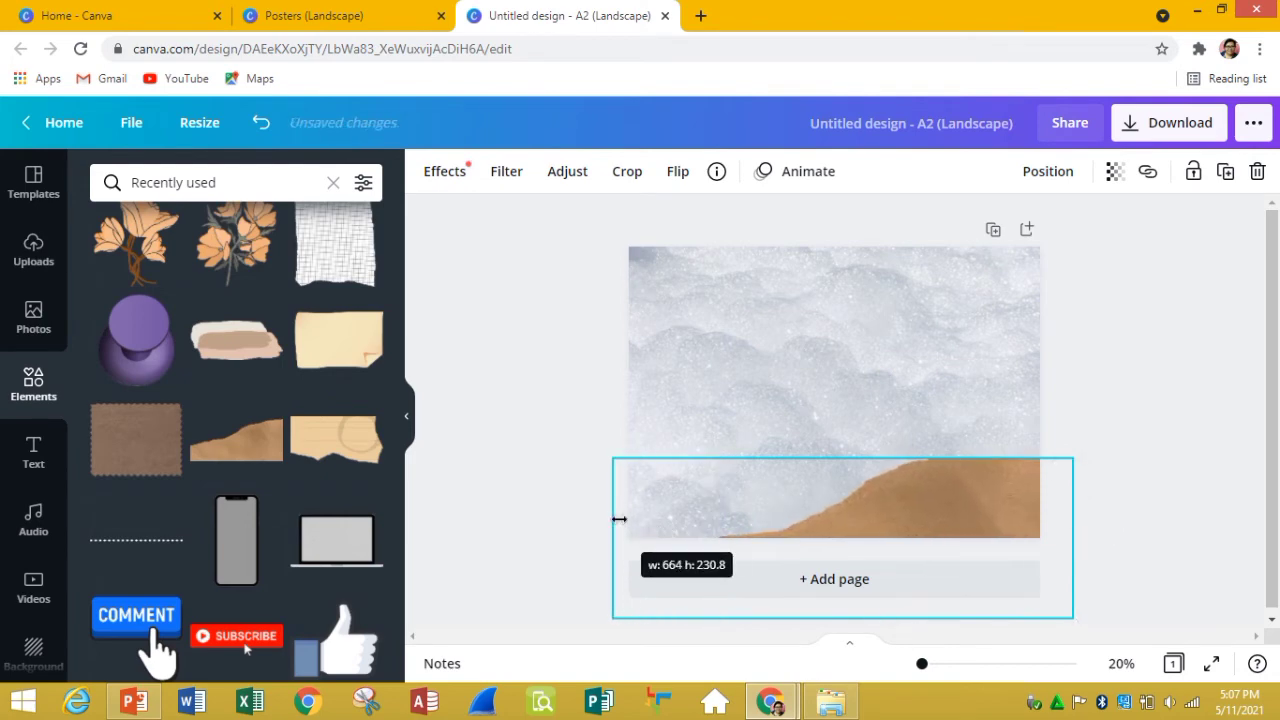
left_click_drag(873, 505, 847, 441)
left_click(545, 425)
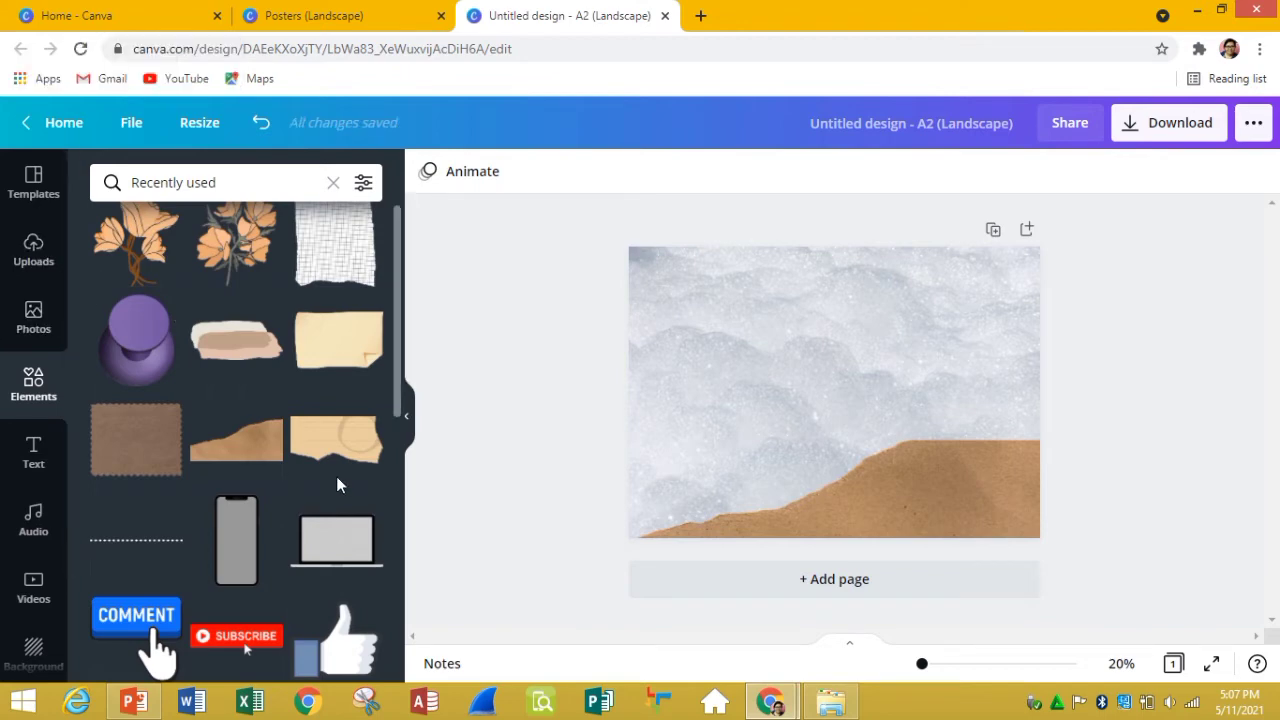
mouse_move(397, 405)
left_mouse_down()
mouse_move(392, 460)
mouse_move(423, 674)
left_mouse_up()
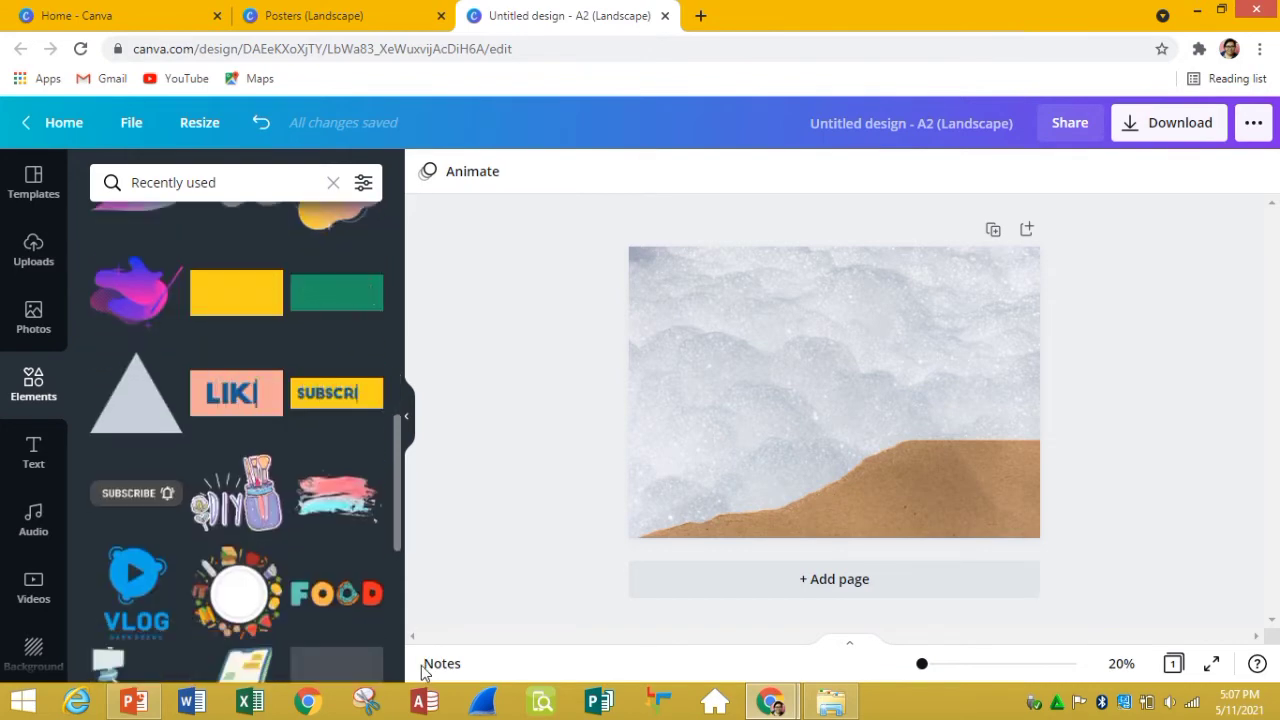
scroll(400, 506, "up", 10)
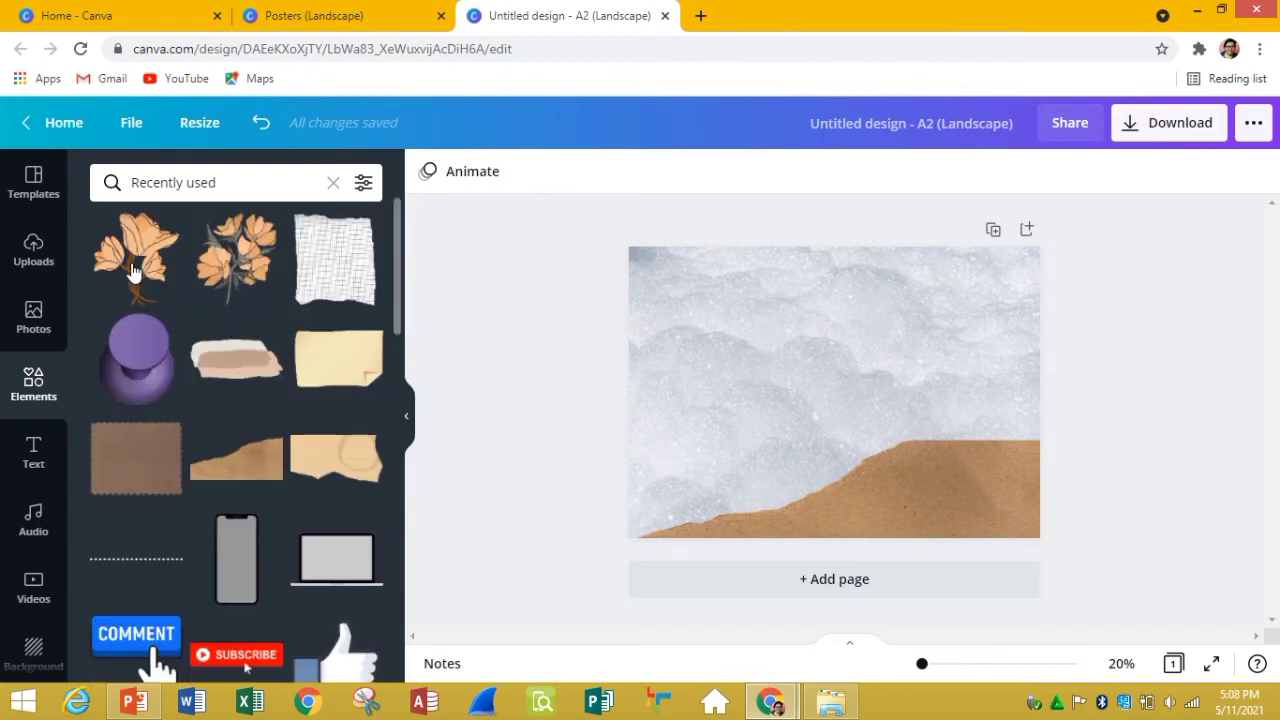
Step: Add the peach flower clipart, enlarged in the page's bottom-left corner
left_click(228, 282)
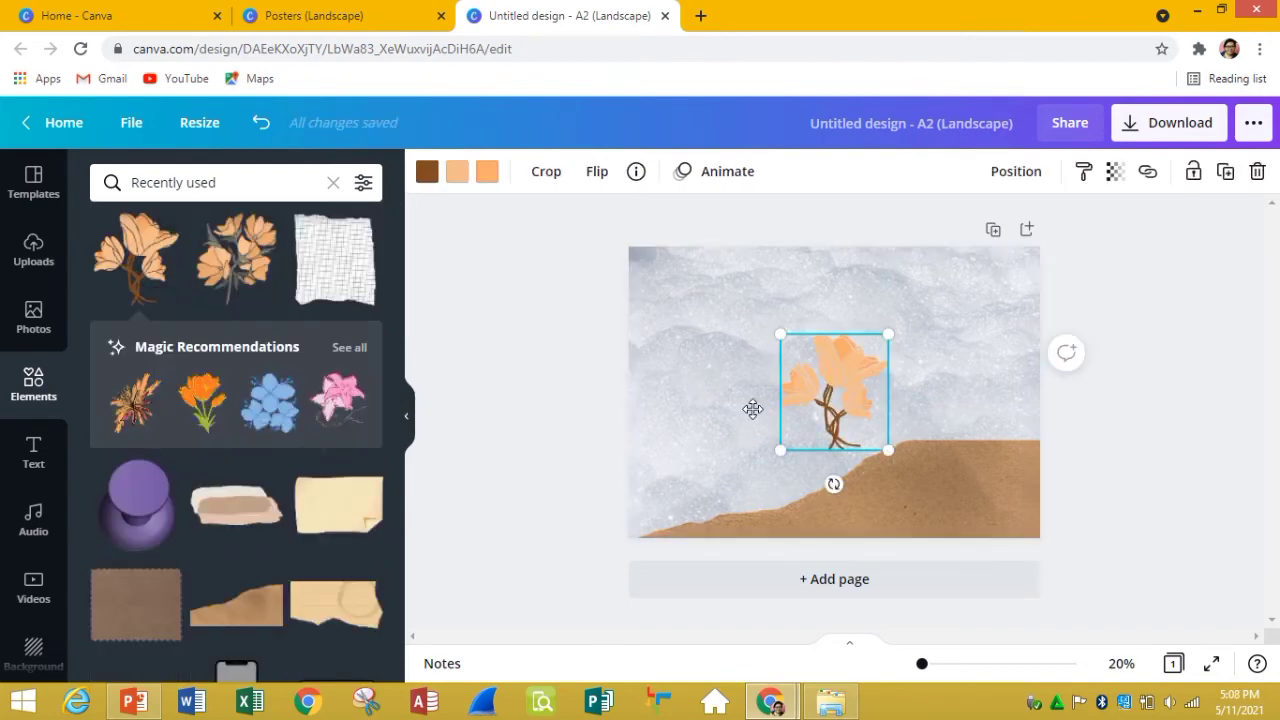
left_click_drag(818, 392, 674, 459)
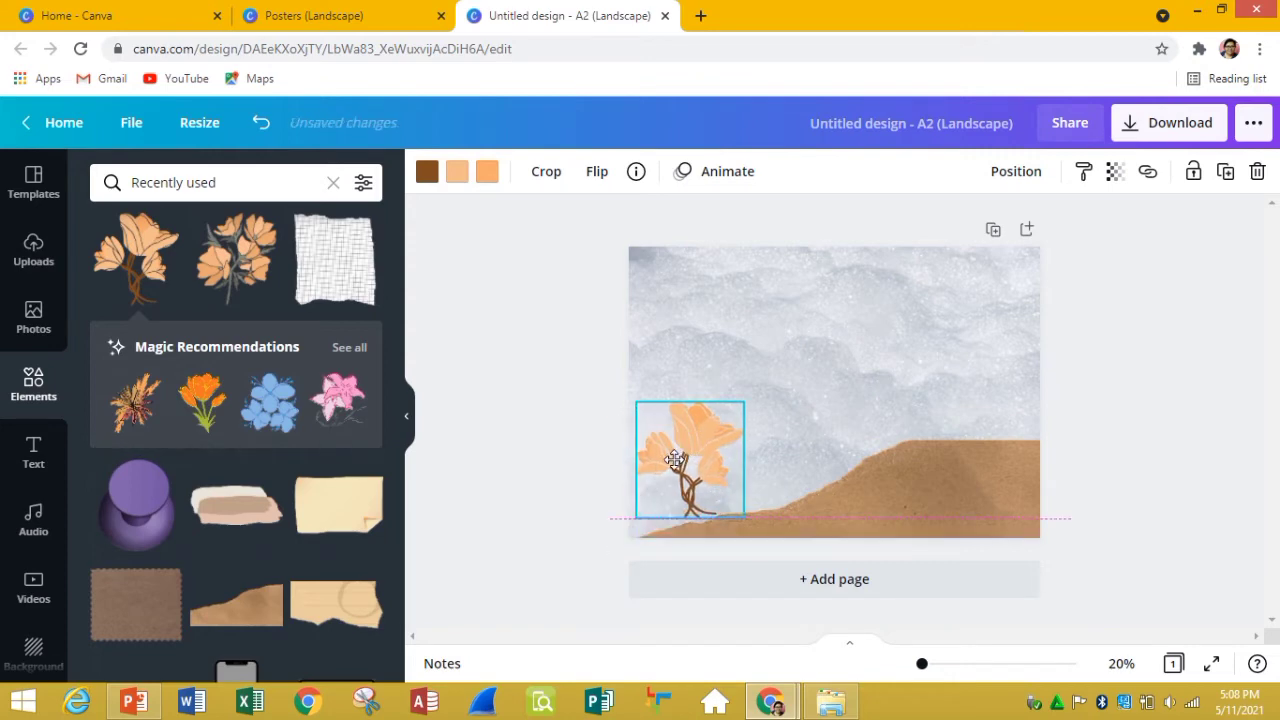
left_click_drag(674, 459, 666, 478)
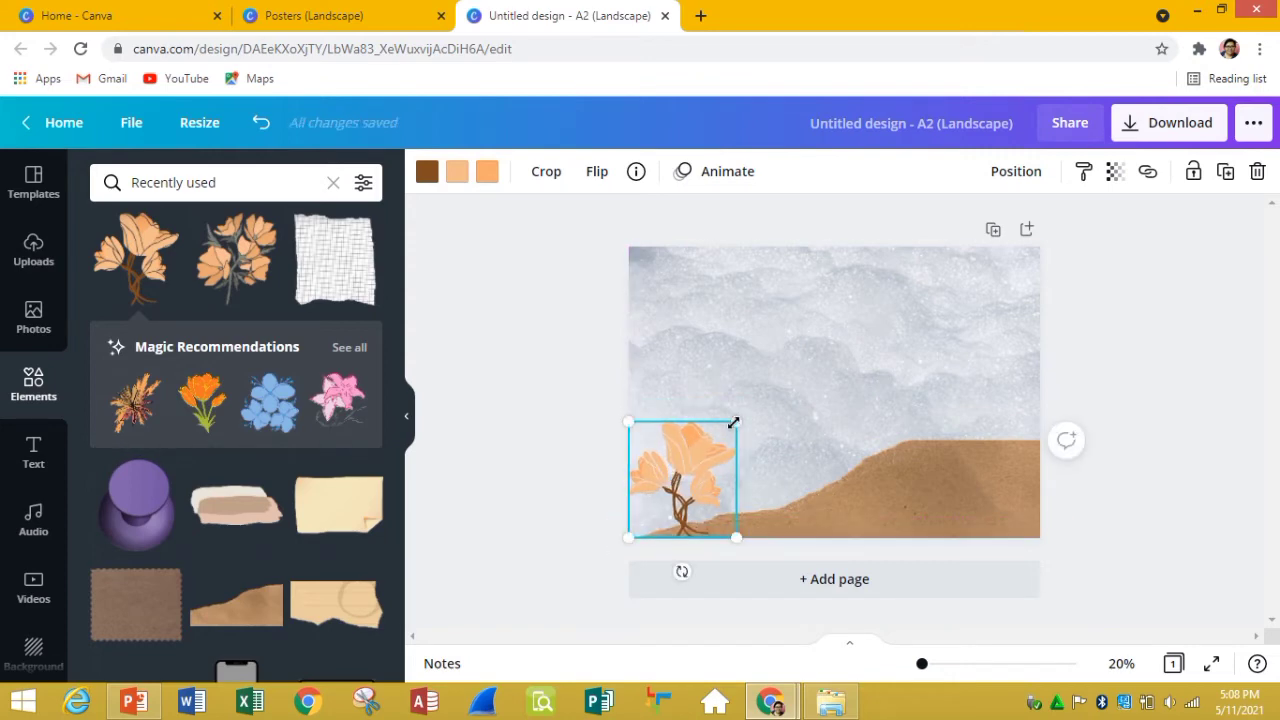
mouse_move(758, 316)
left_mouse_down()
mouse_move(788, 198)
mouse_move(744, 261)
left_mouse_up()
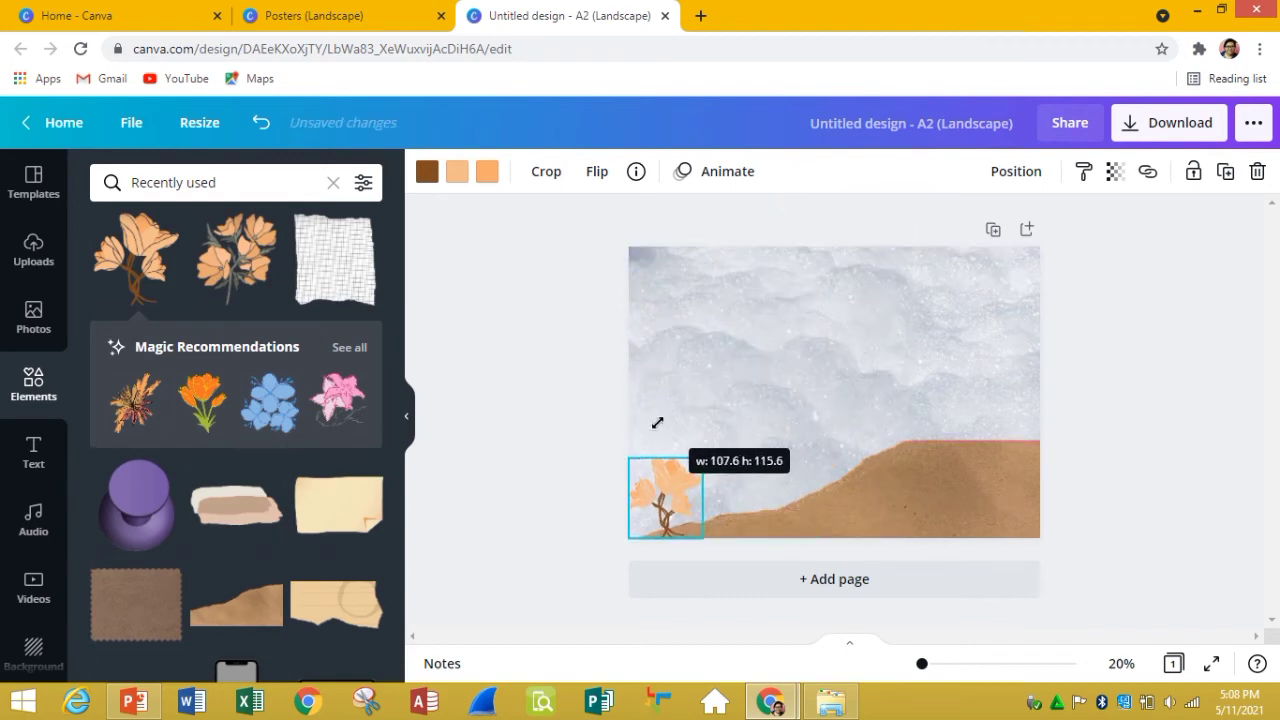
left_click_drag(744, 261, 800, 152)
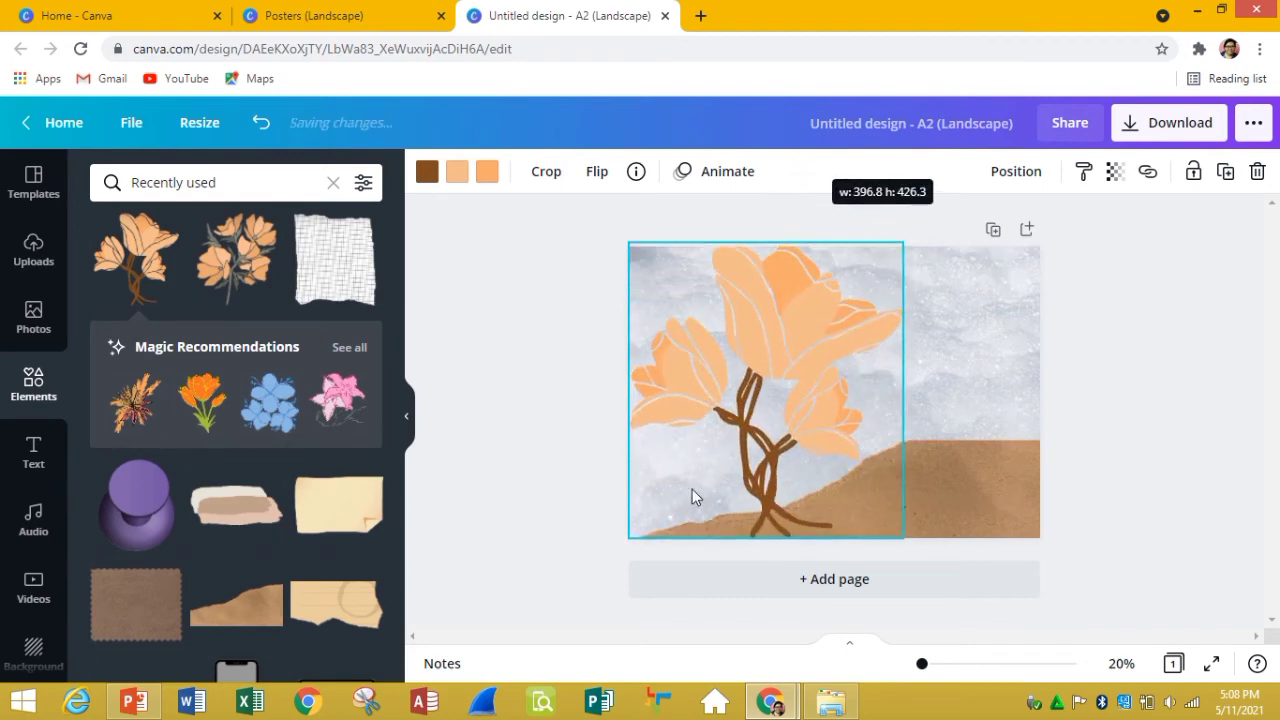
left_click_drag(767, 508, 691, 511)
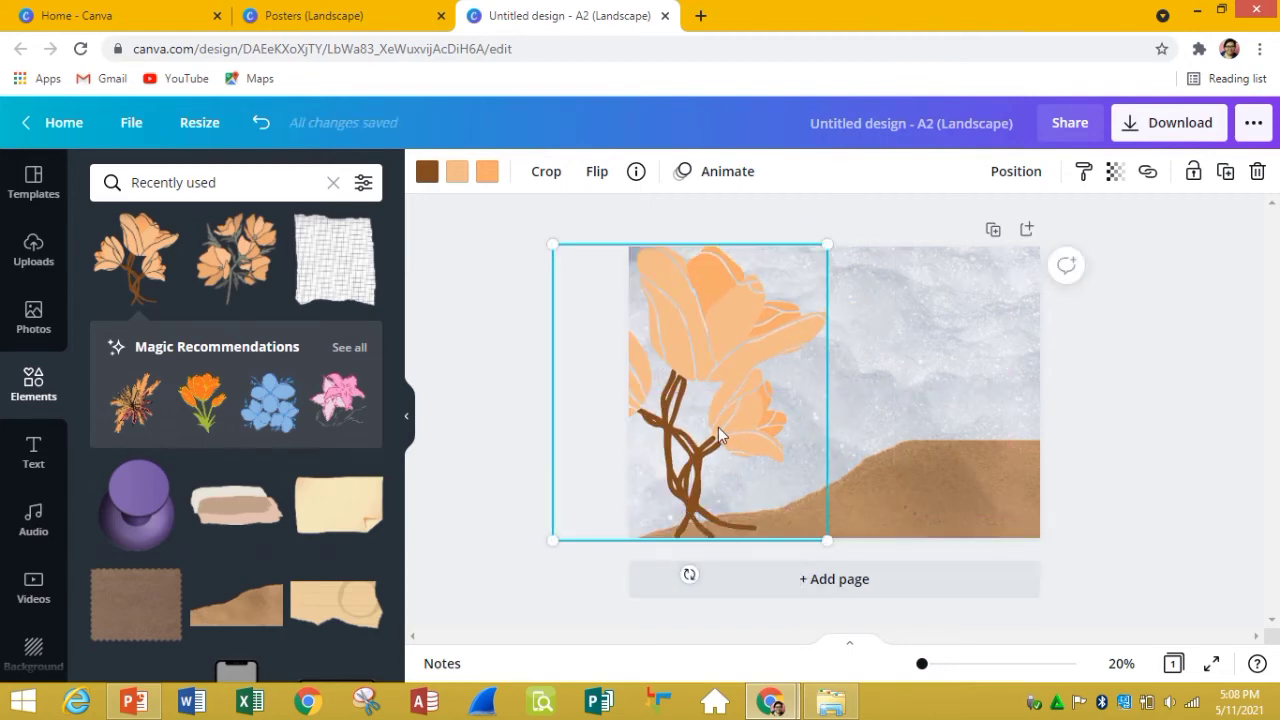
Step: Set the flower's transparency to 44, then add the grid-paper element
right_click(718, 430)
left_click(692, 352)
left_click(1115, 180)
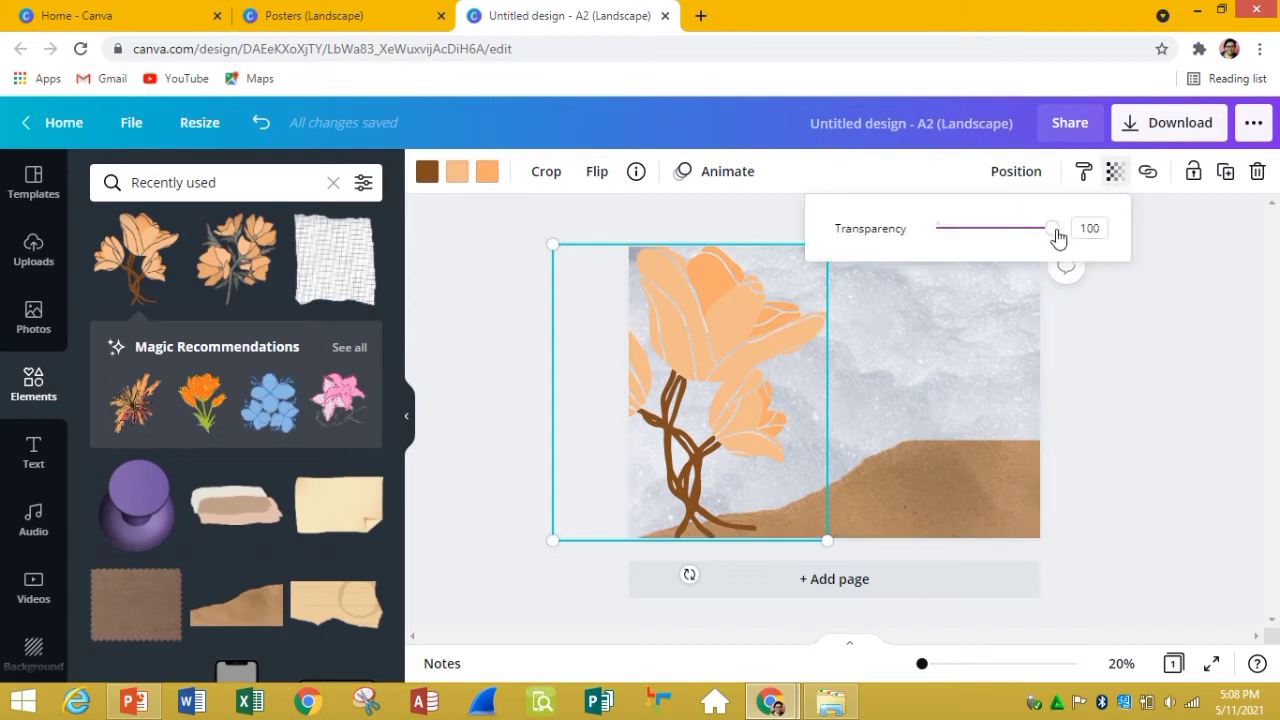
left_click_drag(1052, 228, 986, 262)
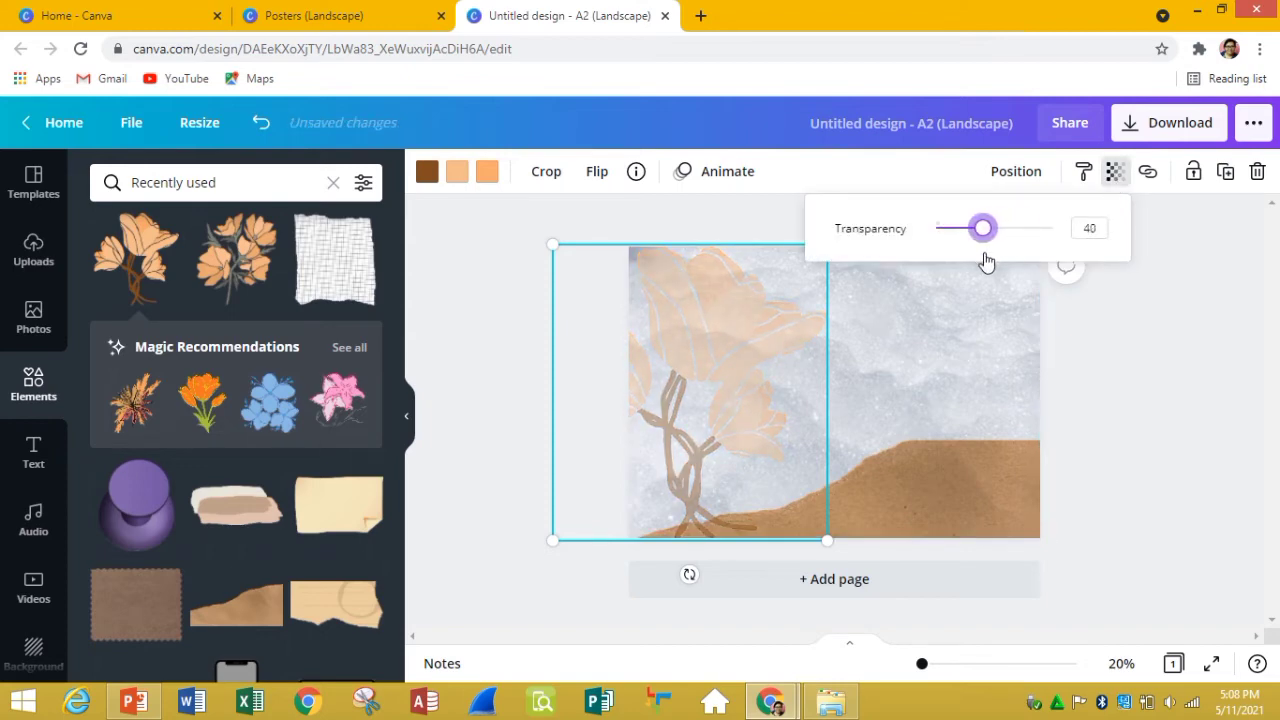
left_click(1118, 393)
left_click(501, 378)
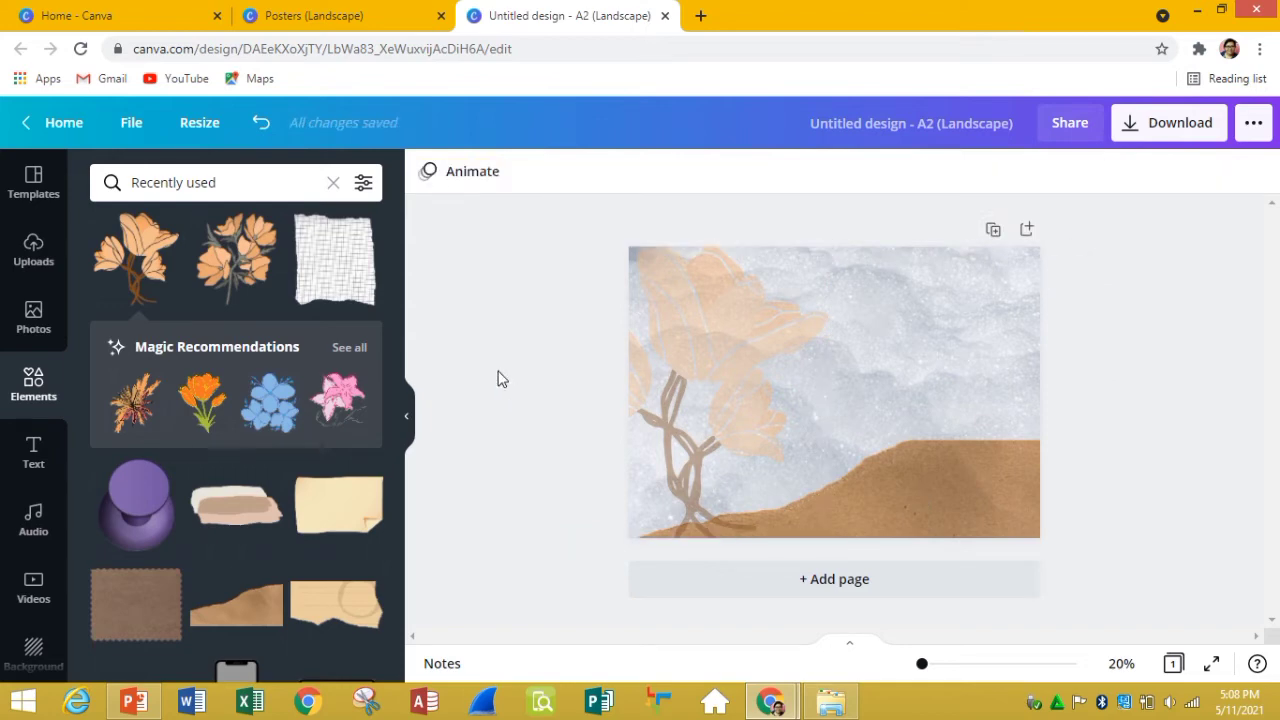
left_click(340, 290)
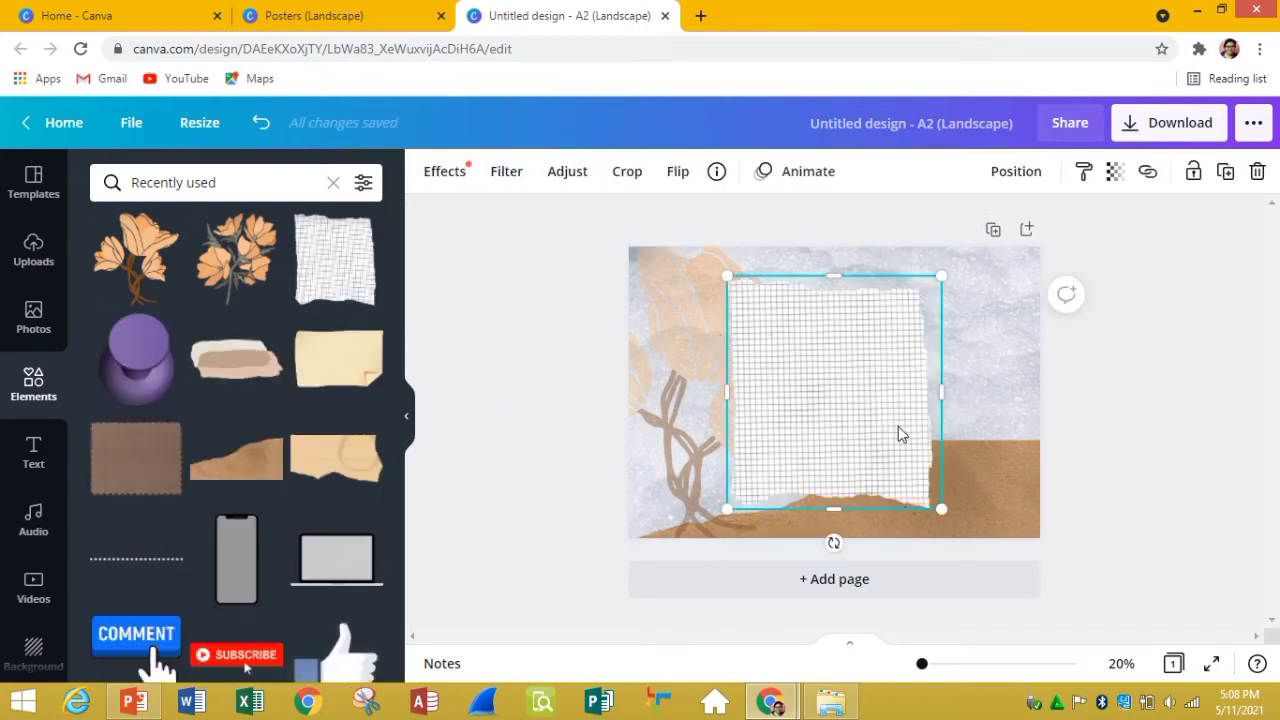
Step: Move and enlarge the grid paper across the right side of the poster
left_click_drag(935, 420, 934, 393)
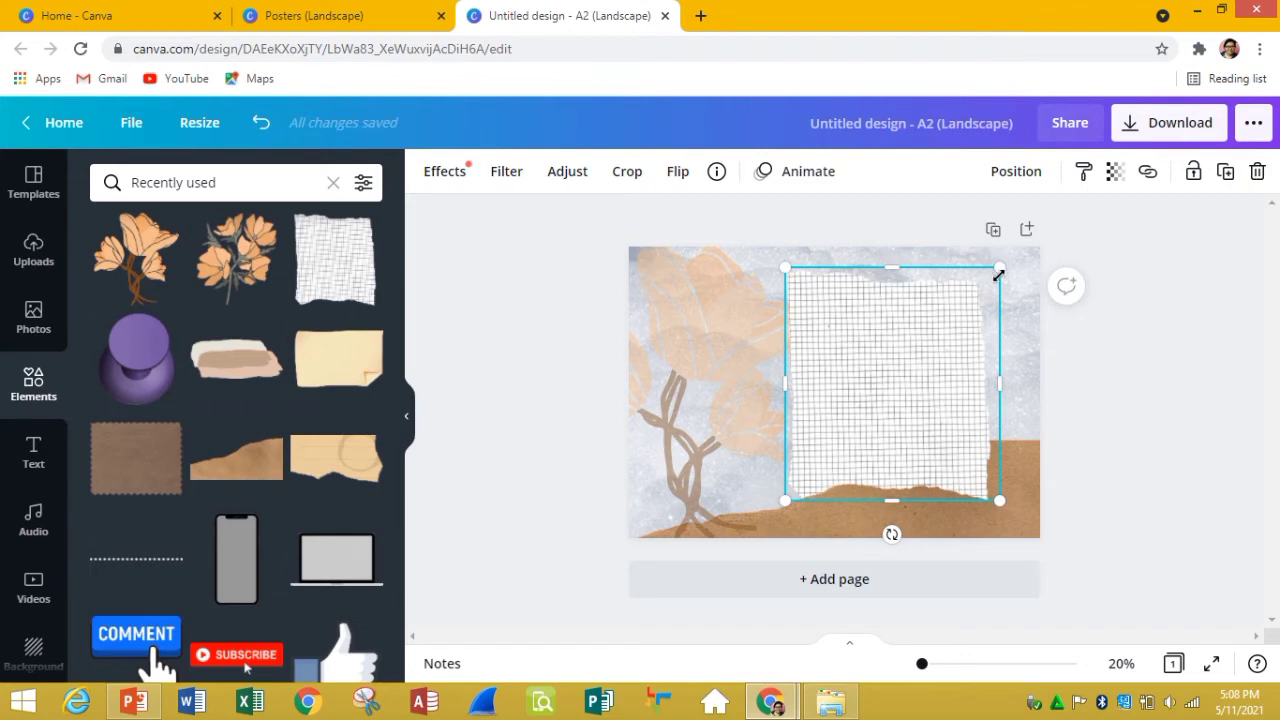
left_click_drag(997, 271, 1031, 232)
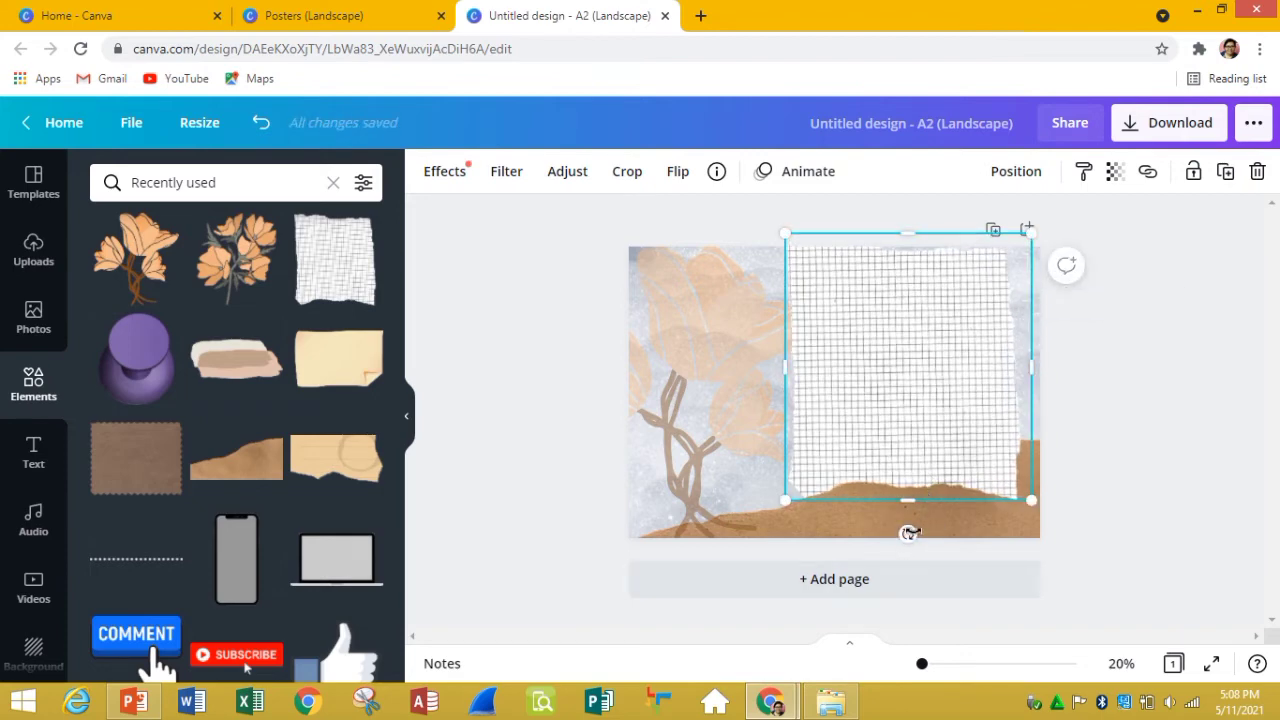
mouse_move(820, 530)
left_mouse_down()
mouse_move(814, 355)
mouse_move(808, 372)
left_mouse_up()
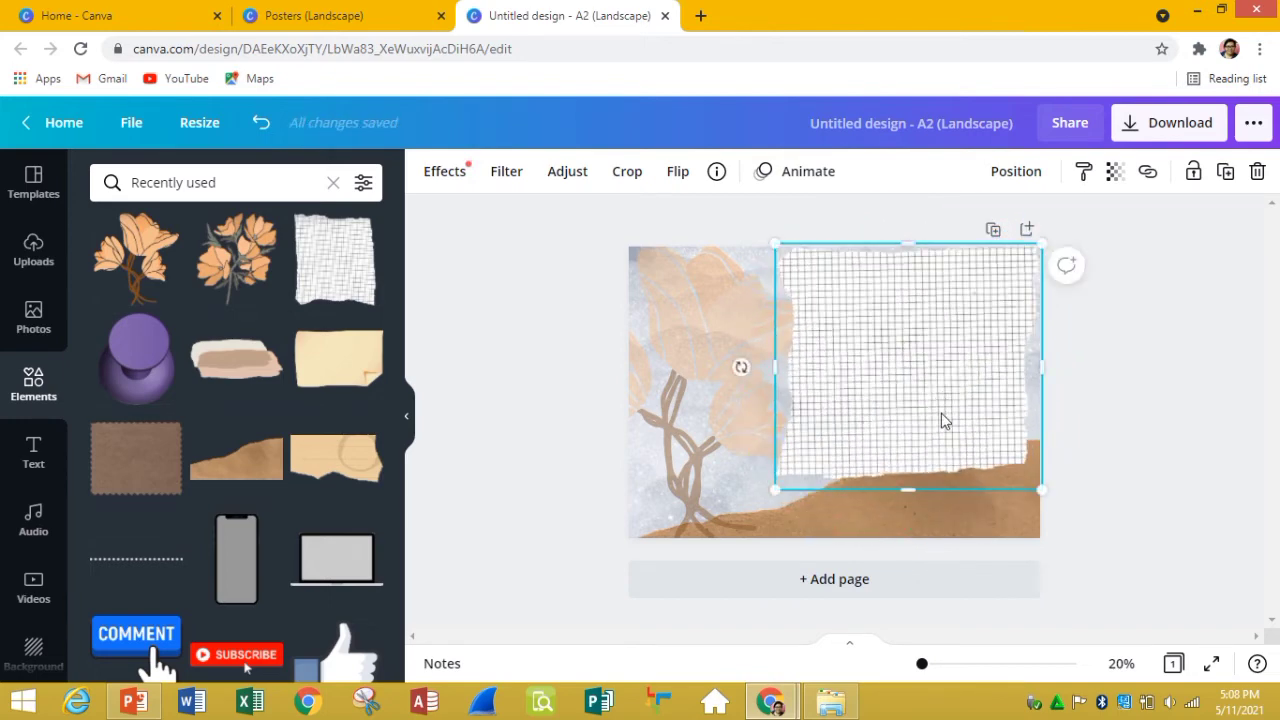
left_click_drag(940, 420, 932, 453)
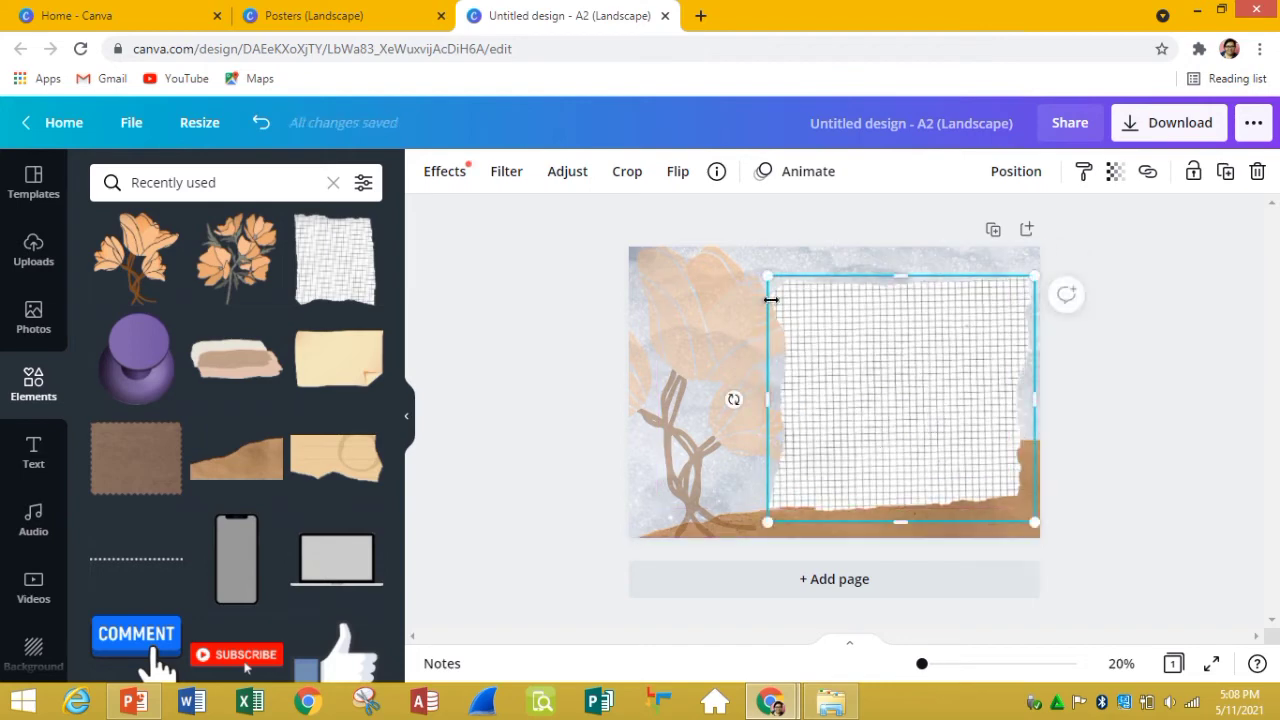
left_click_drag(723, 261, 708, 272)
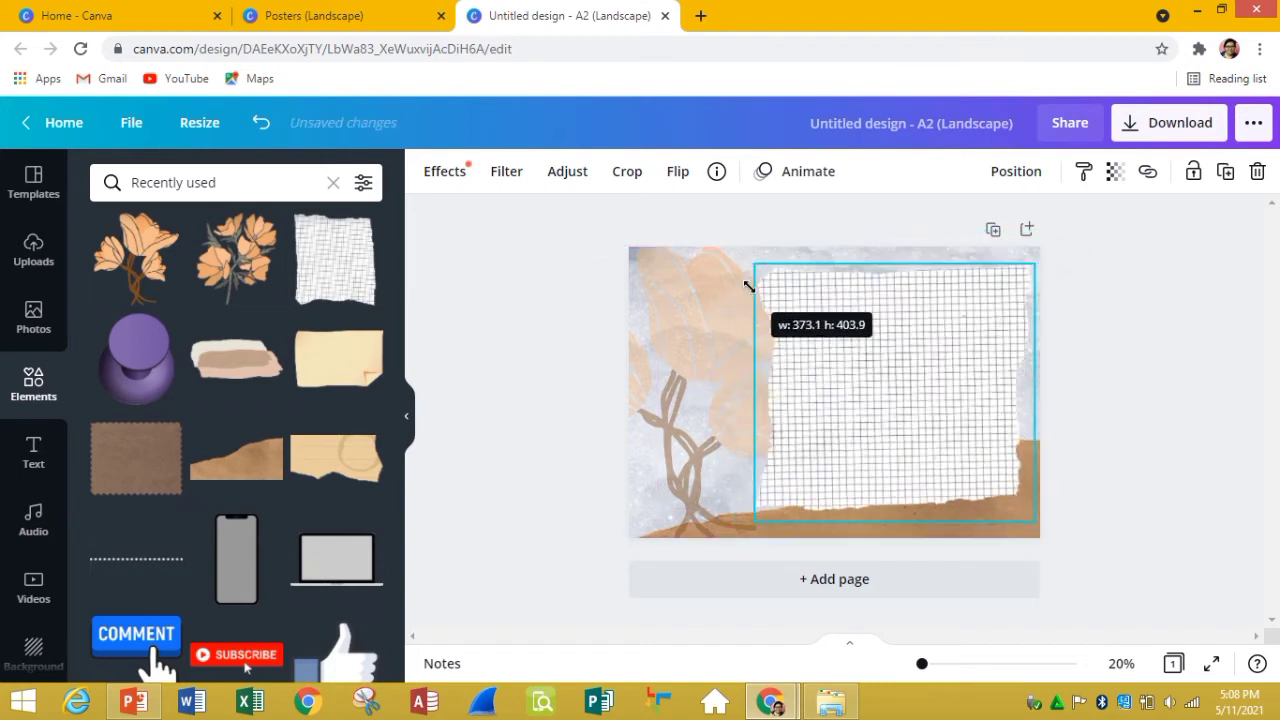
Step: Reorder layers so the flower sits in front and the grid paper moves backward
left_click(688, 374)
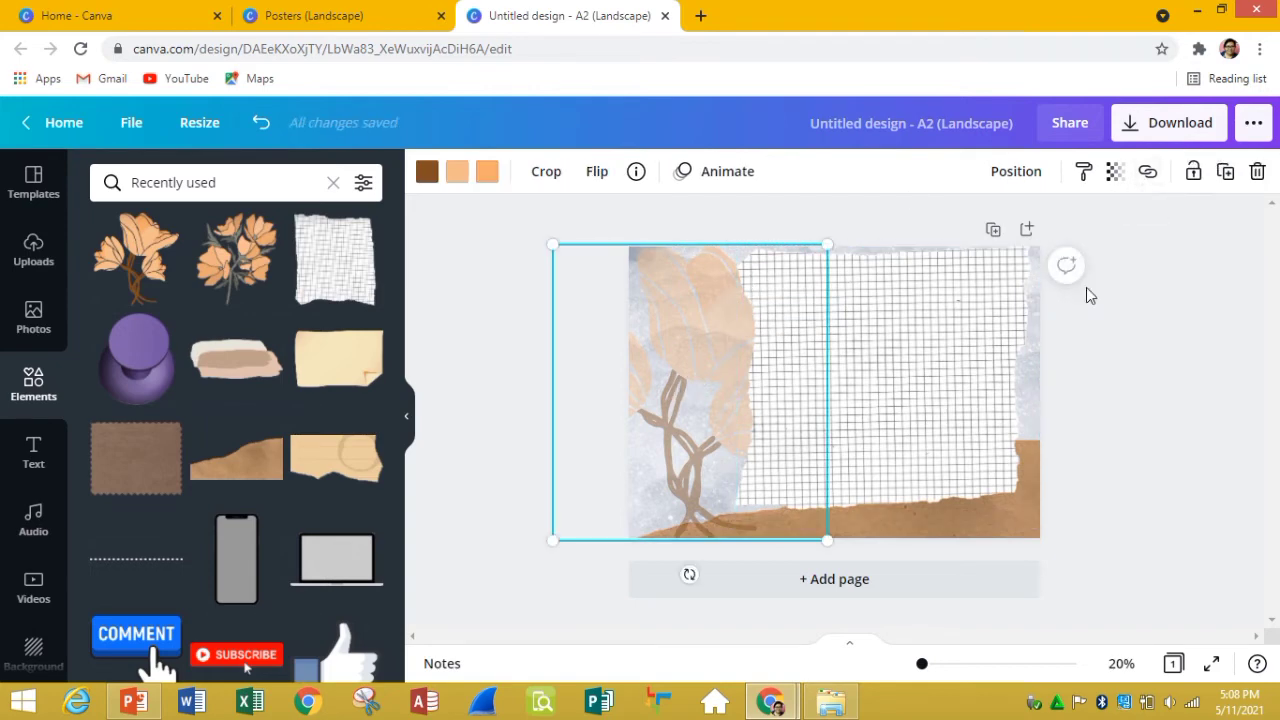
left_click(1026, 180)
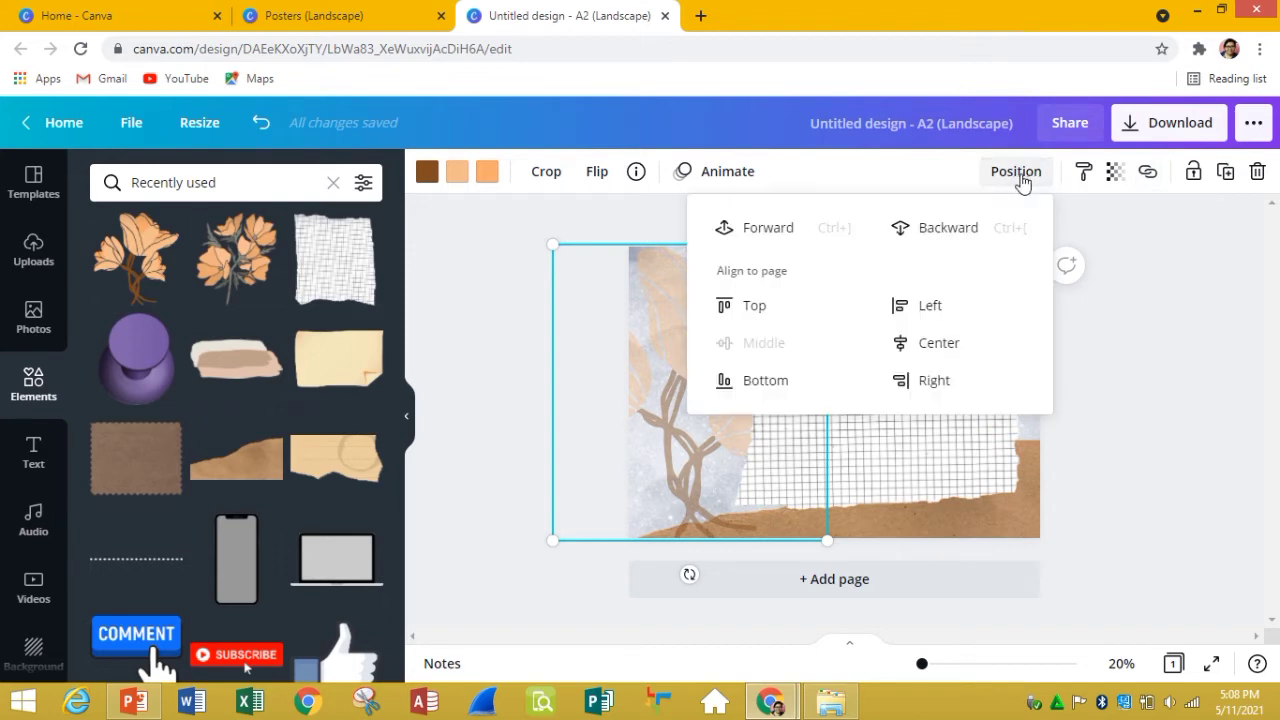
left_click(772, 226)
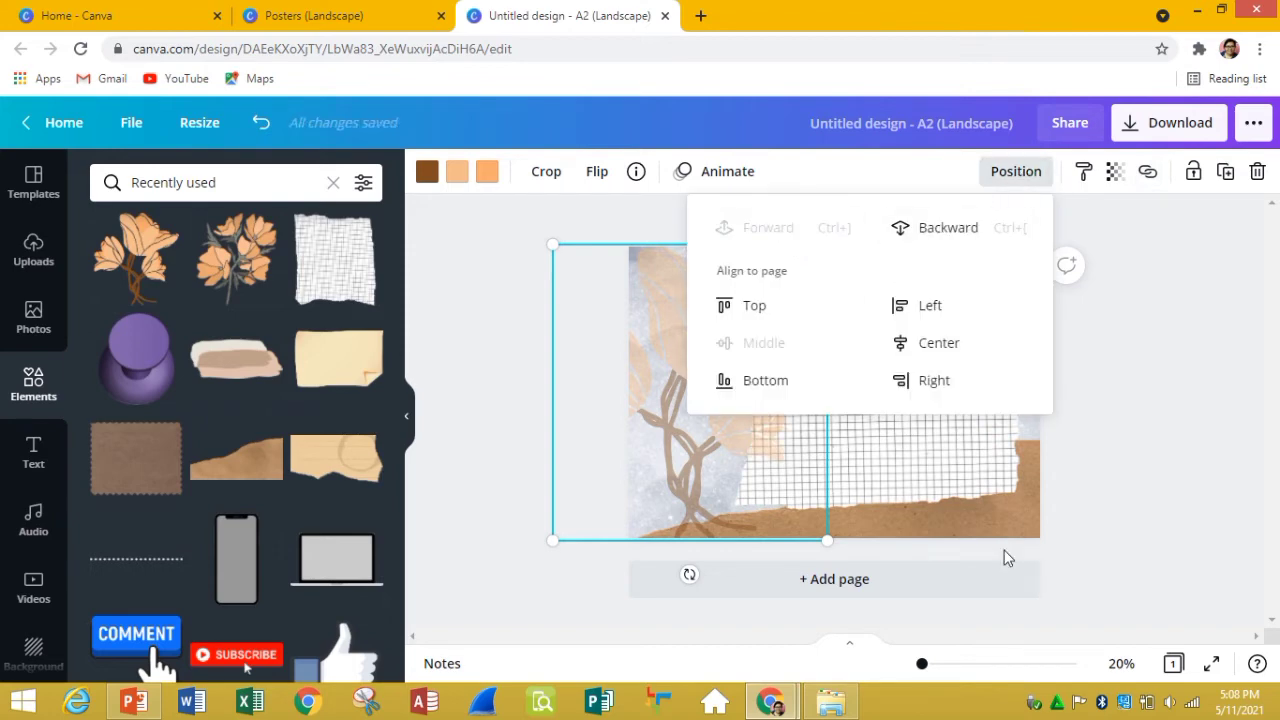
left_click(996, 518)
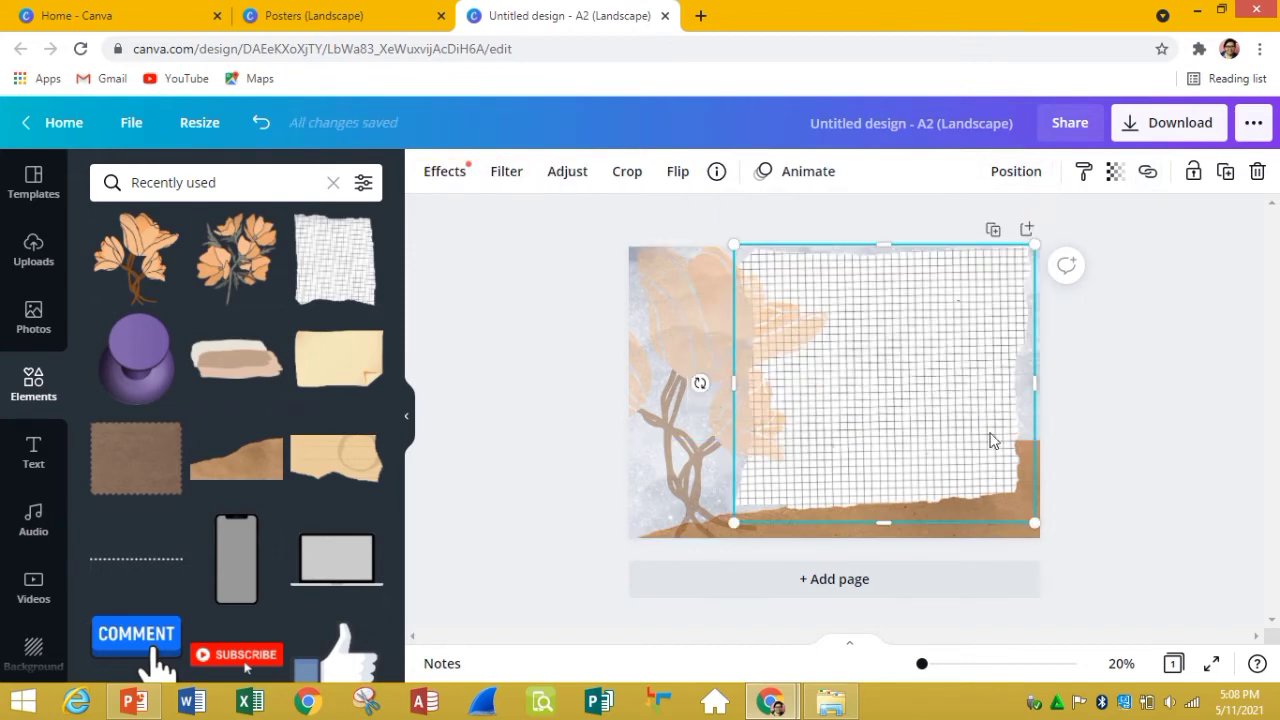
left_click(1030, 178)
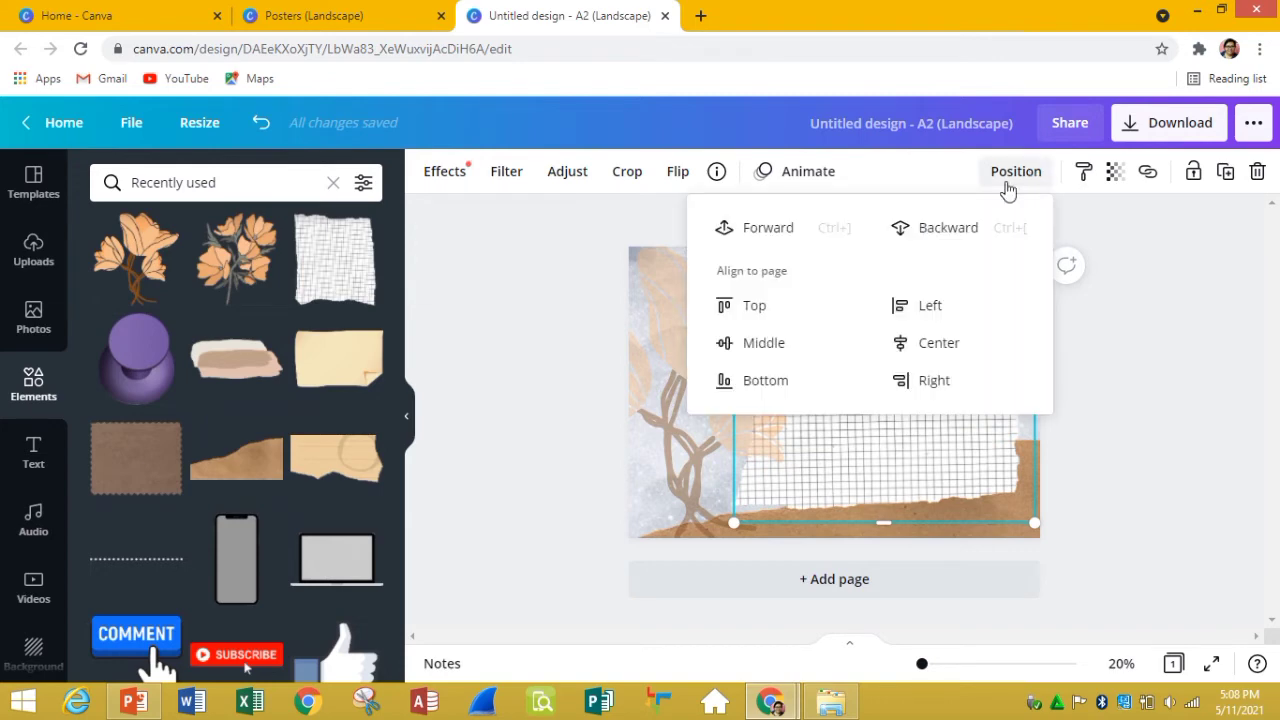
left_click(936, 230)
left_click(1136, 421)
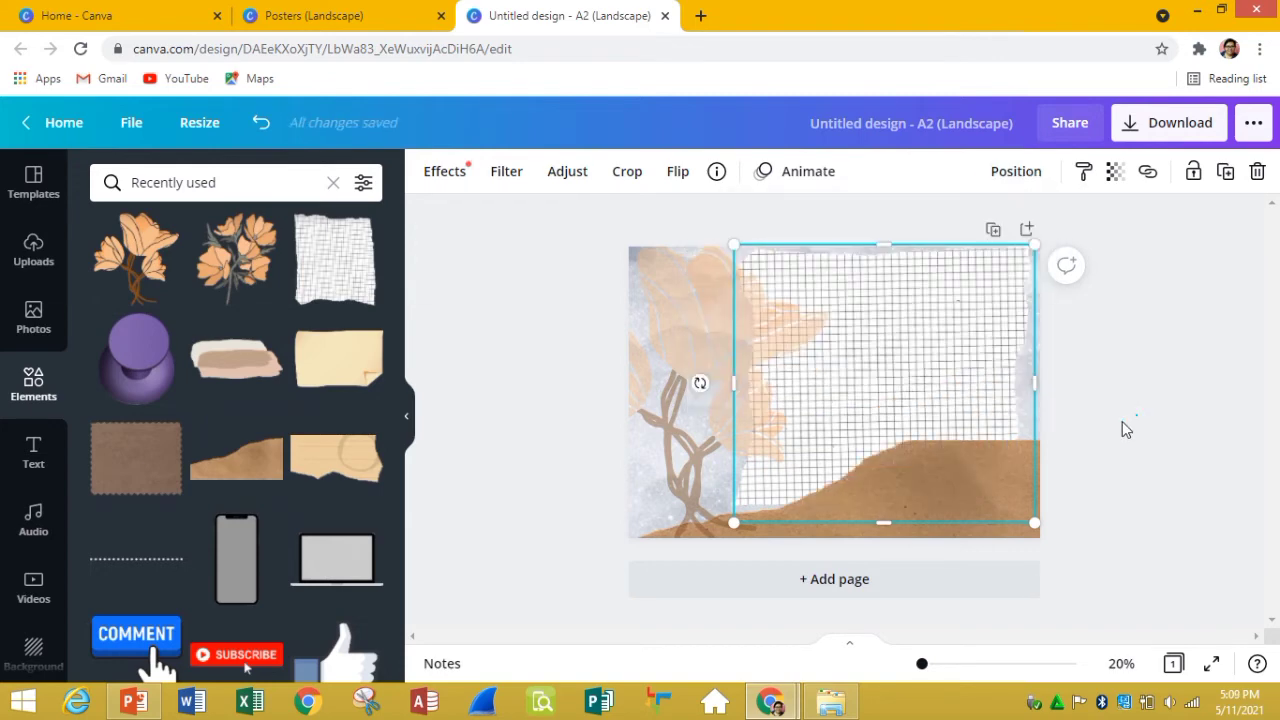
Step: Delete the brown paper strip and stretch the grid paper down and left
left_click(1122, 421)
left_click(937, 490)
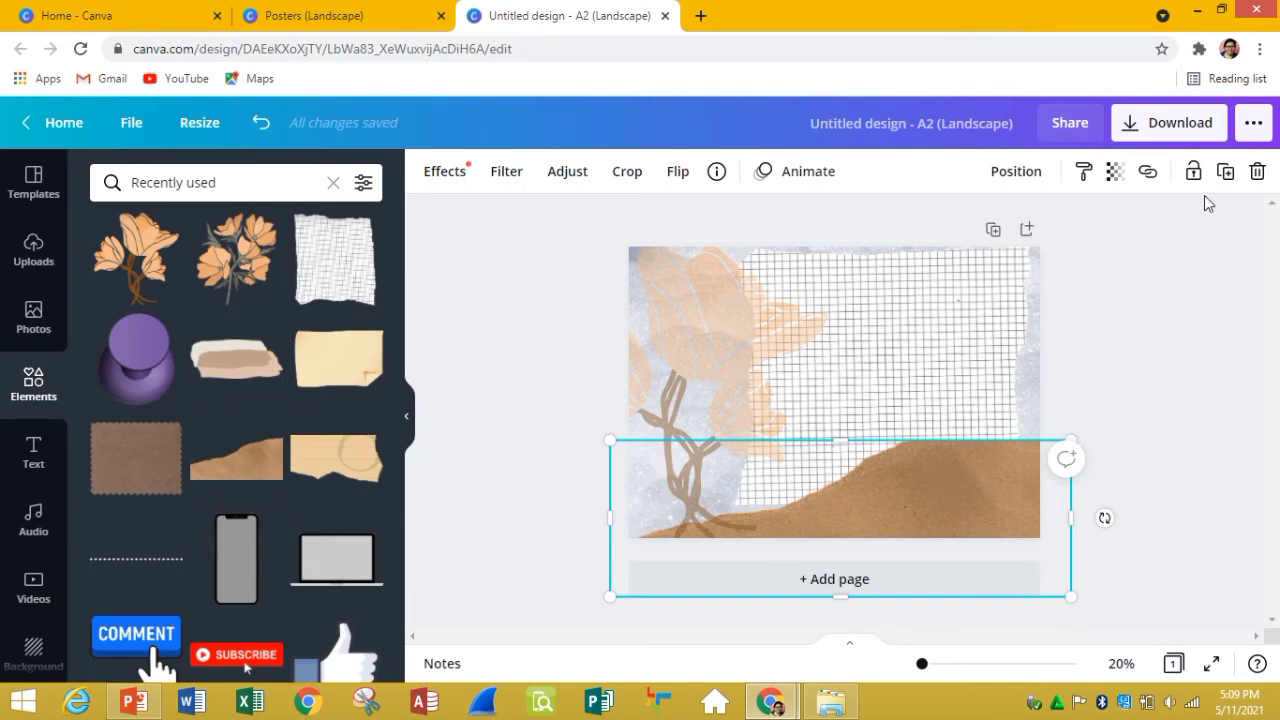
left_click(1258, 172)
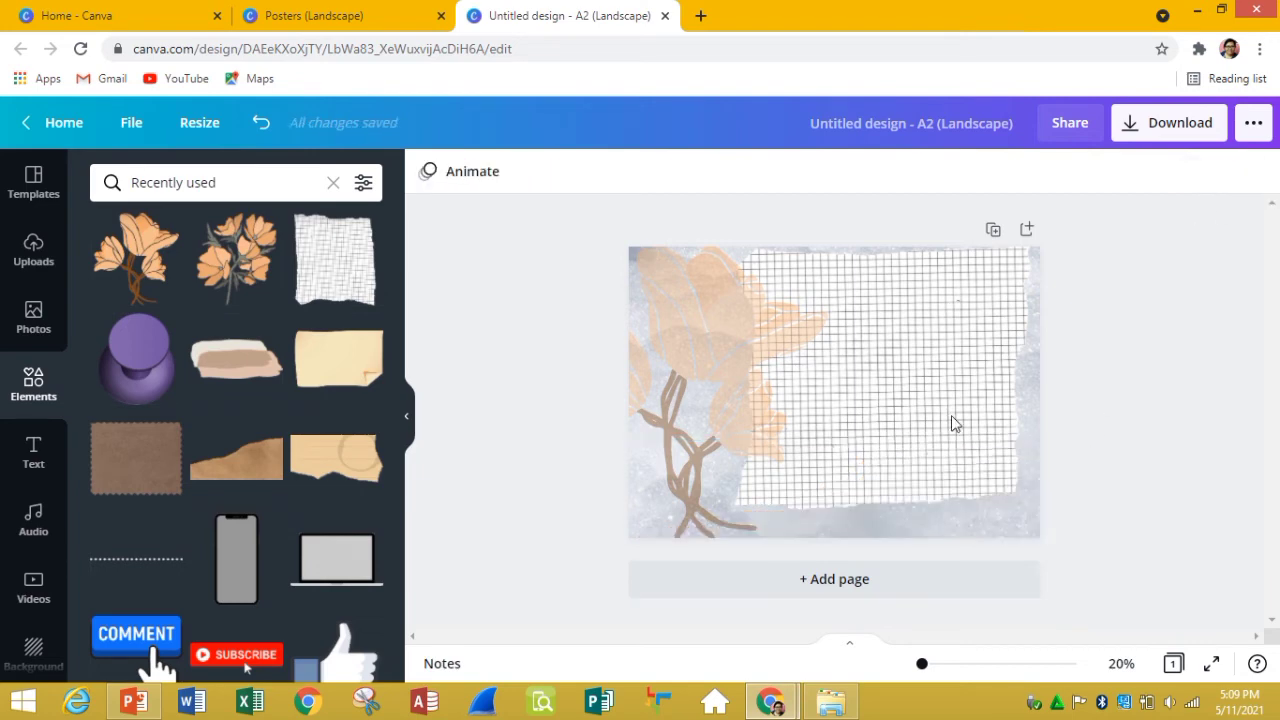
left_click(953, 424)
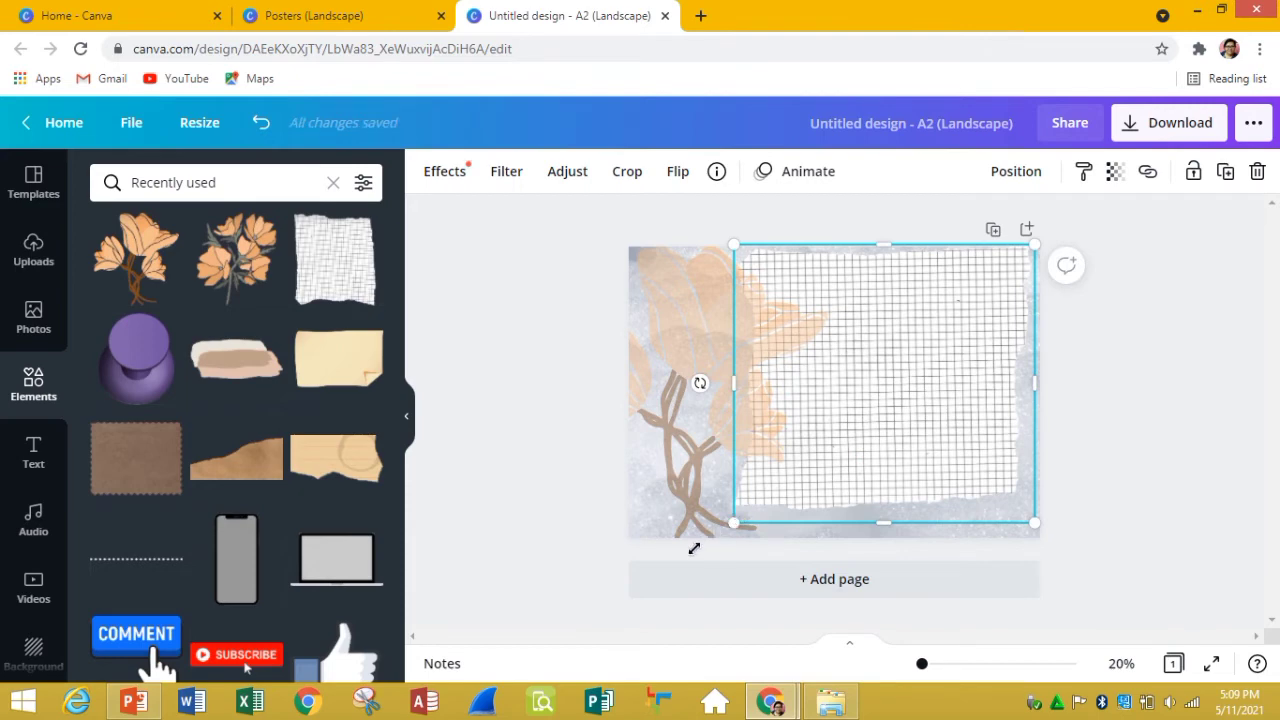
left_click_drag(694, 548, 675, 535)
left_click(1150, 488)
mouse_move(336, 458)
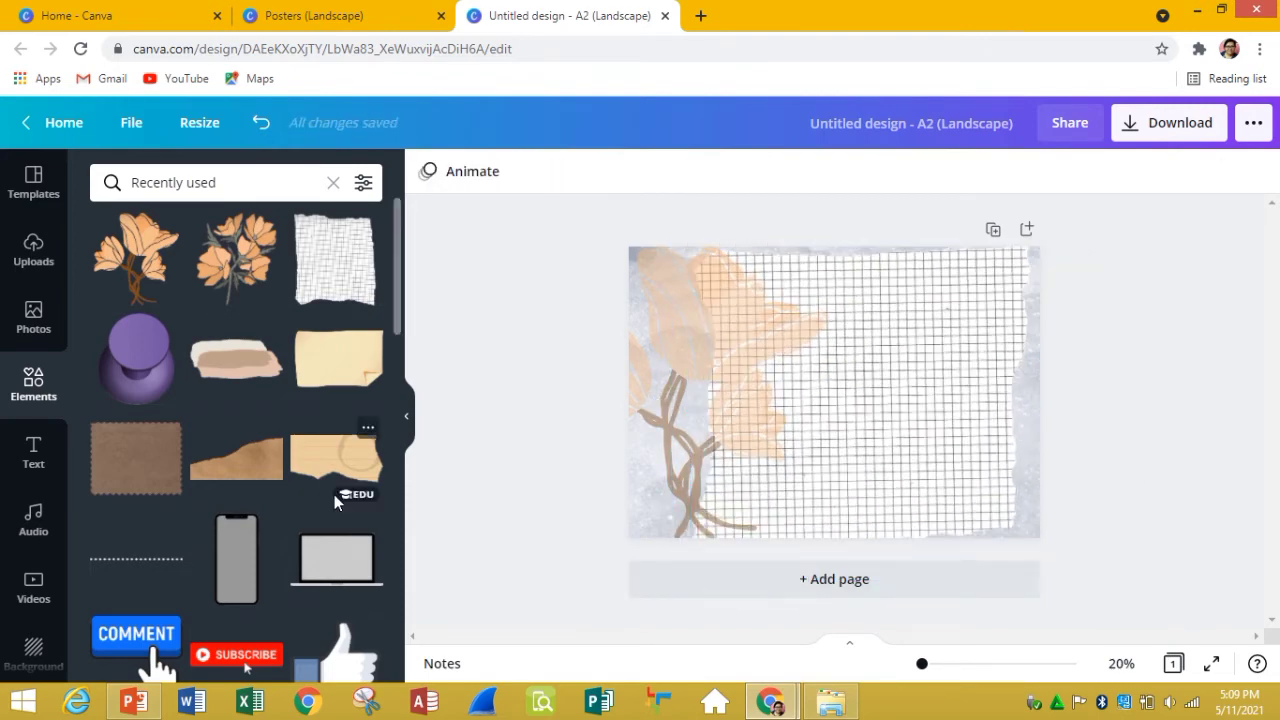
Step: Add a torn beige paper element in the poster's bottom-right corner
left_click(236, 358)
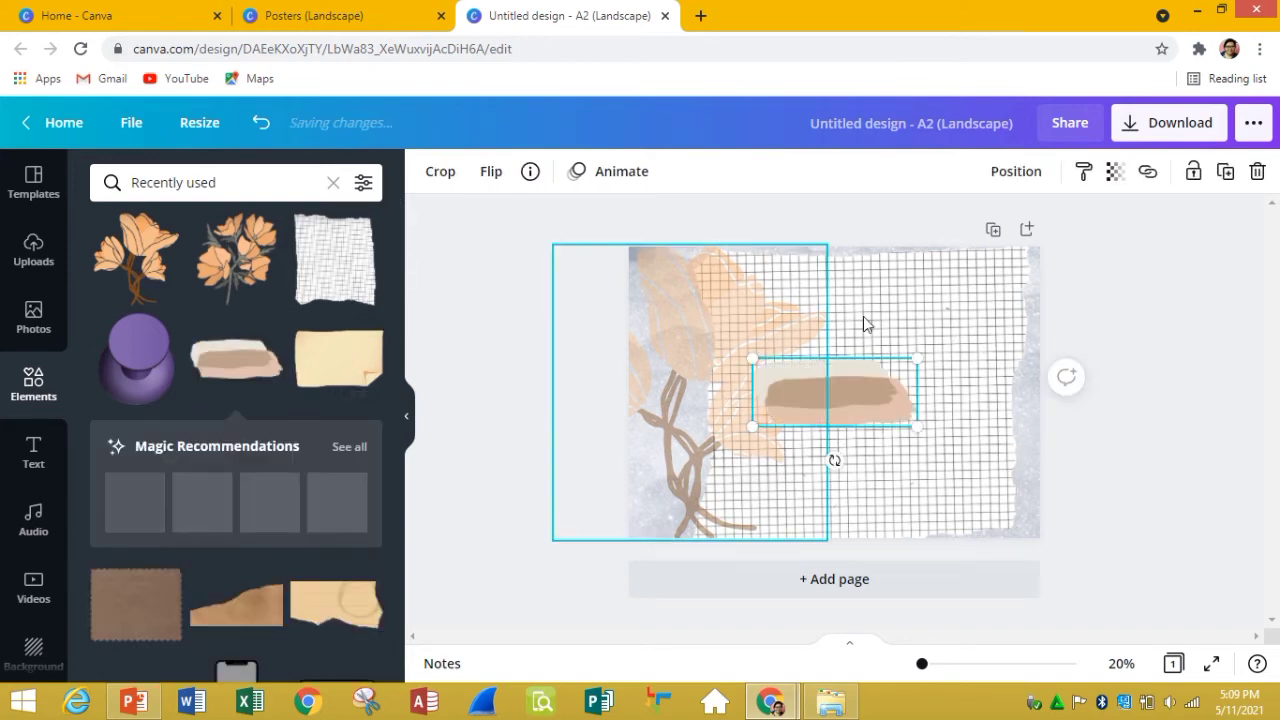
left_click_drag(821, 396, 951, 513)
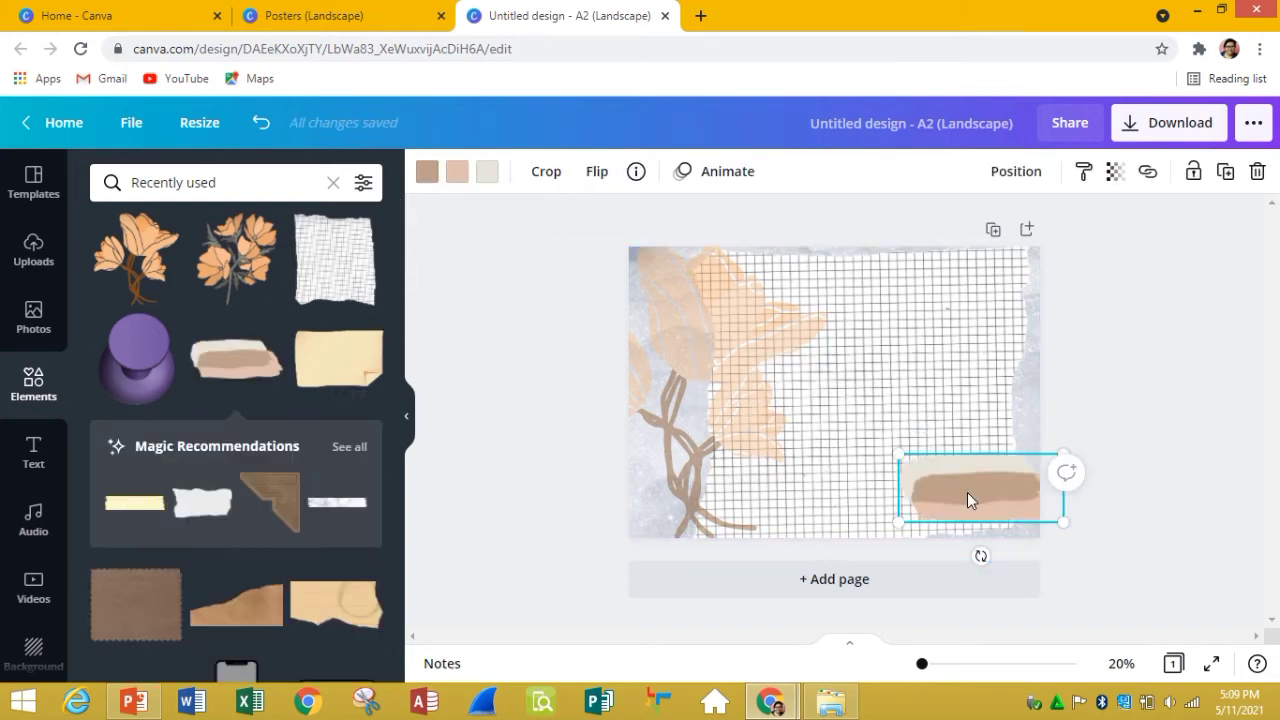
left_click(539, 410)
scroll(325, 530, "down", 1)
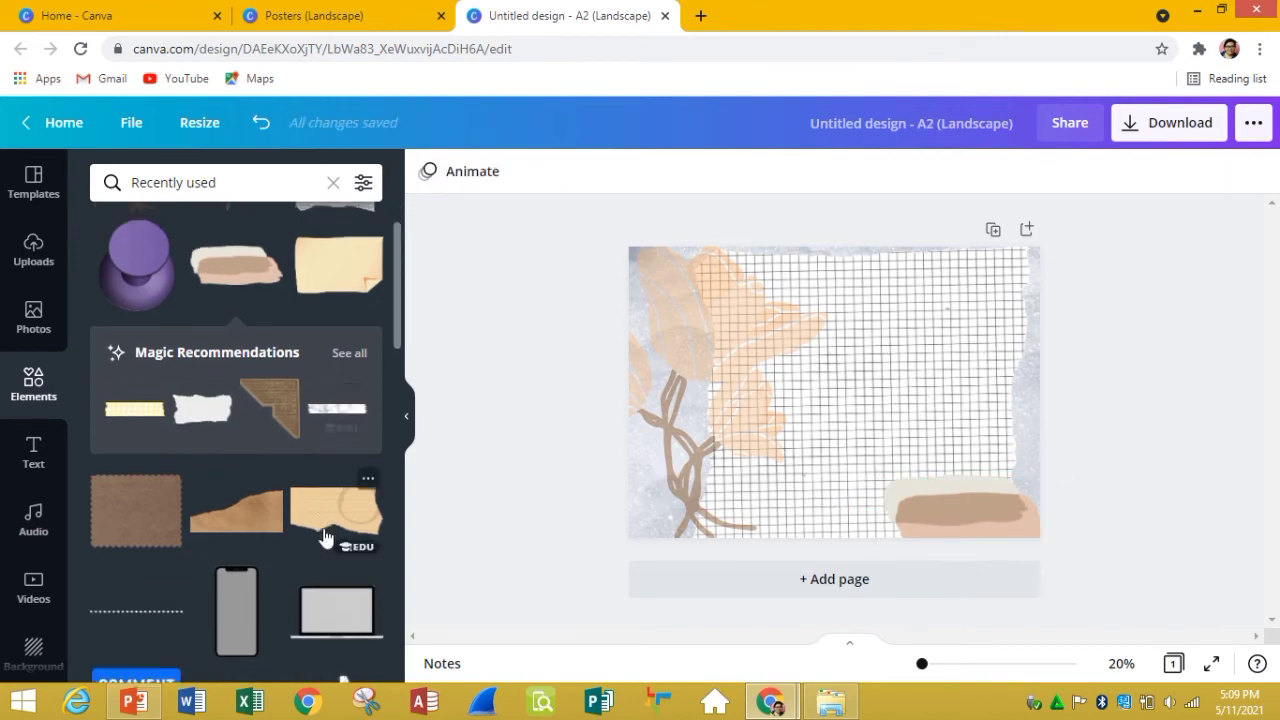
scroll(325, 537, "down", 1)
scroll(325, 537, "down", 2)
scroll(325, 537, "down", 2)
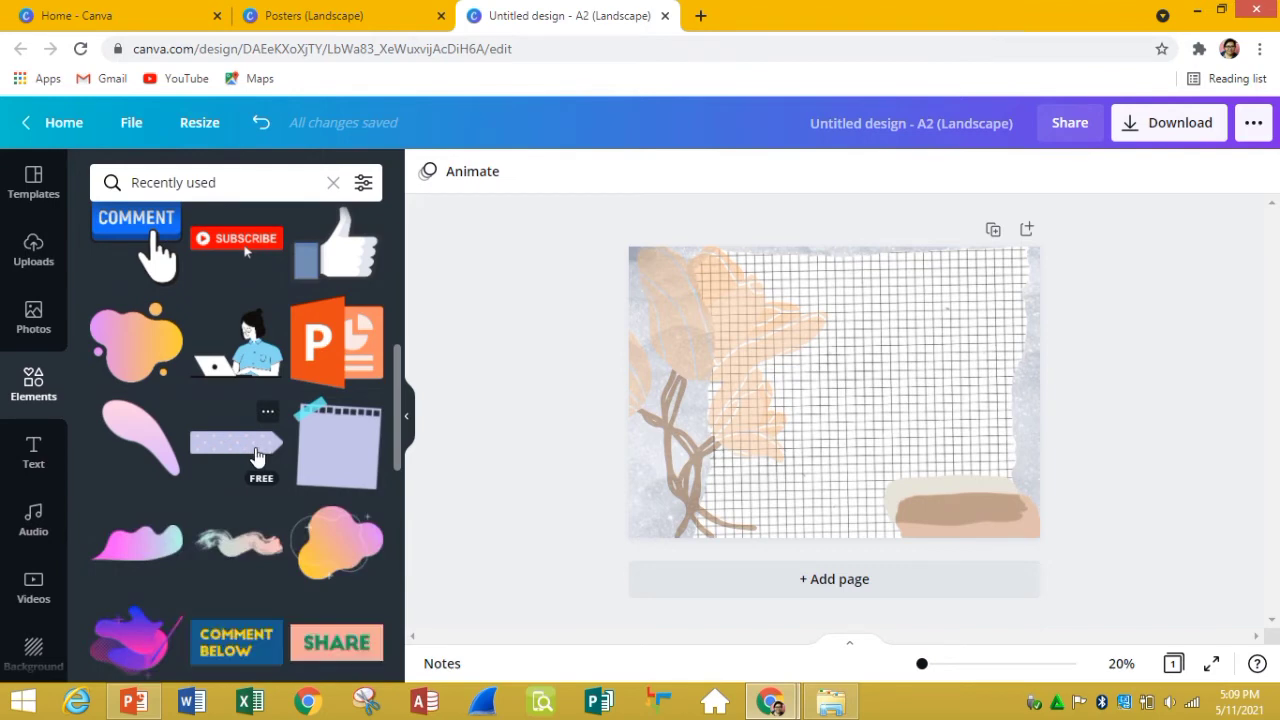
Step: Place a purple ribbon sticker at the top and shrink the flower toward the centre
left_click(256, 456)
mouse_move(856, 392)
left_mouse_down()
mouse_move(864, 288)
mouse_move(740, 257)
mouse_move(755, 271)
left_mouse_up()
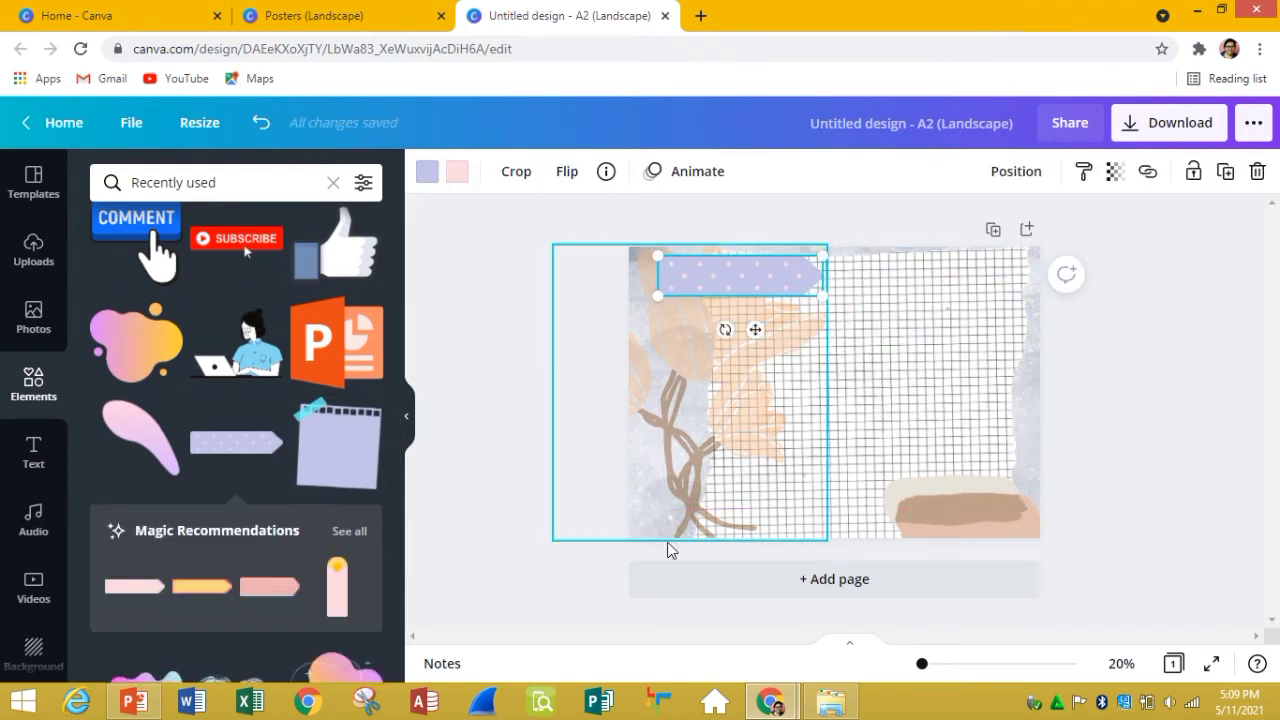
left_click(706, 470)
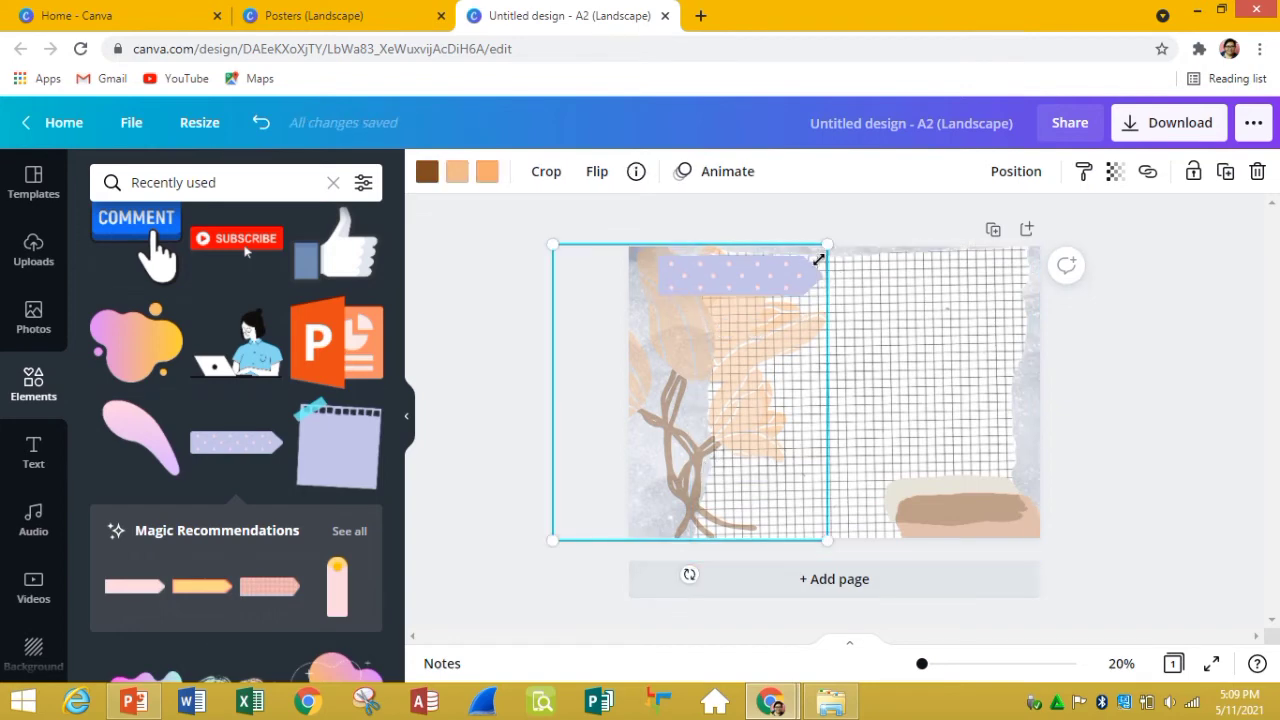
left_click_drag(818, 260, 734, 343)
mouse_move(697, 429)
left_mouse_down()
mouse_move(885, 405)
mouse_move(1014, 420)
mouse_move(1005, 372)
left_mouse_up()
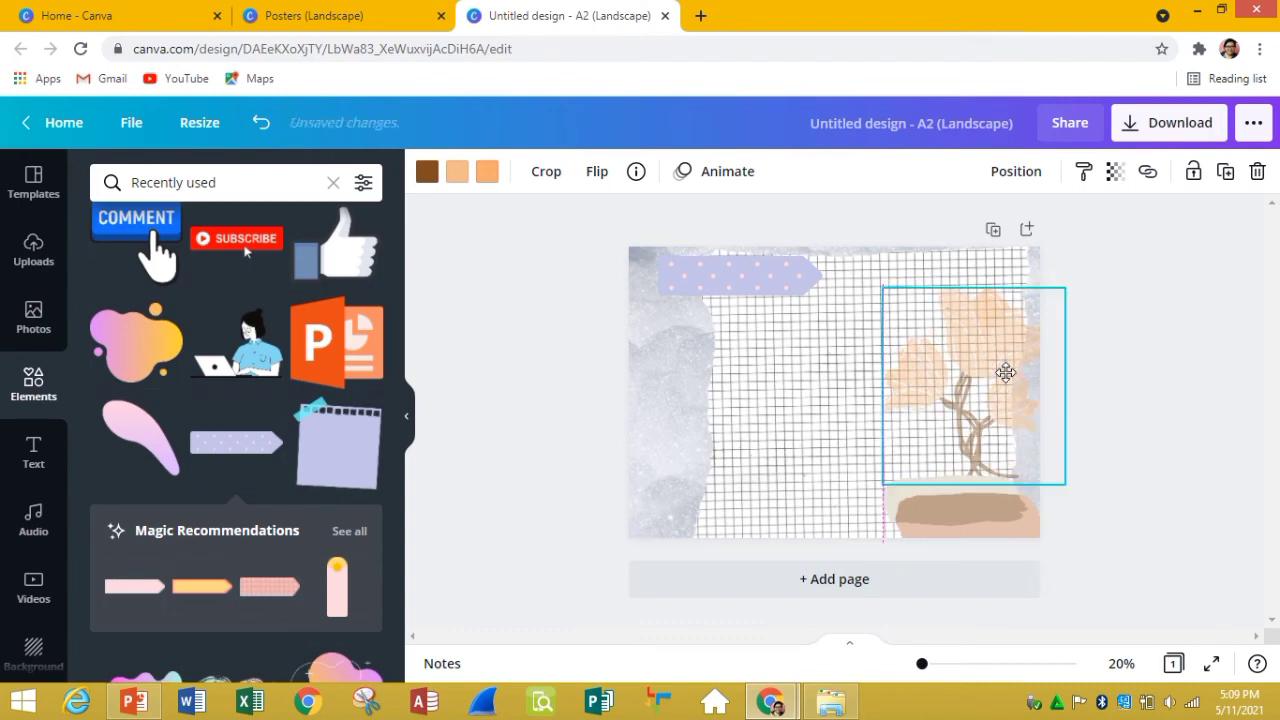
left_click(1131, 423)
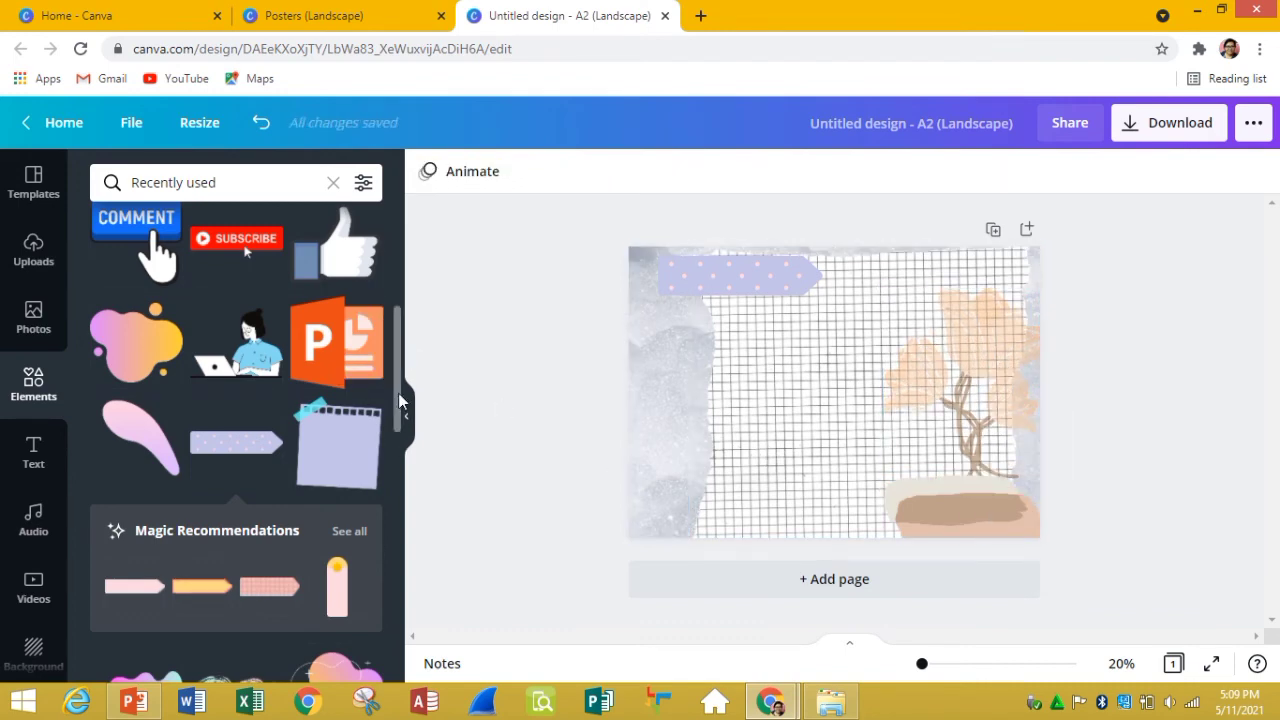
Step: Add the SUBSCRIBE bell sticker at the poster's bottom-left corner
scroll(399, 402, "down", 2)
scroll(399, 402, "down", 2)
scroll(399, 402, "down", 2)
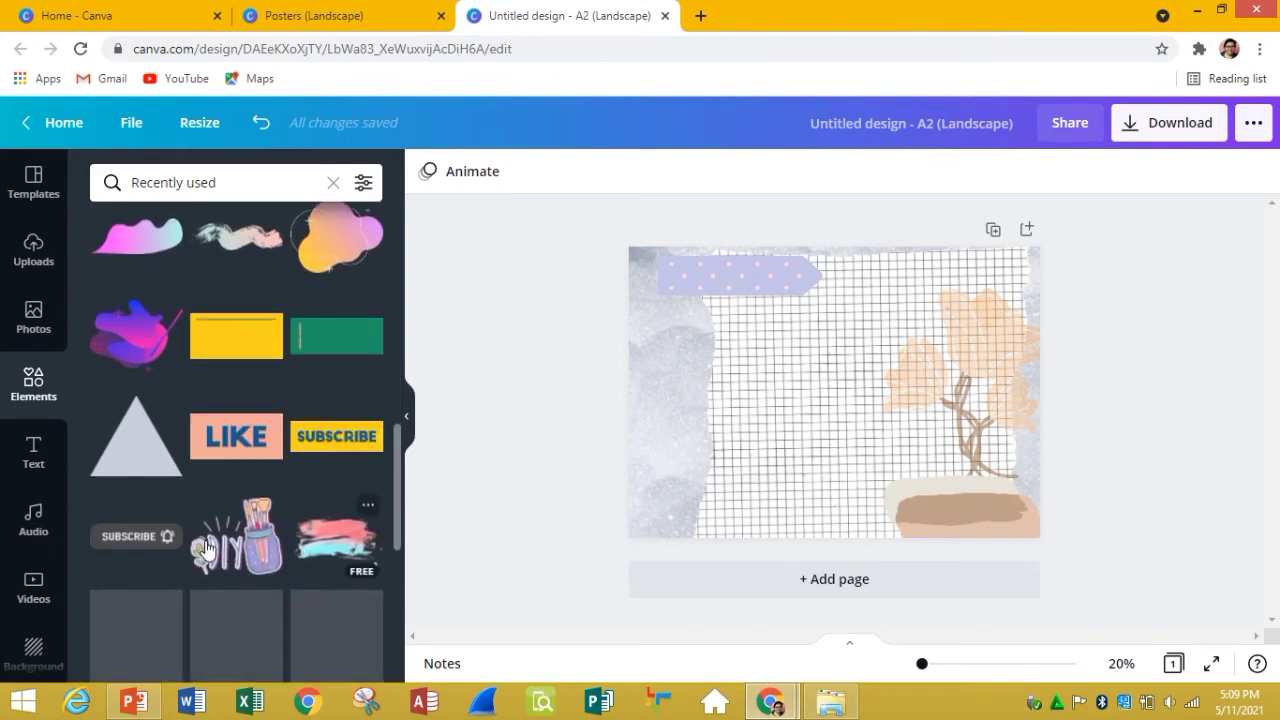
left_click(137, 536)
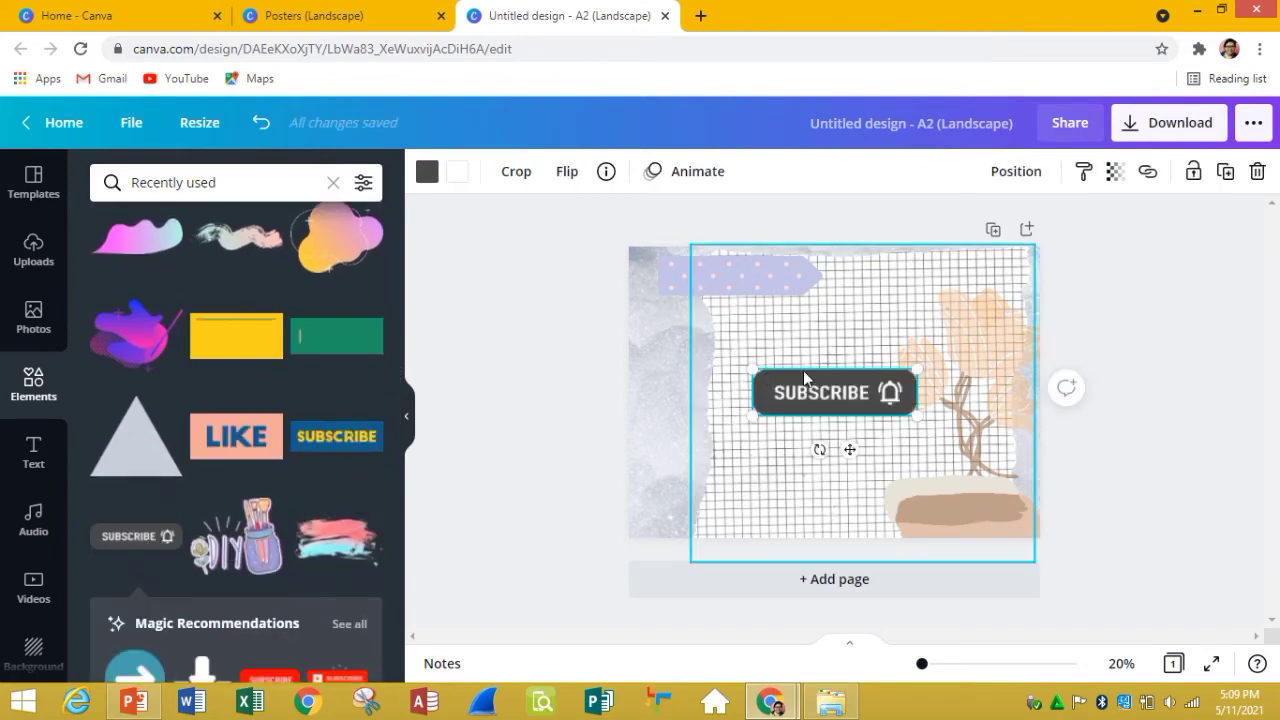
mouse_move(811, 386)
left_mouse_down()
mouse_move(681, 514)
mouse_move(701, 502)
left_mouse_up()
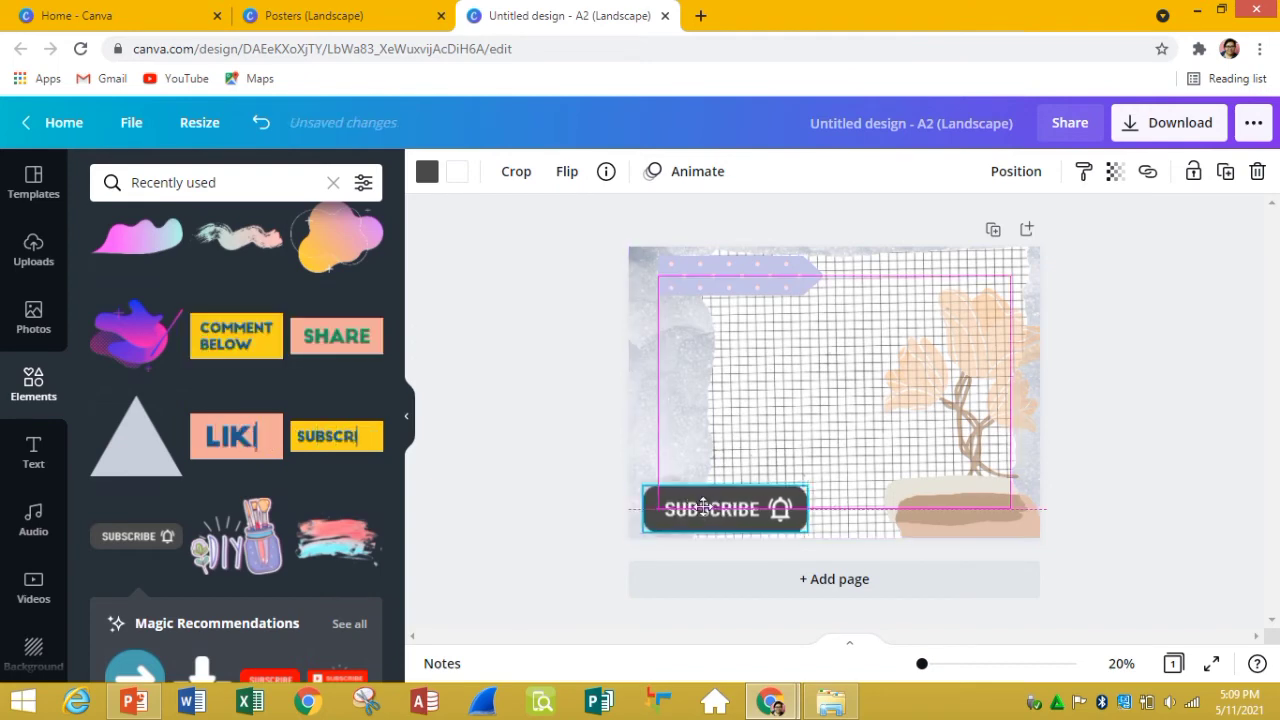
left_click(577, 569)
Step: Replace the element search text with 'studentr'
left_click(259, 184)
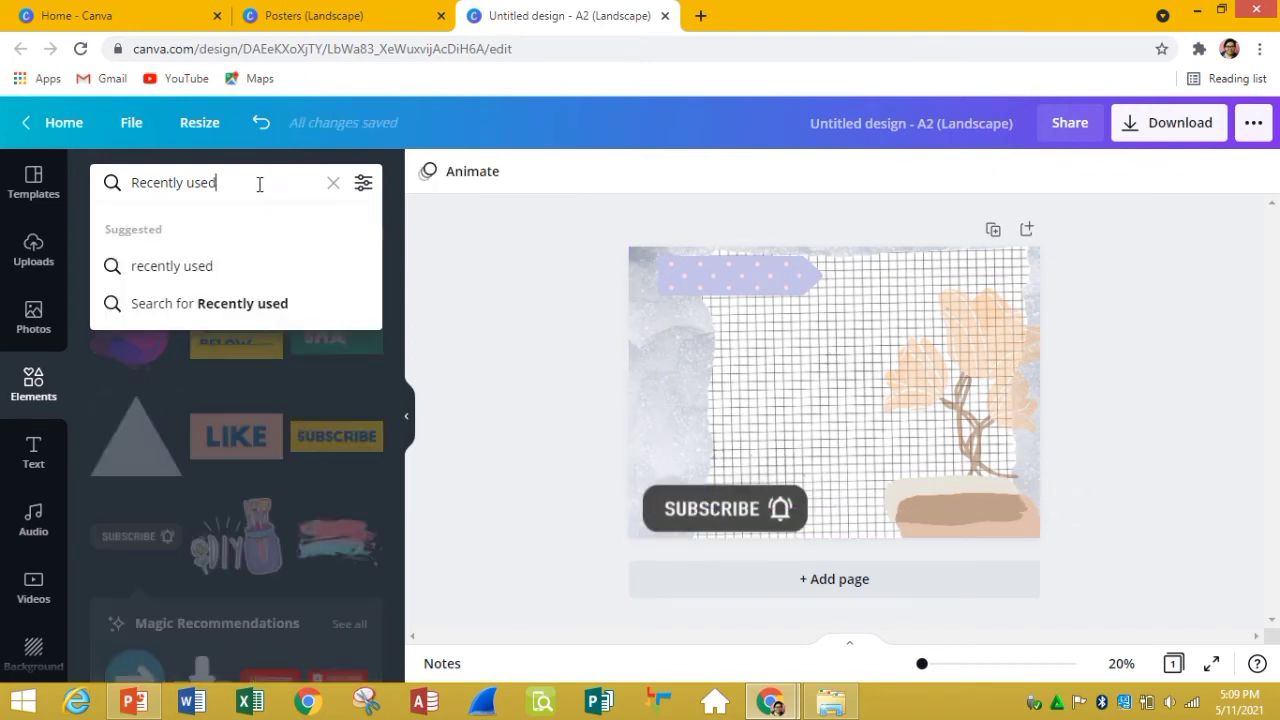
left_click_drag(259, 184, 112, 184)
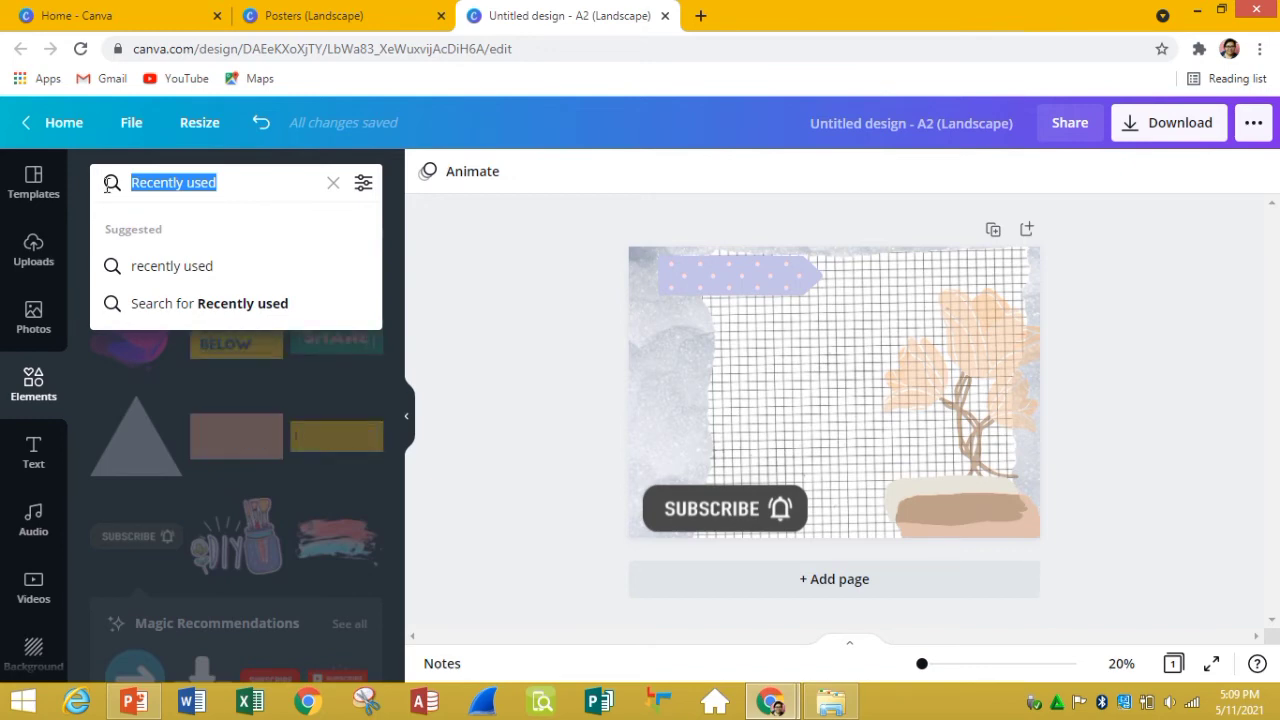
type("stud")
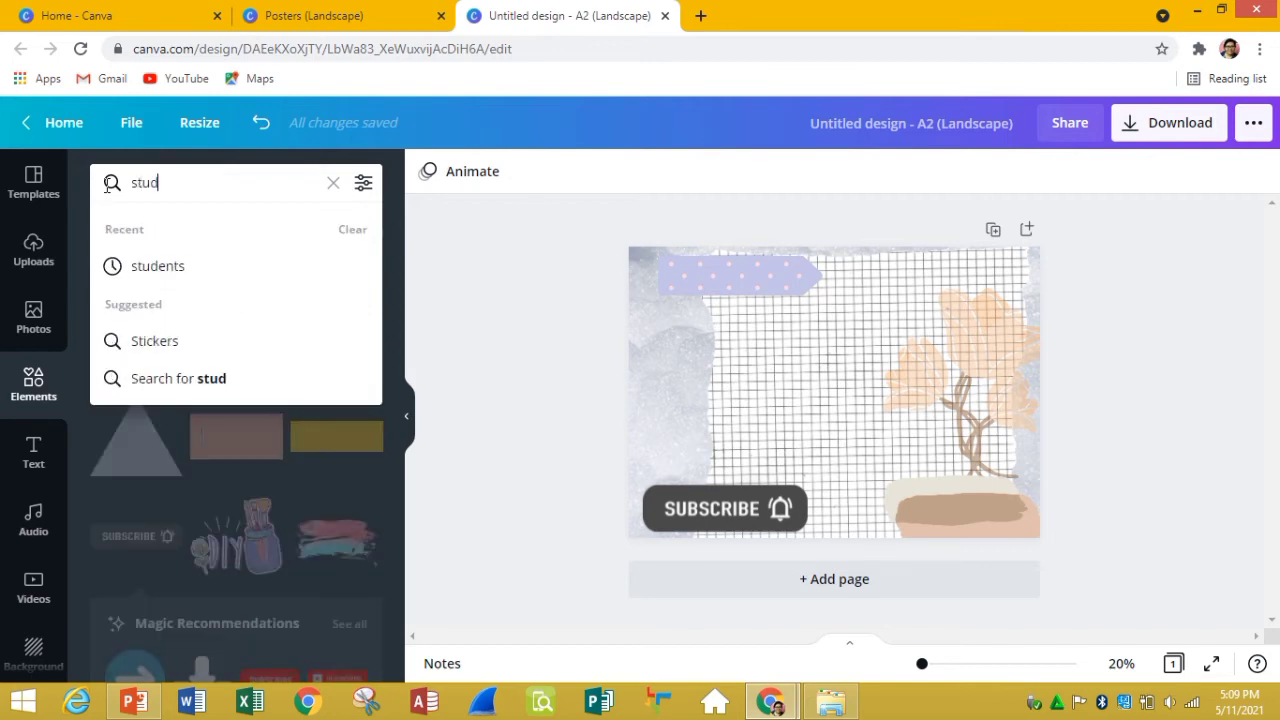
type("entr")
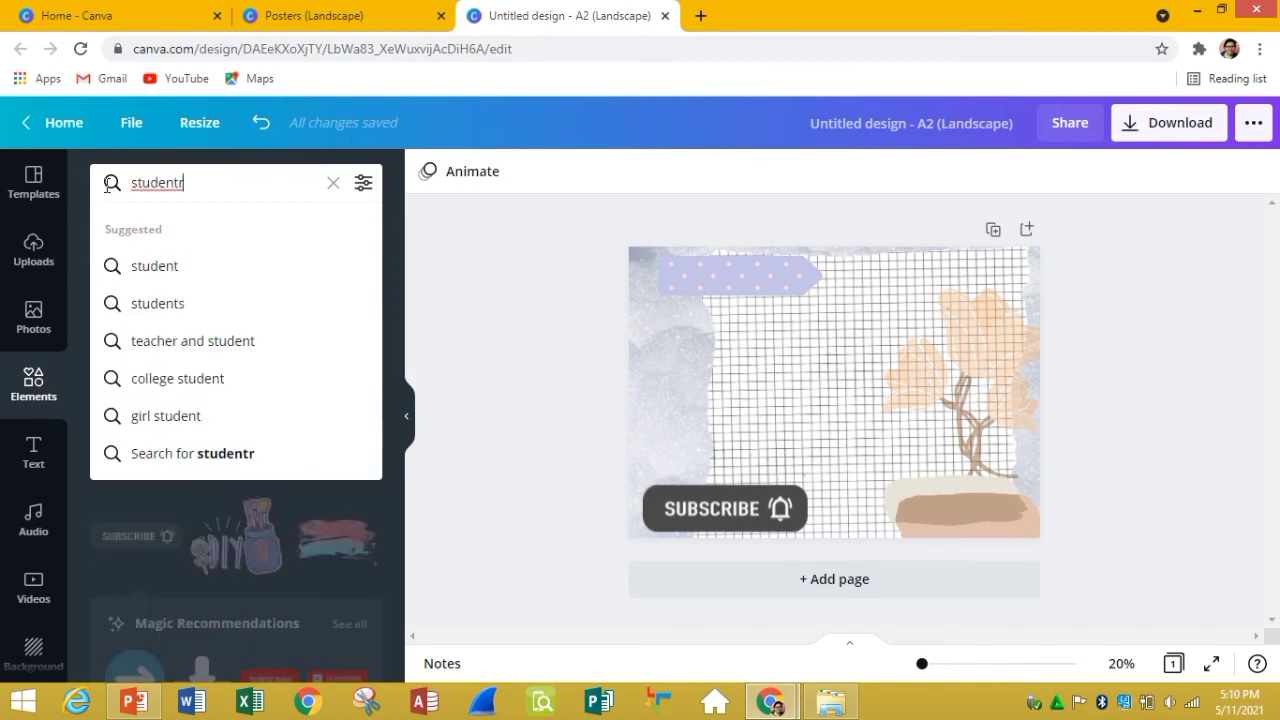
Step: Search elements for 'student' and place the waving schoolboy at the poster's left edge
key("BackSpace")
key("Return")
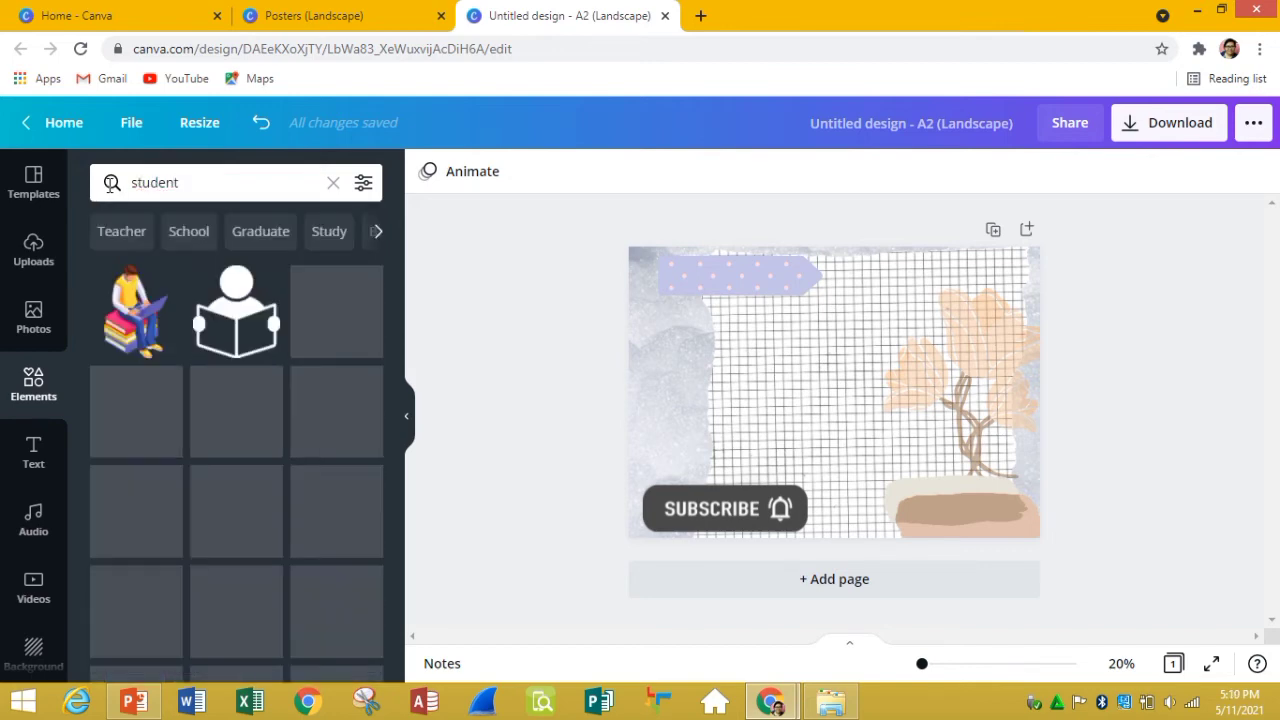
mouse_move(337, 410)
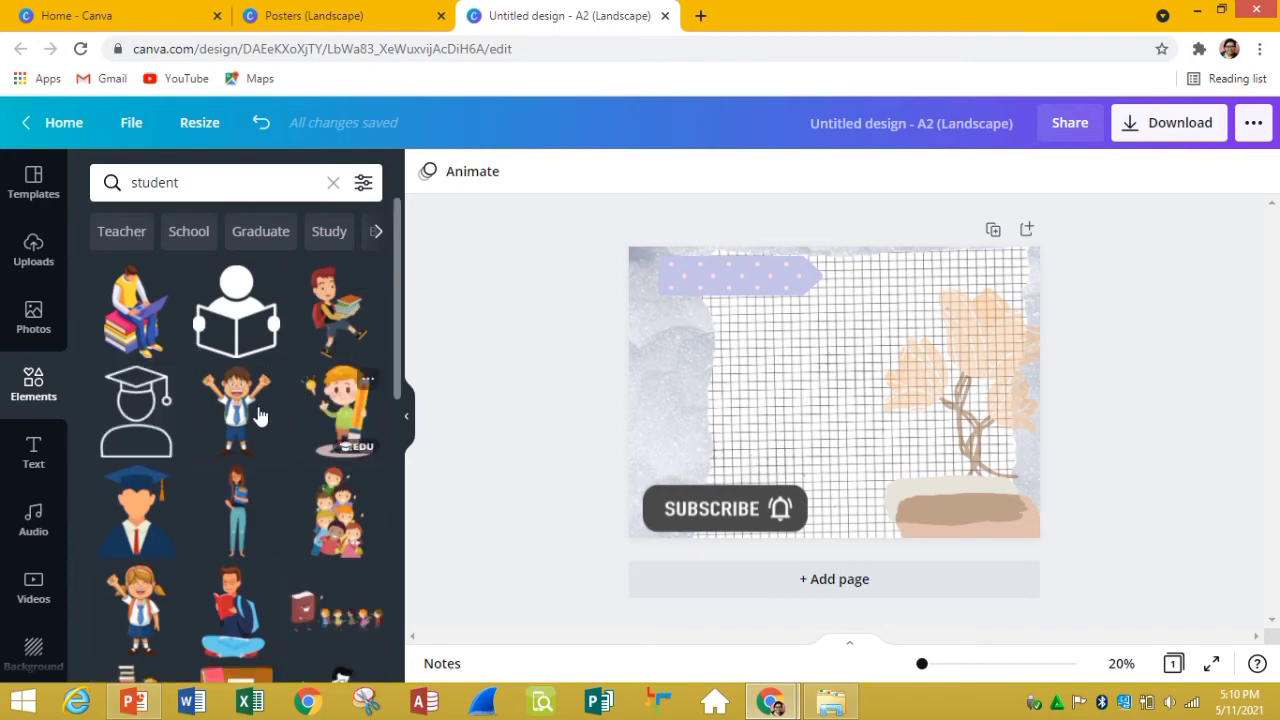
left_click(254, 416)
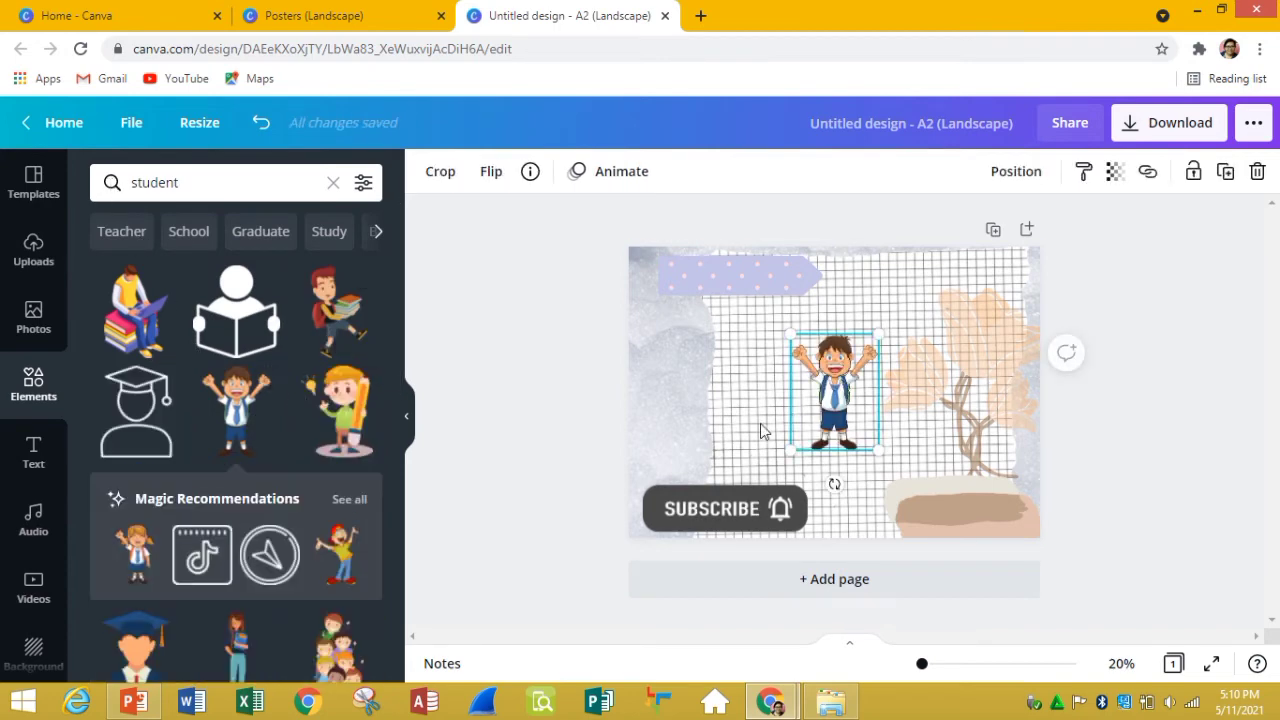
left_click_drag(815, 390, 705, 425)
left_click_drag(681, 443, 681, 445)
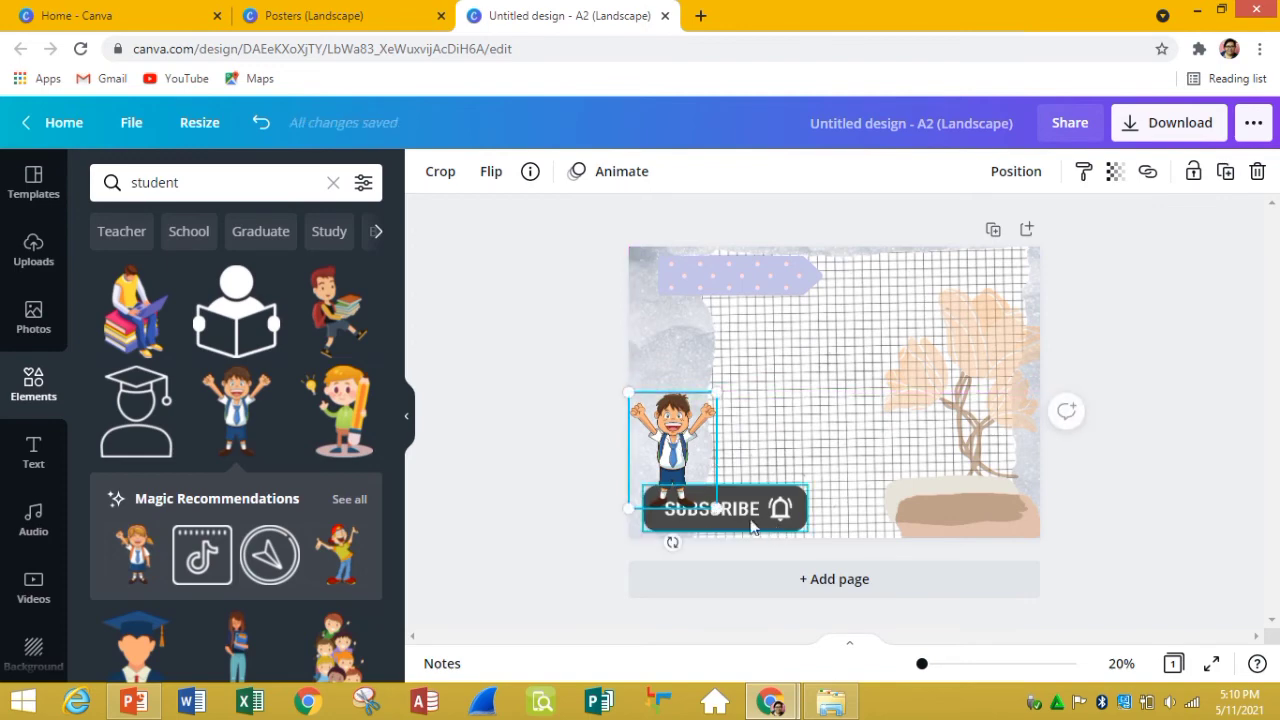
Step: Delete the SUBSCRIBE sticker and settle the schoolboy into the bottom-left corner
left_click(755, 512)
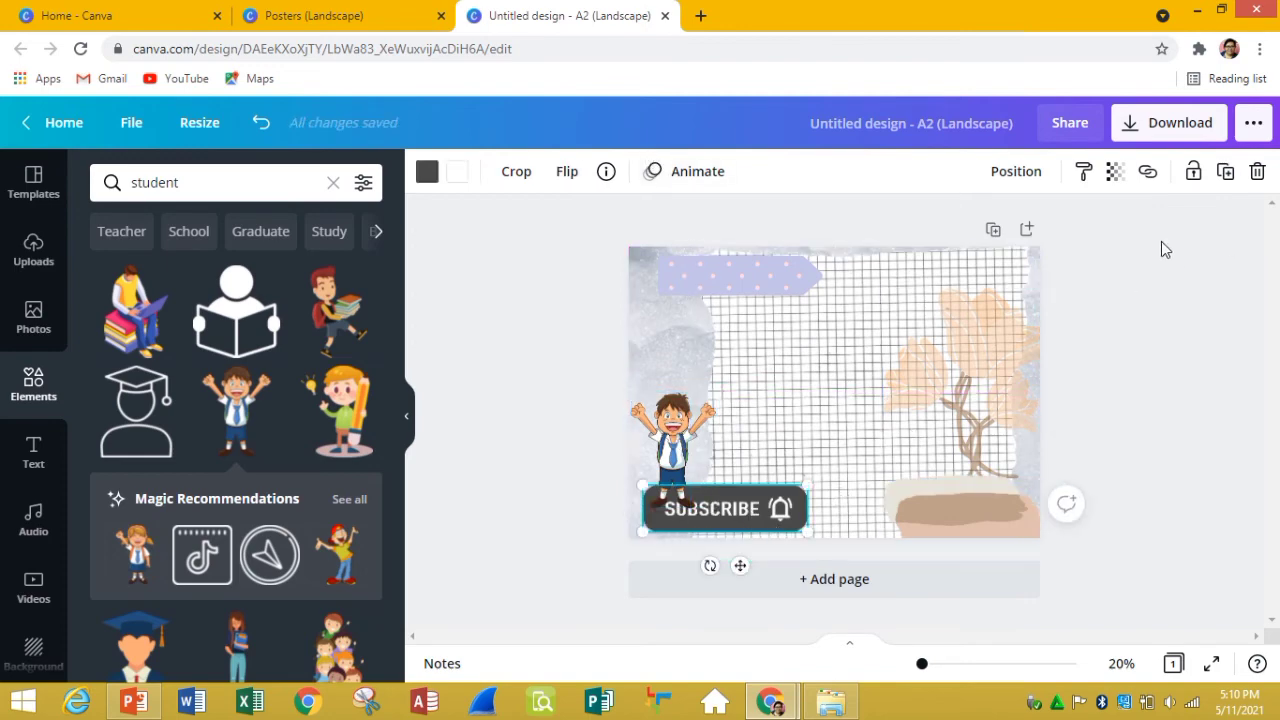
left_click(1257, 171)
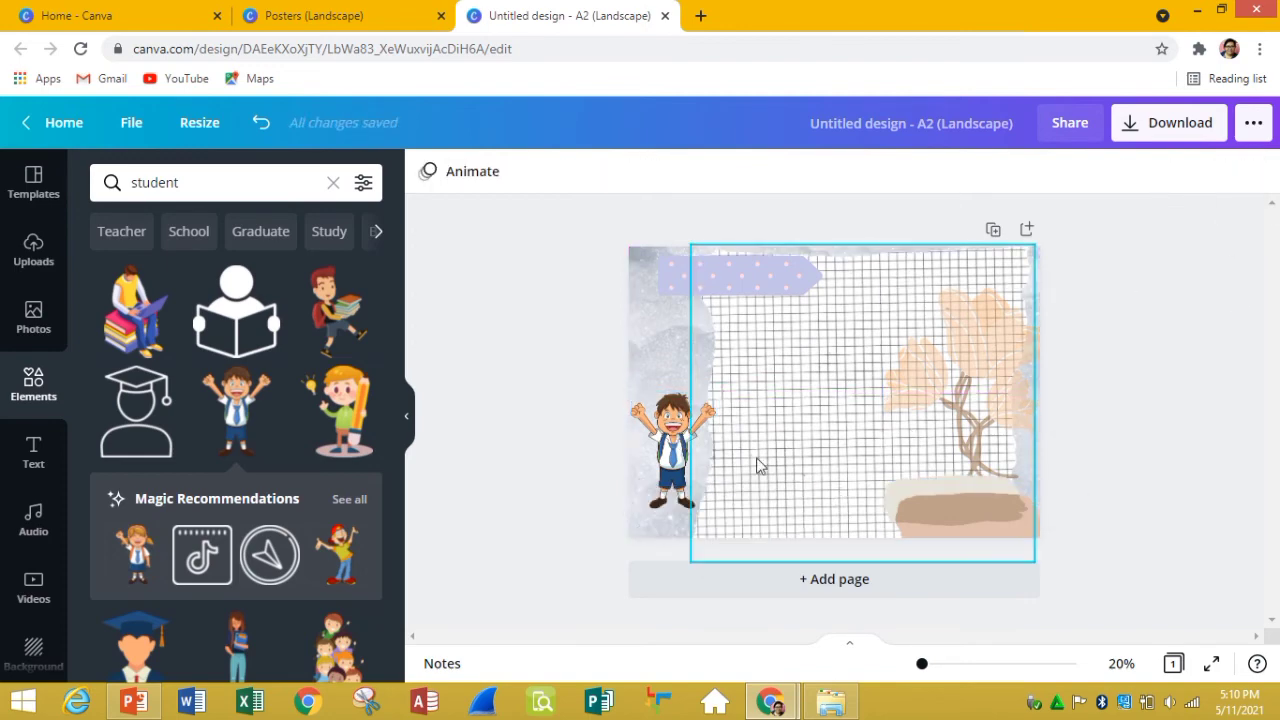
mouse_move(668, 476)
left_mouse_down()
mouse_move(690, 503)
mouse_move(678, 496)
left_mouse_up()
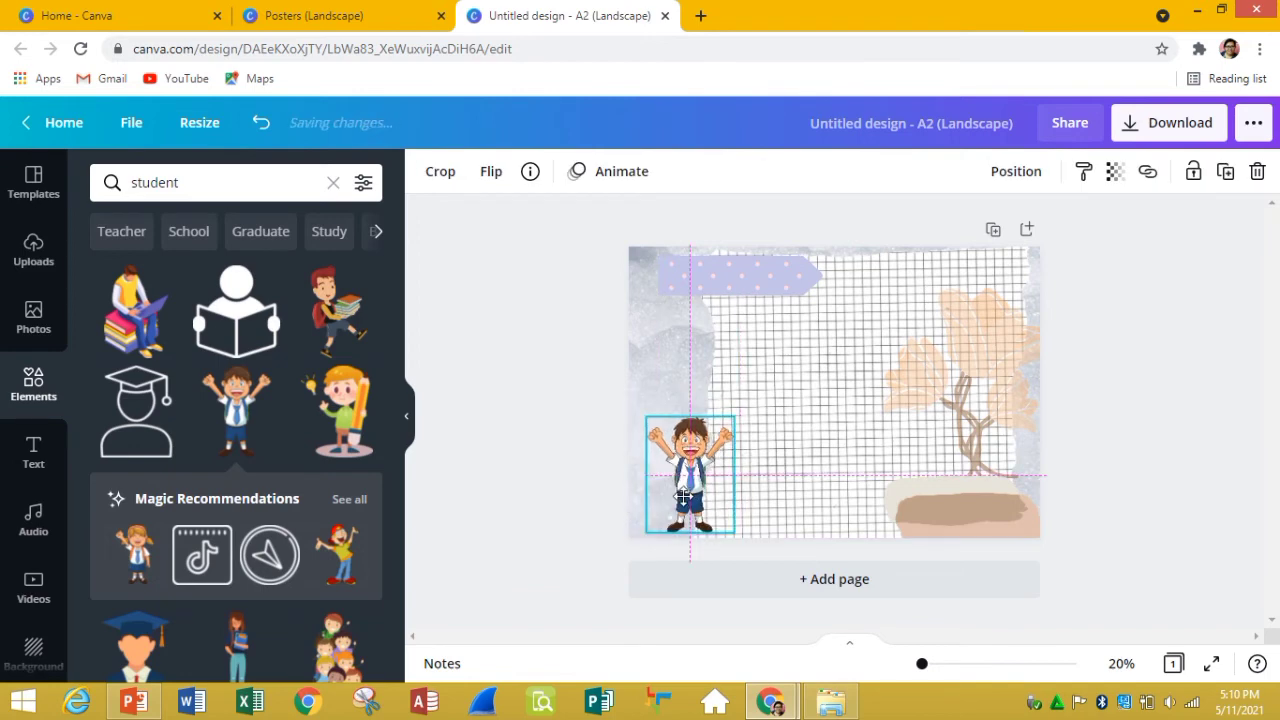
left_click(1110, 418)
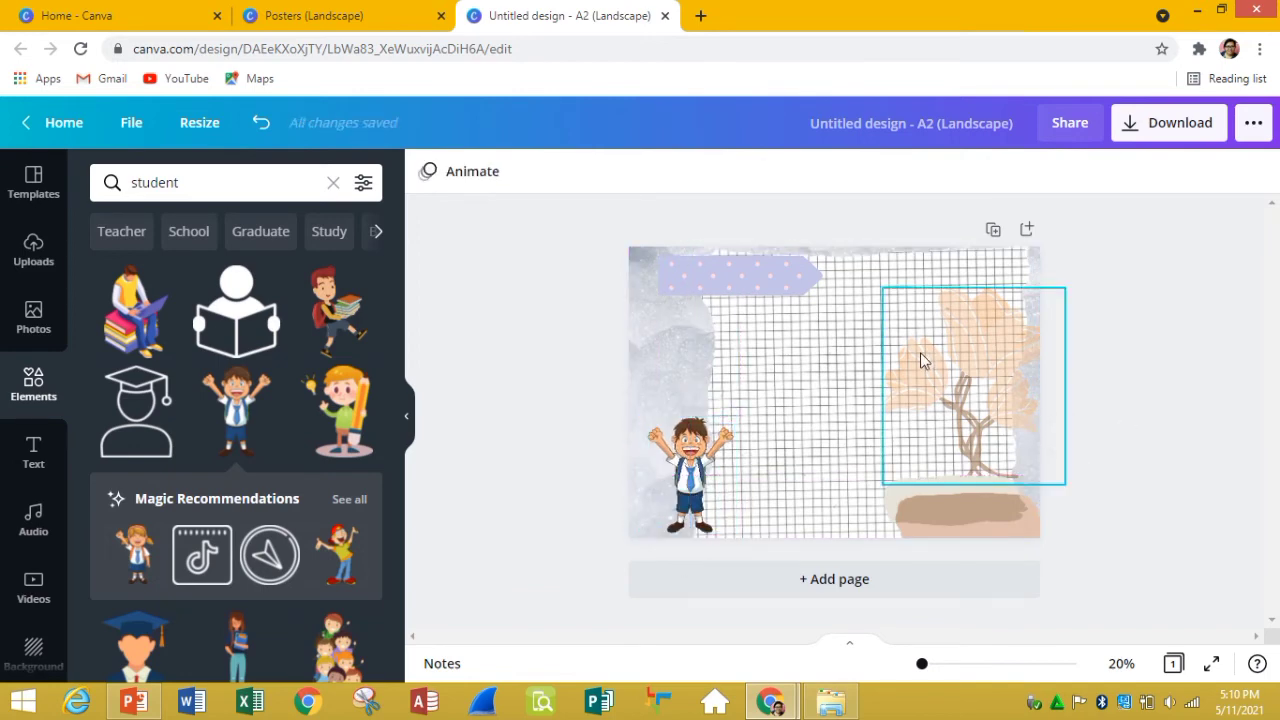
Step: Shrink the peach flower branch and tuck it at the right edge above the torn paper
left_click_drag(952, 375, 891, 380)
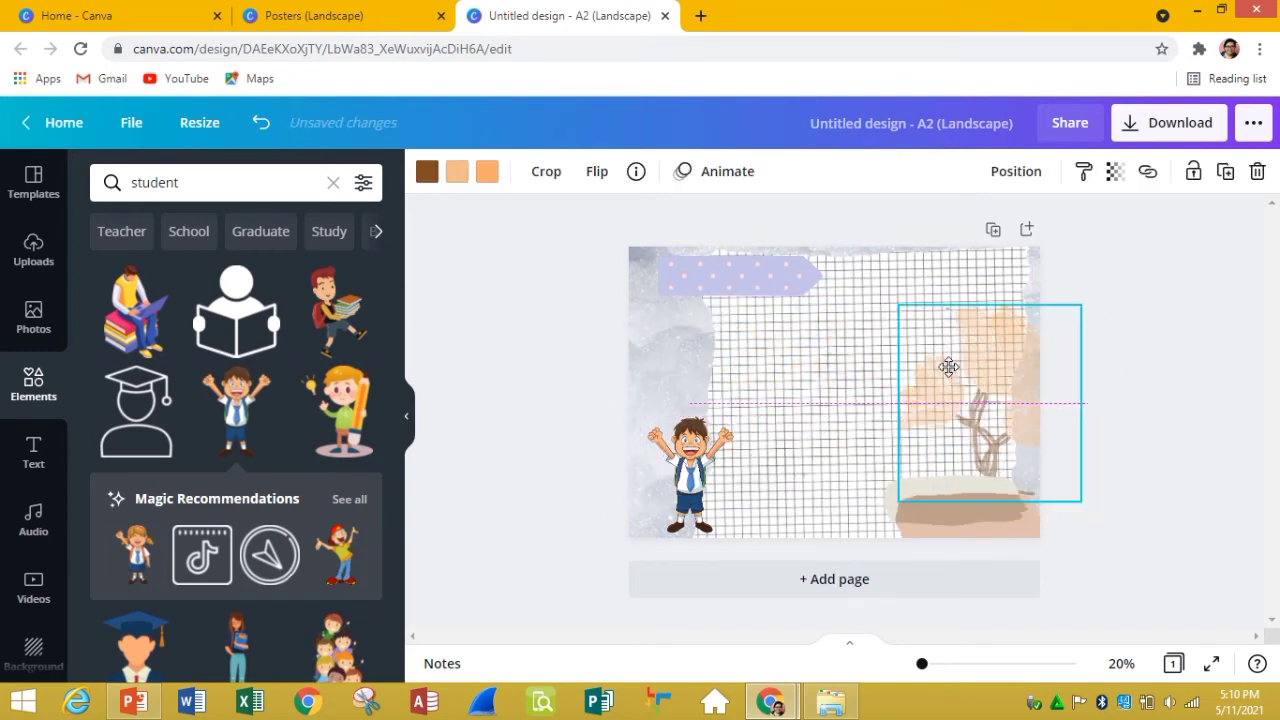
left_click_drag(891, 380, 1057, 374)
left_click_drag(1044, 309, 986, 372)
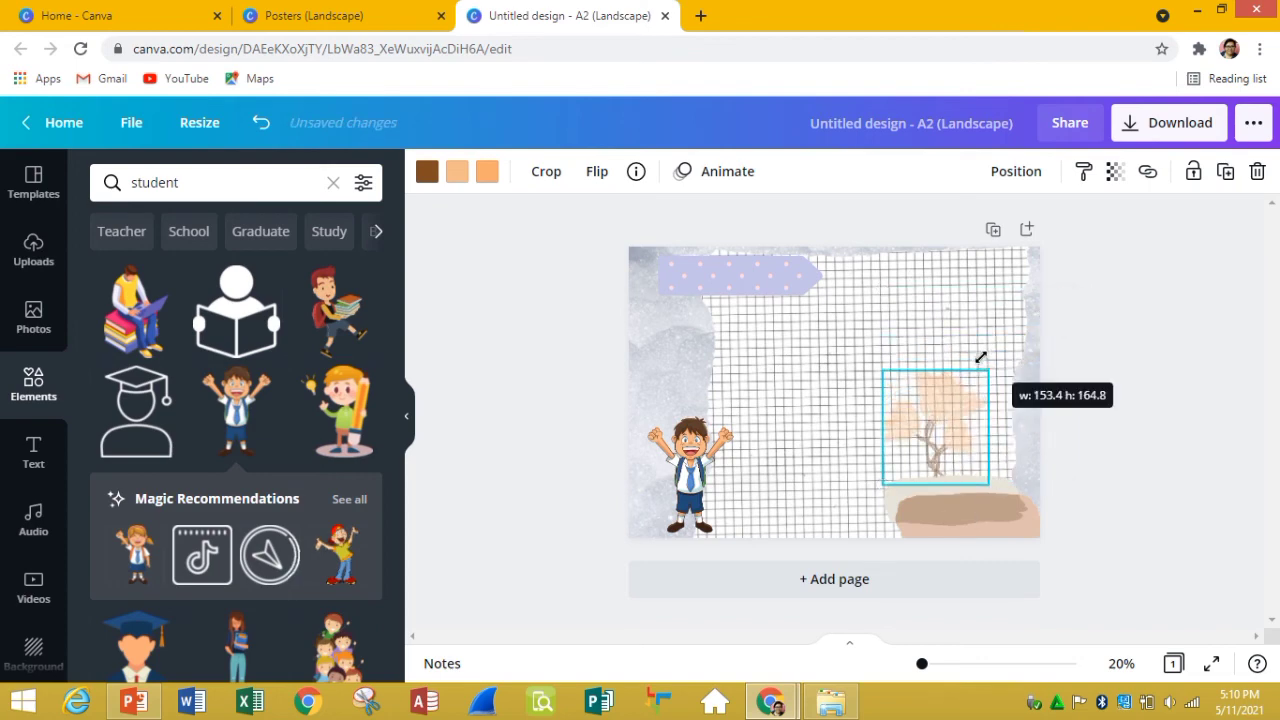
left_click_drag(929, 437, 990, 418)
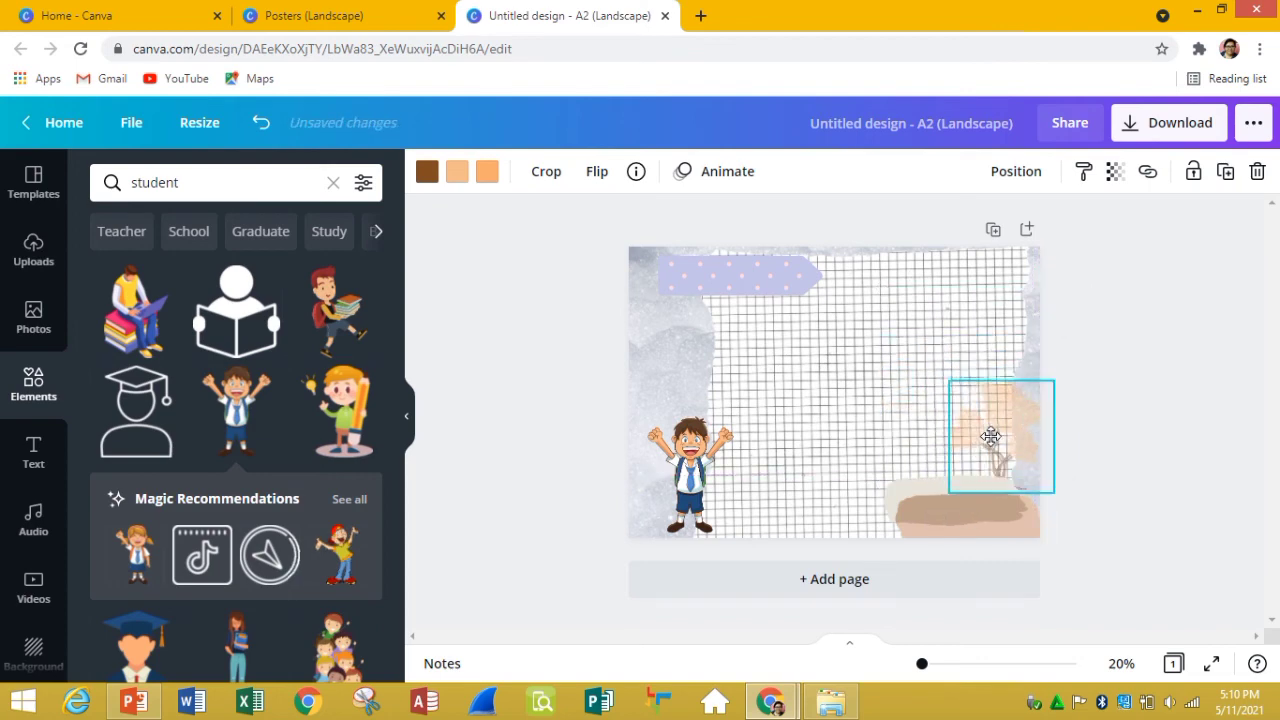
left_click(1118, 416)
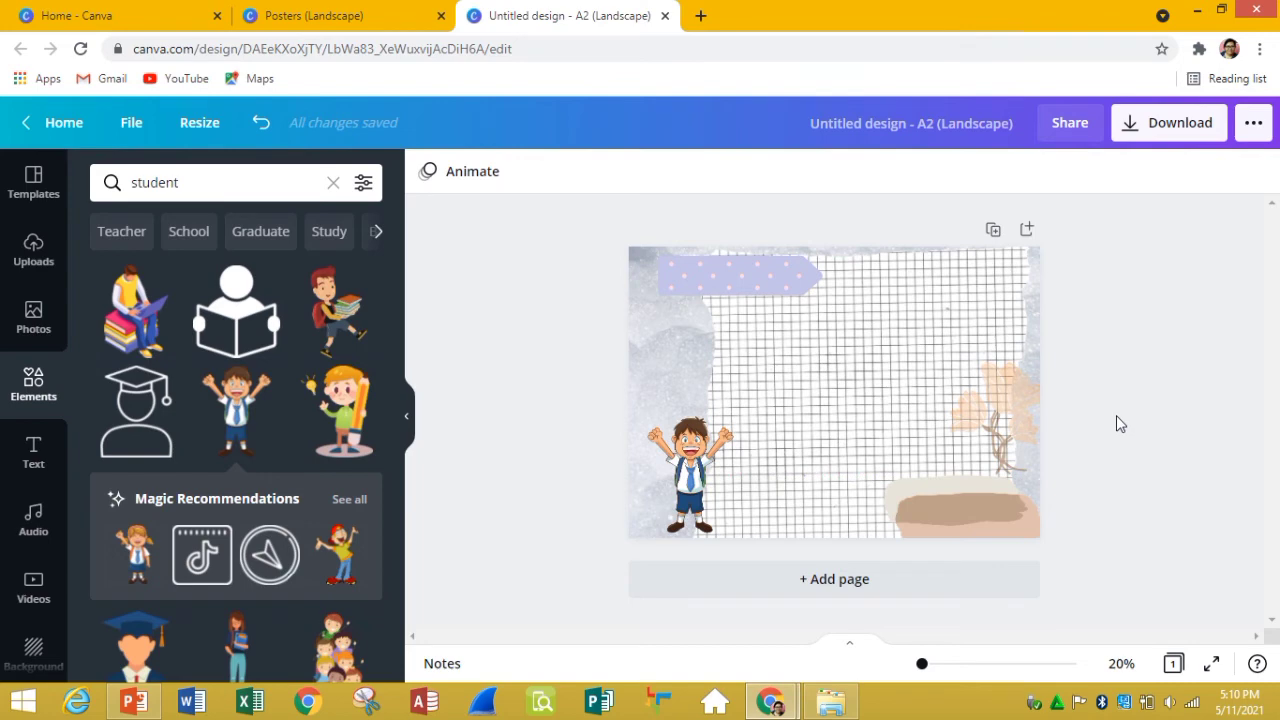
Step: Download the poster in JPG format as Untitled design.jpg
left_click(1173, 136)
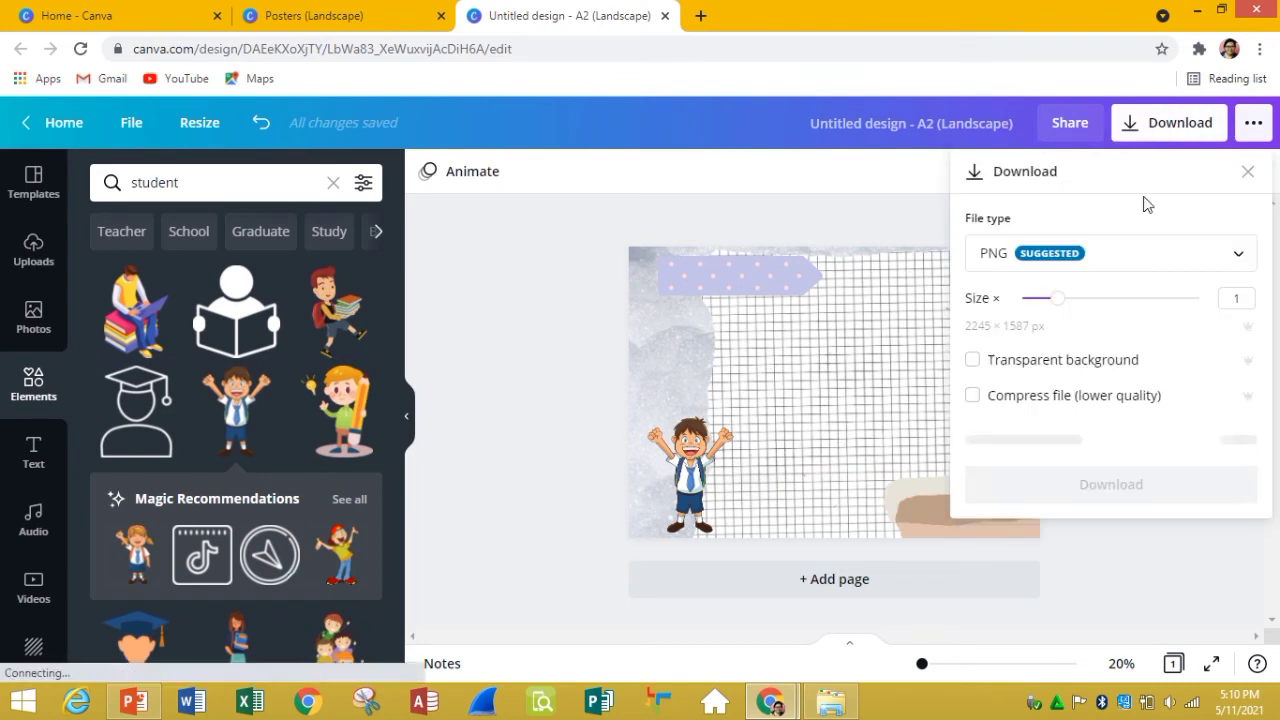
left_click(1238, 256)
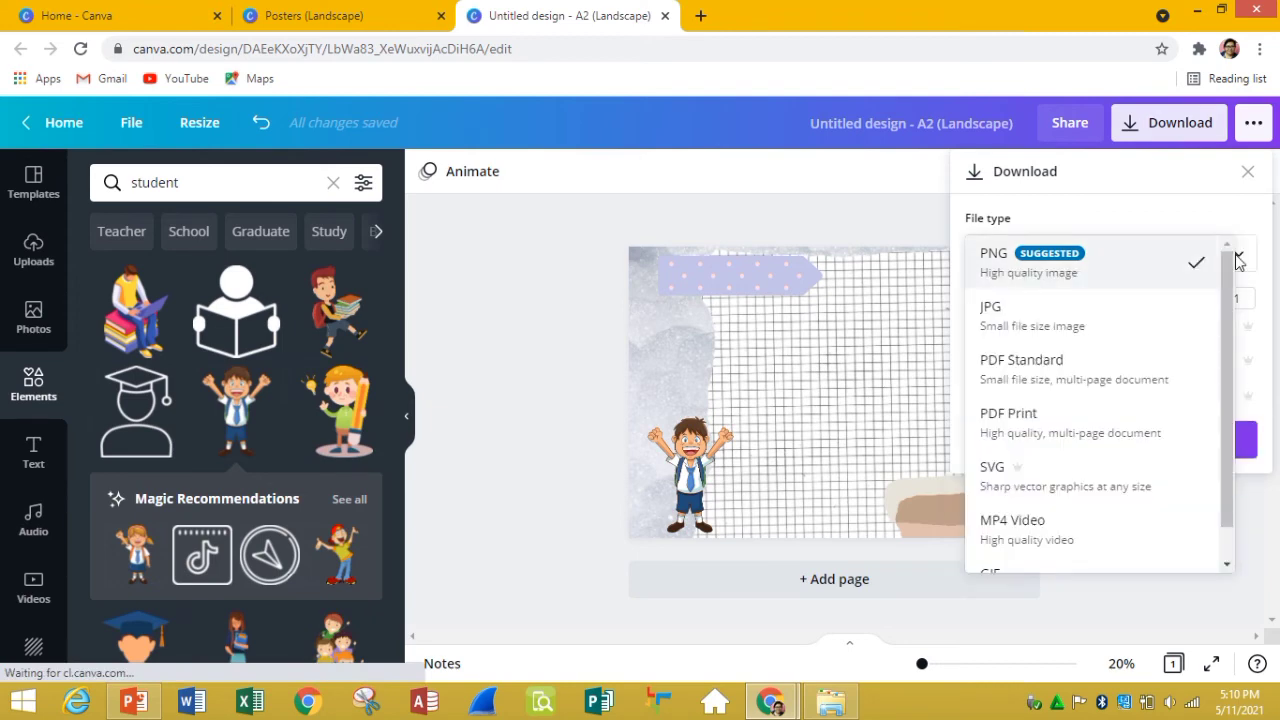
left_click(1079, 322)
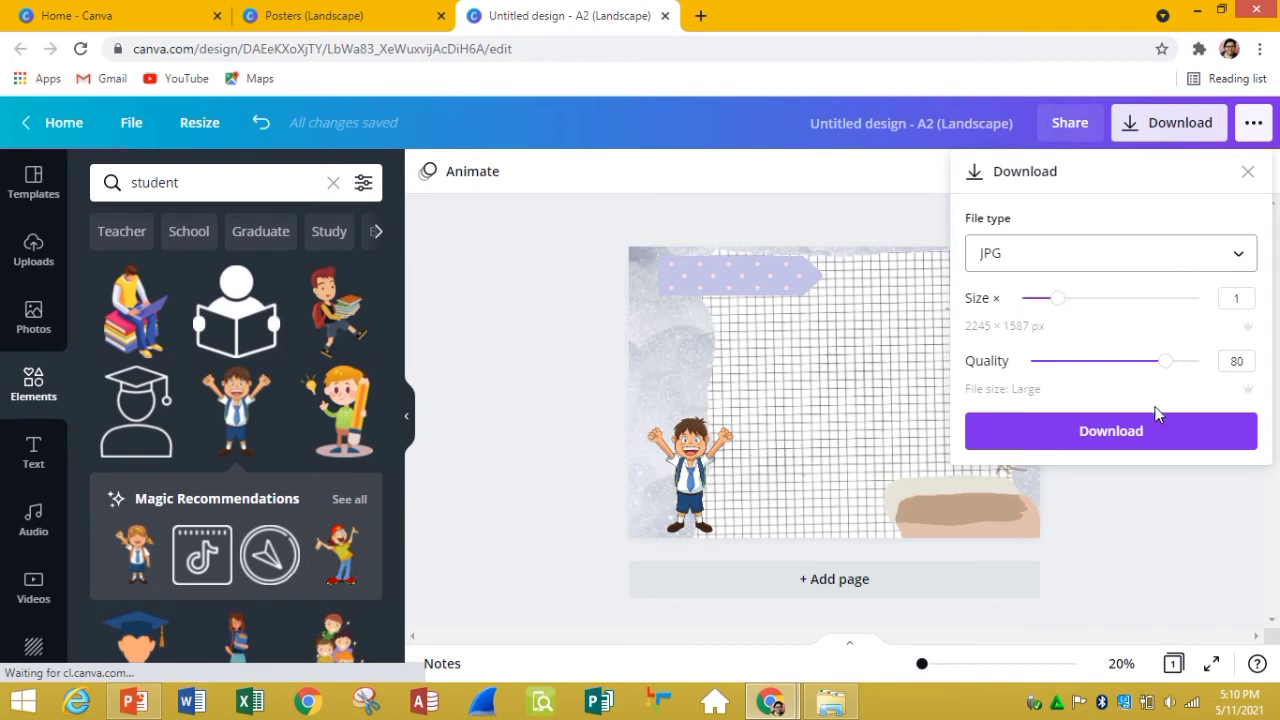
left_click(1134, 433)
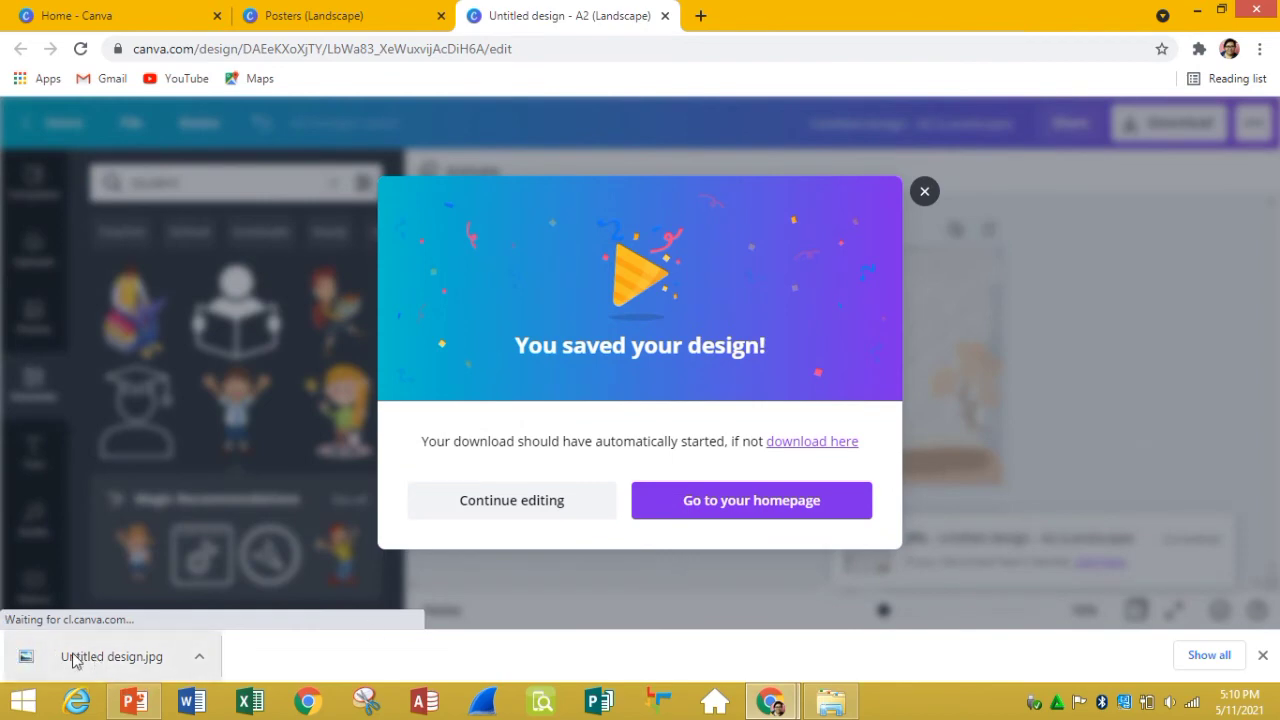
Step: Preview the downloaded poster JPG in Windows Photo Viewer, then close it and switch to PowerPoint
left_click(925, 193)
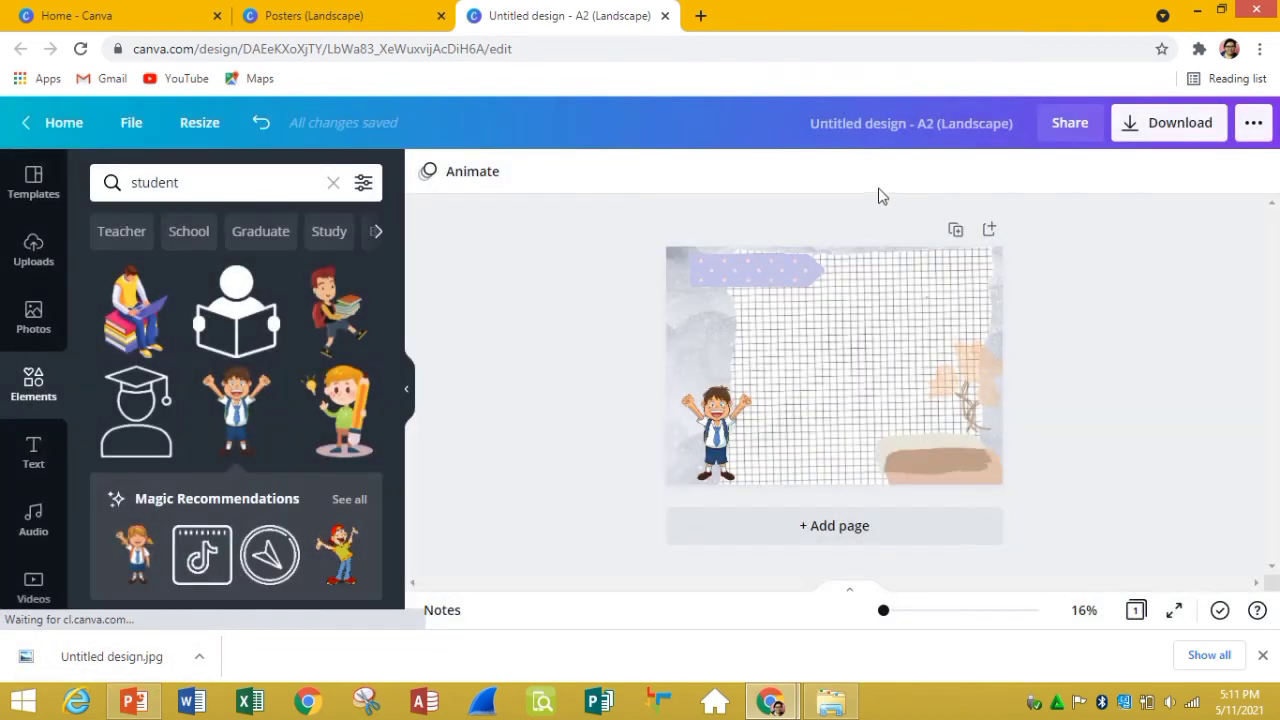
left_click(199, 657)
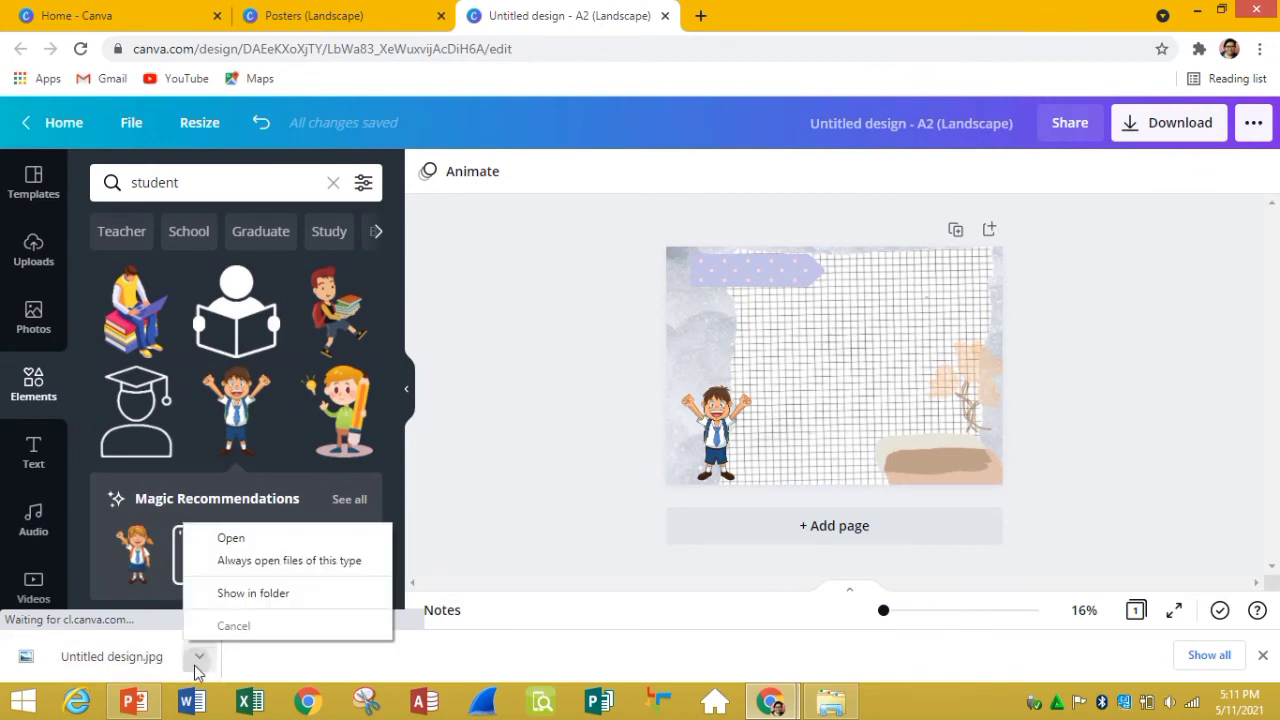
left_click(269, 537)
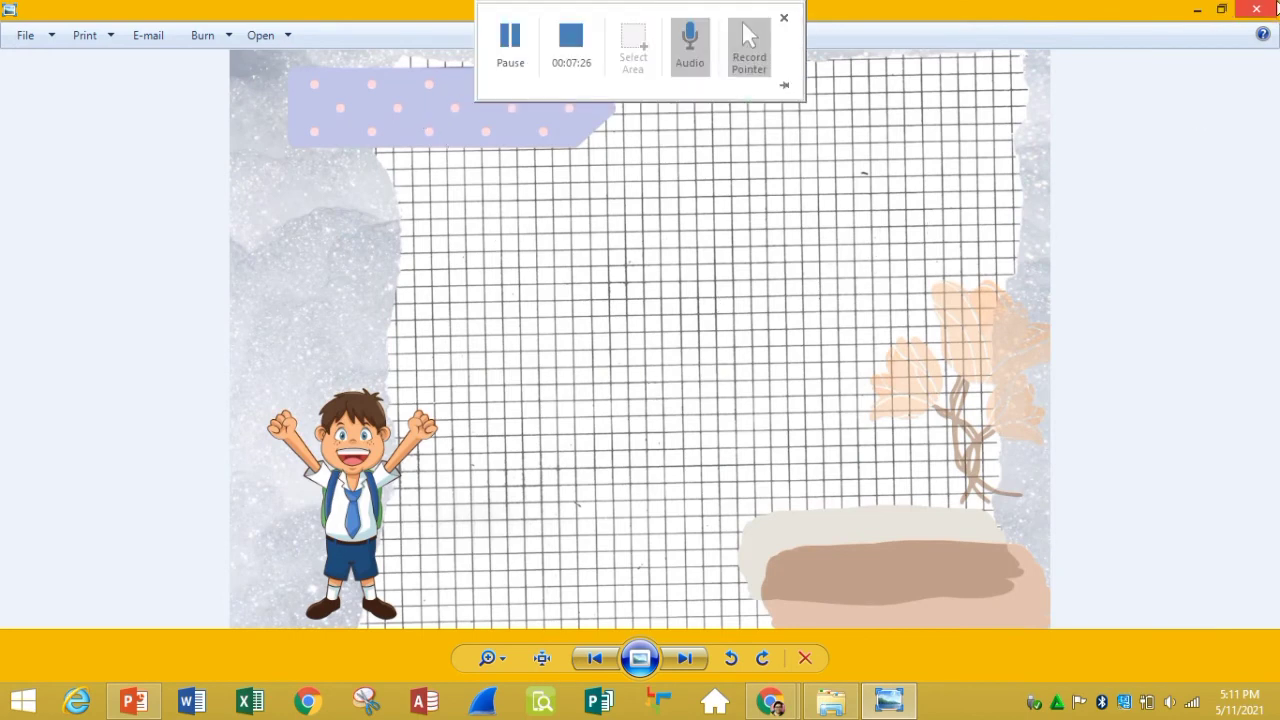
left_click(1258, 10)
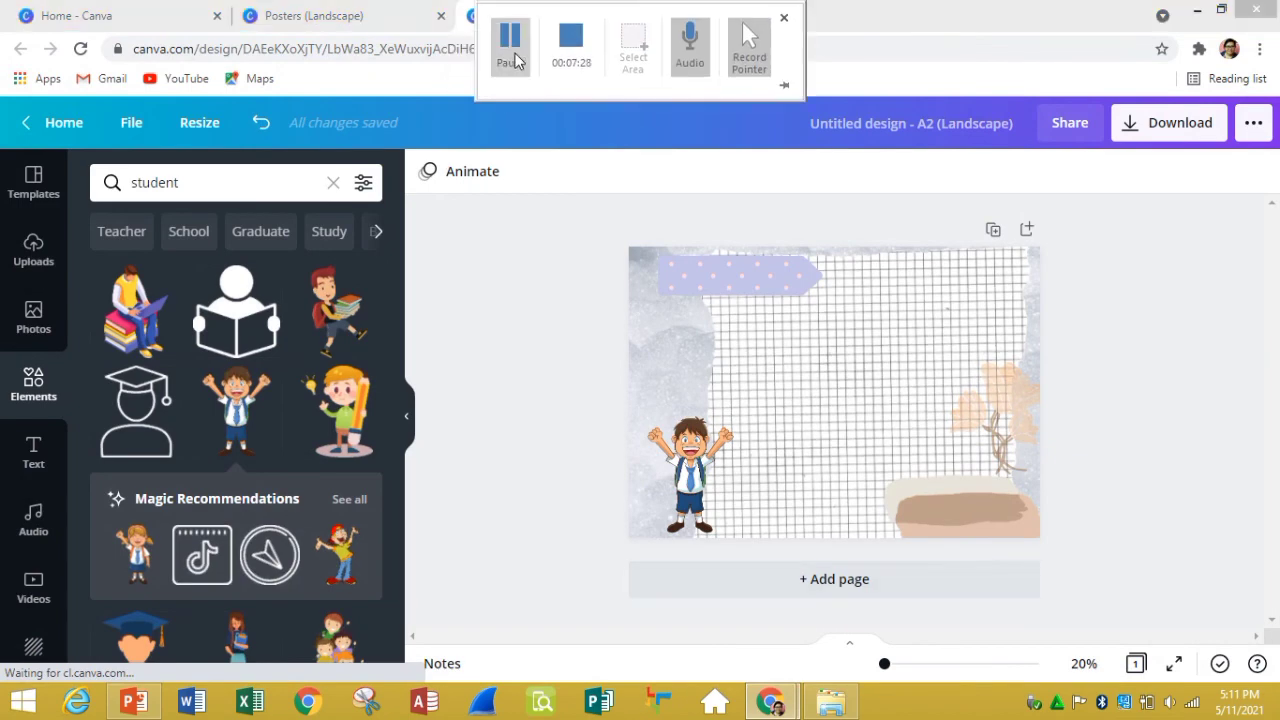
left_click(508, 45)
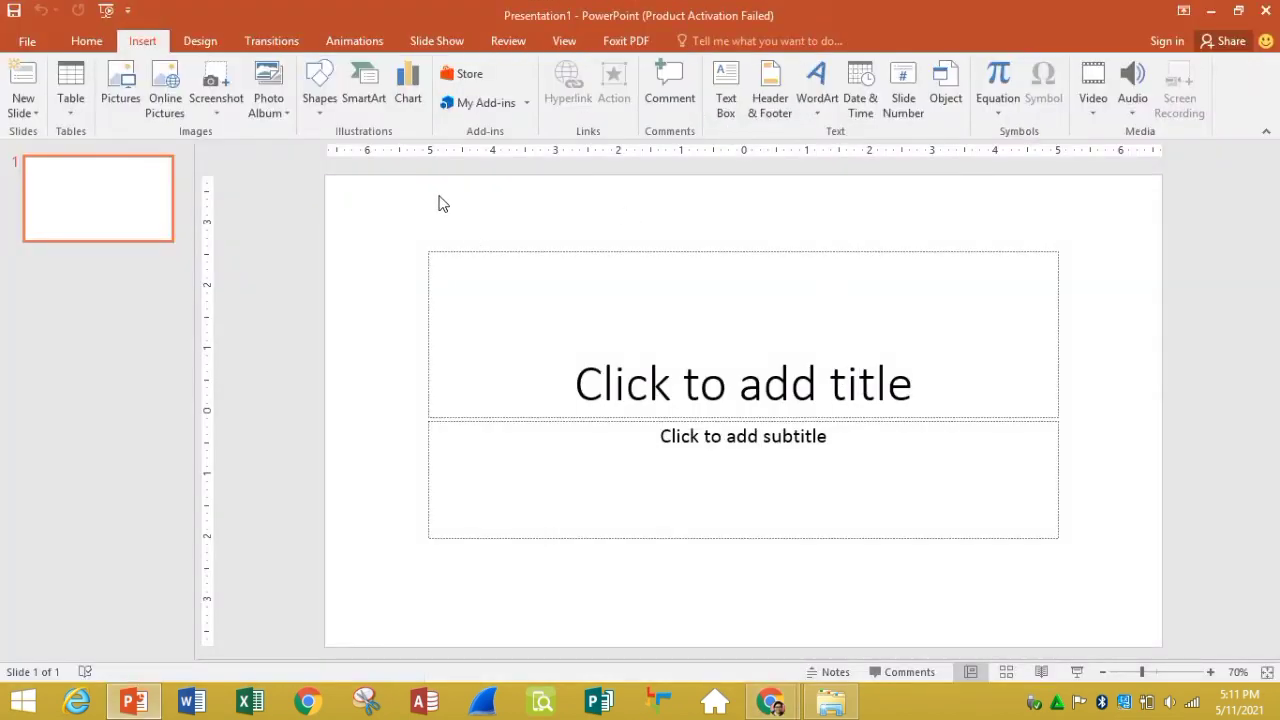
Step: Fill the first slide's background with the Untitled design poster picture from Downloads
right_click(476, 225)
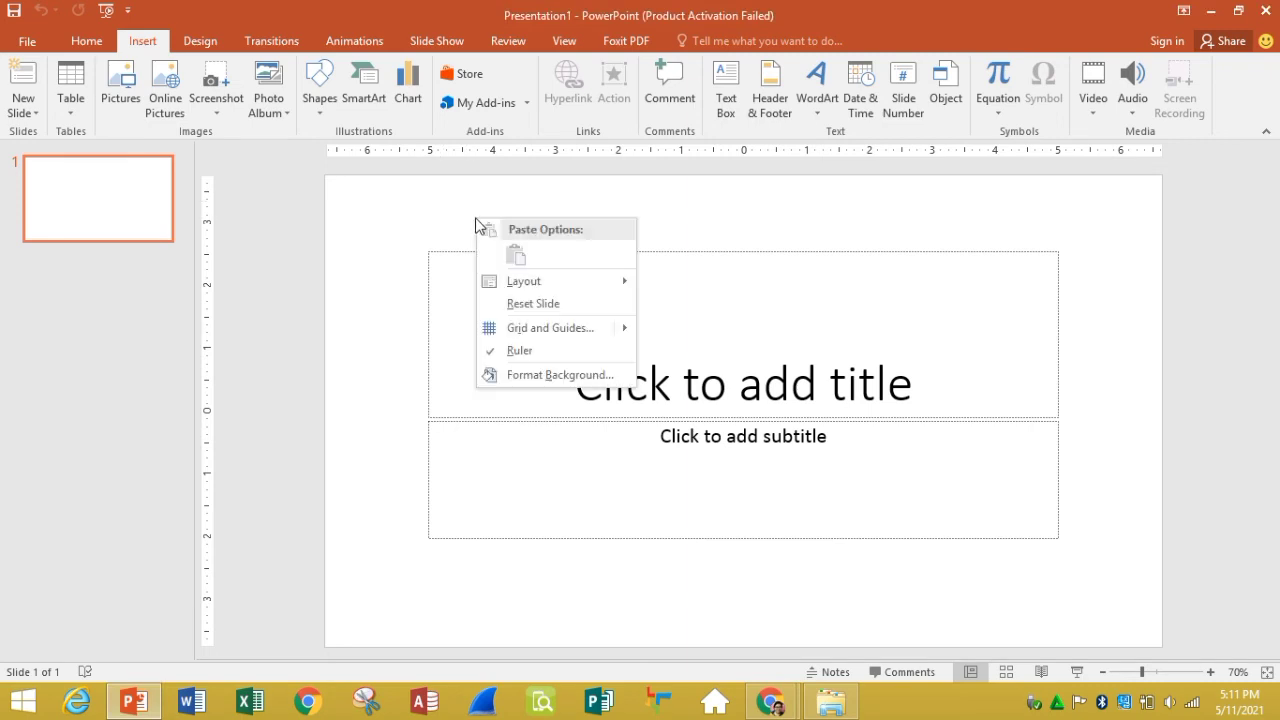
left_click(535, 376)
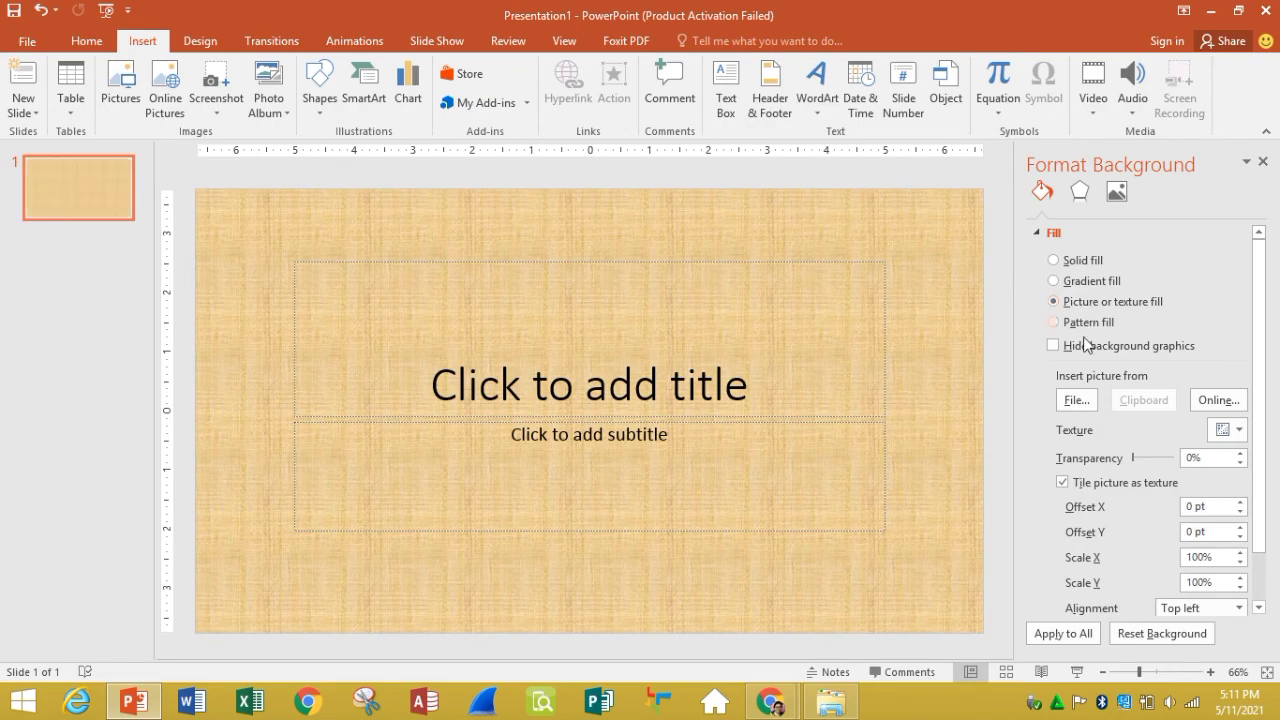
left_click(1077, 400)
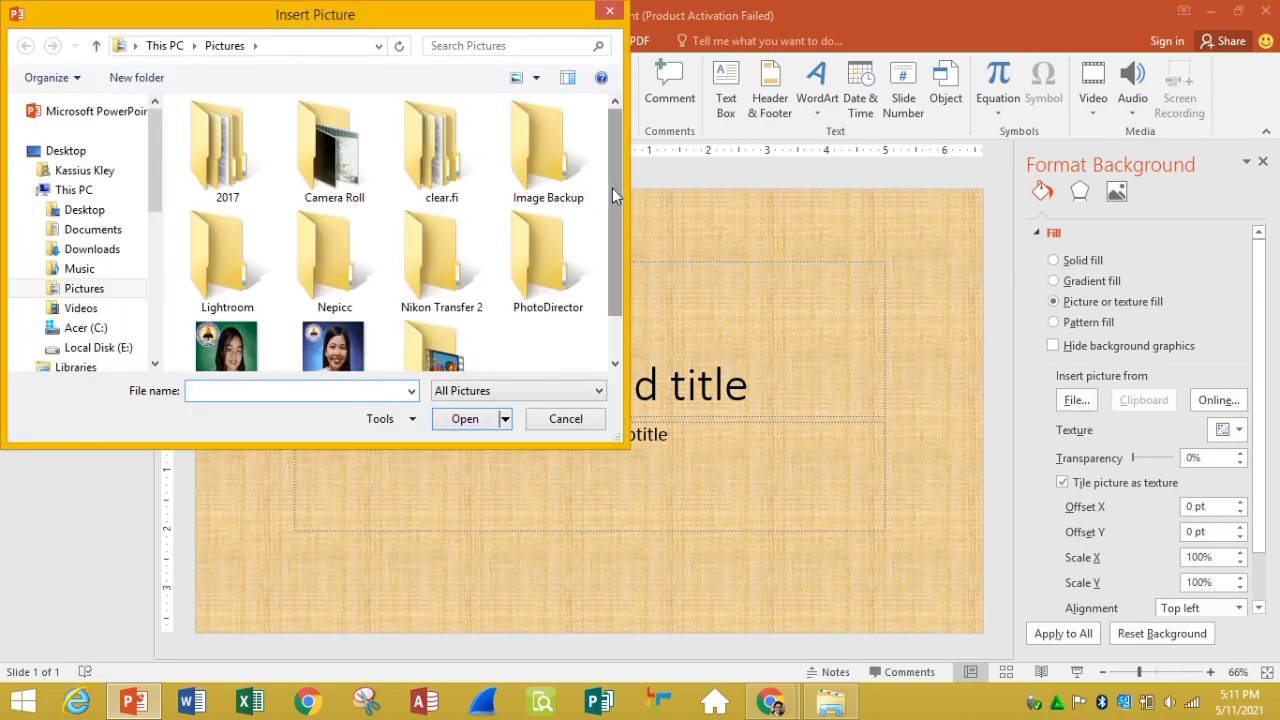
scroll(618, 305, "down", 2)
mouse_move(92, 249)
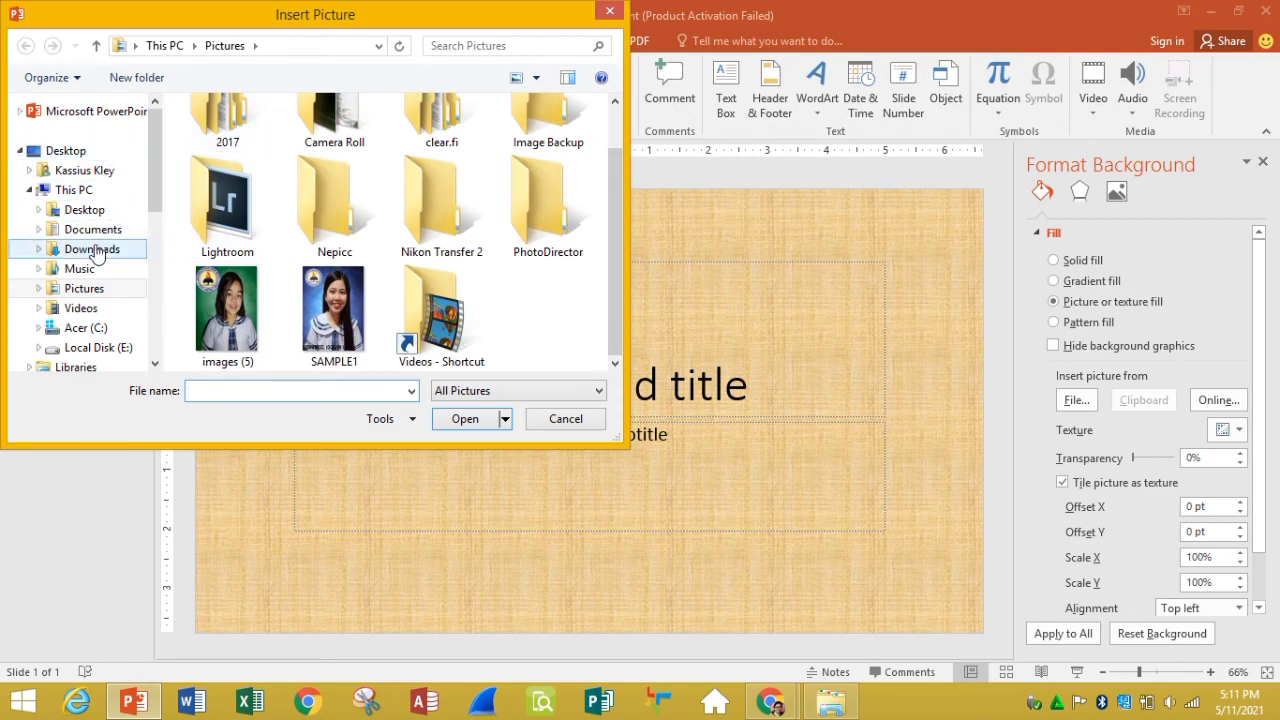
left_click(107, 249)
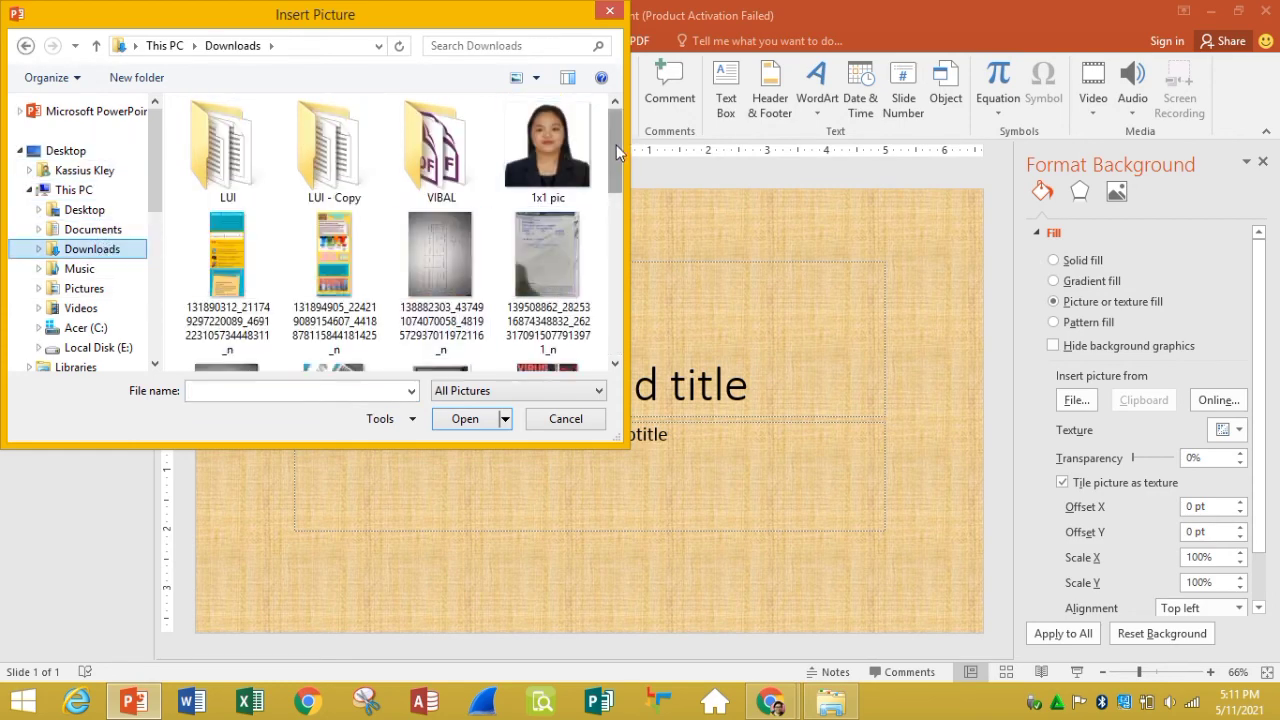
left_click_drag(617, 152, 623, 357)
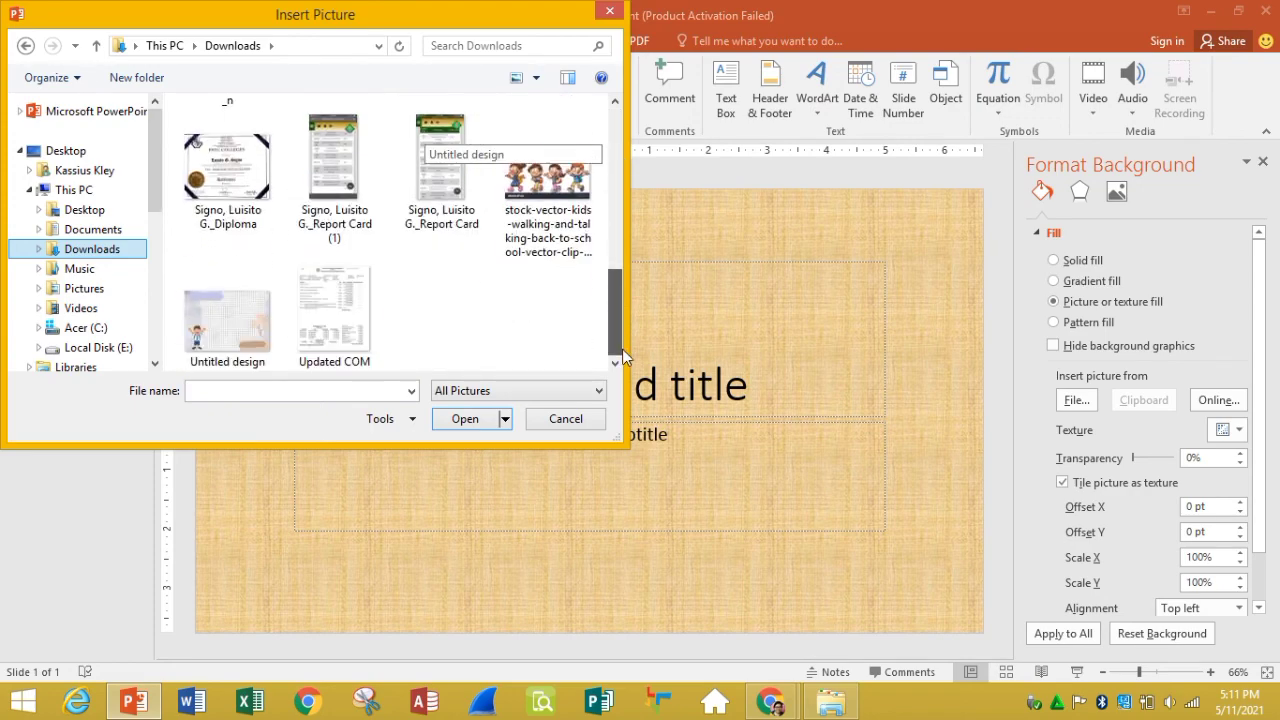
left_click(250, 358)
left_click(472, 420)
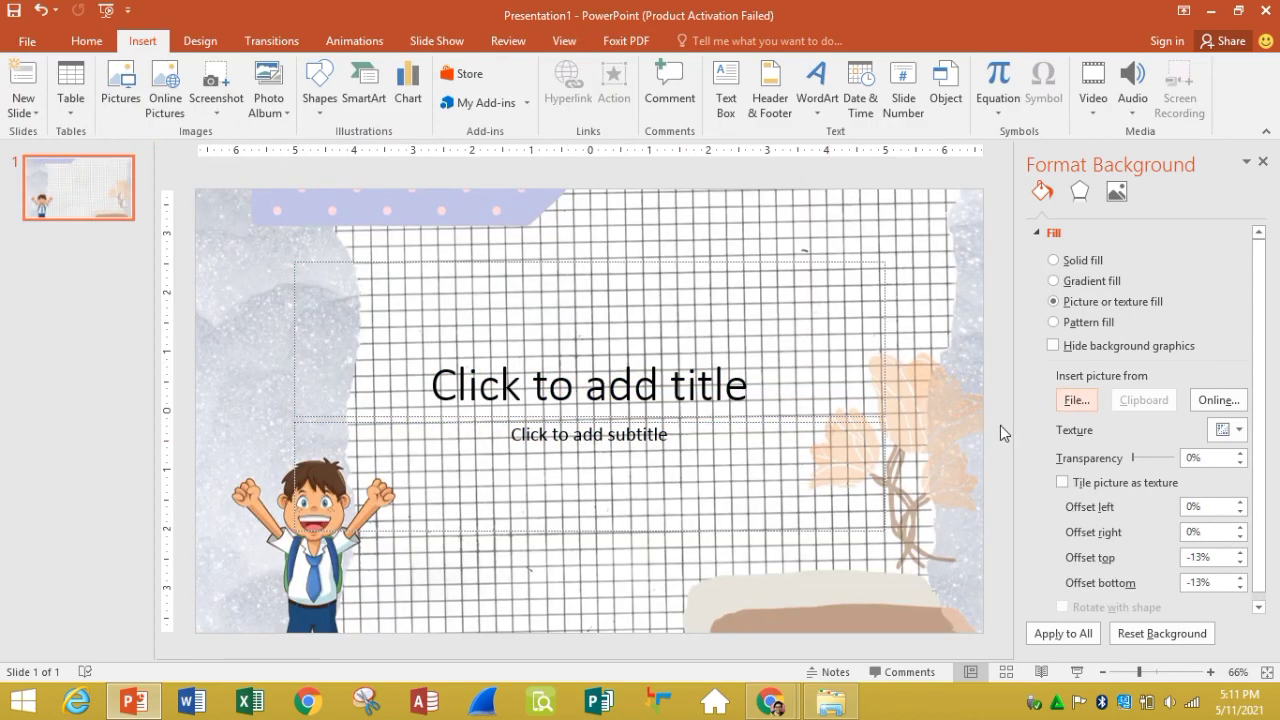
Step: Undo the accidental extra slide and the poster background, restoring the original texture
left_click(1262, 161)
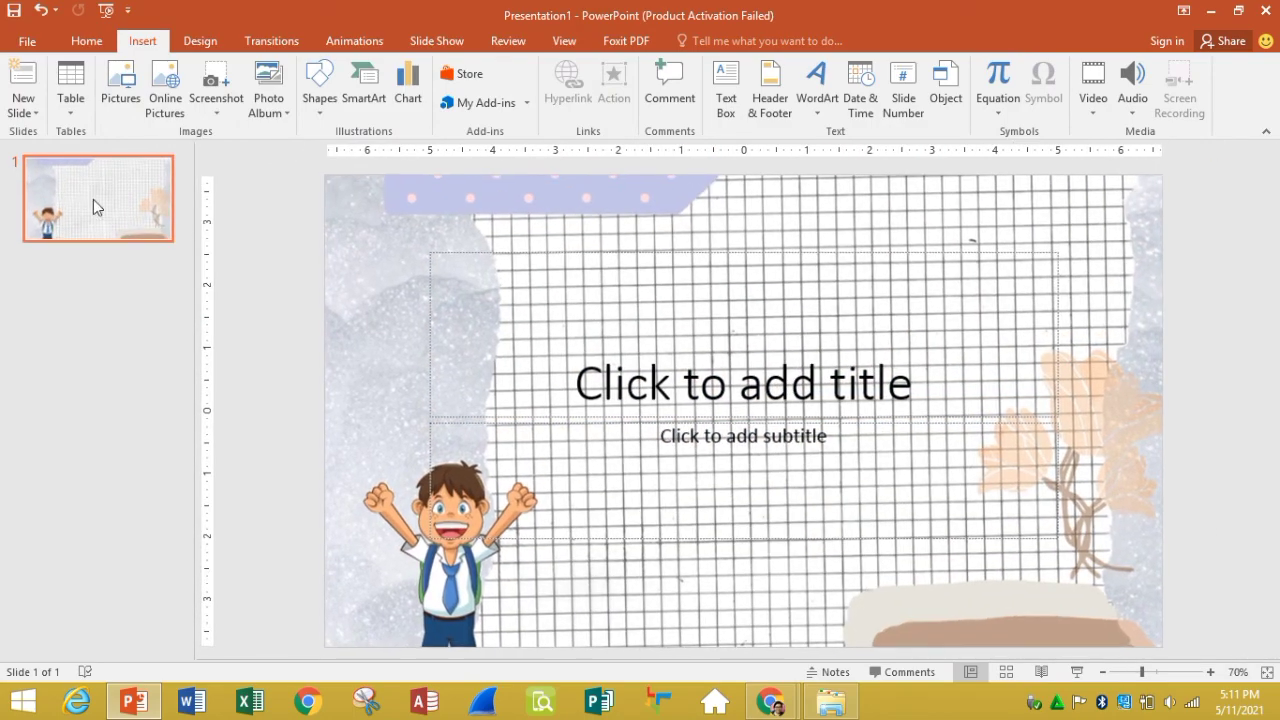
key("Return")
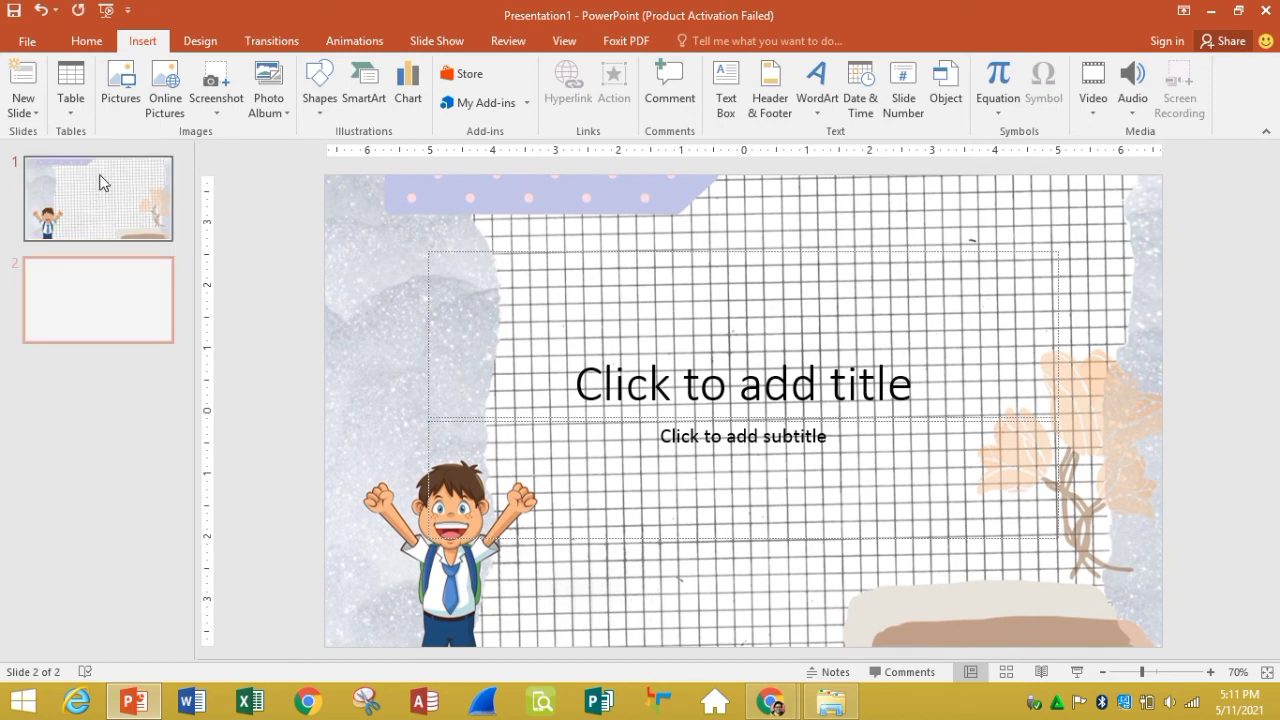
left_click(122, 230)
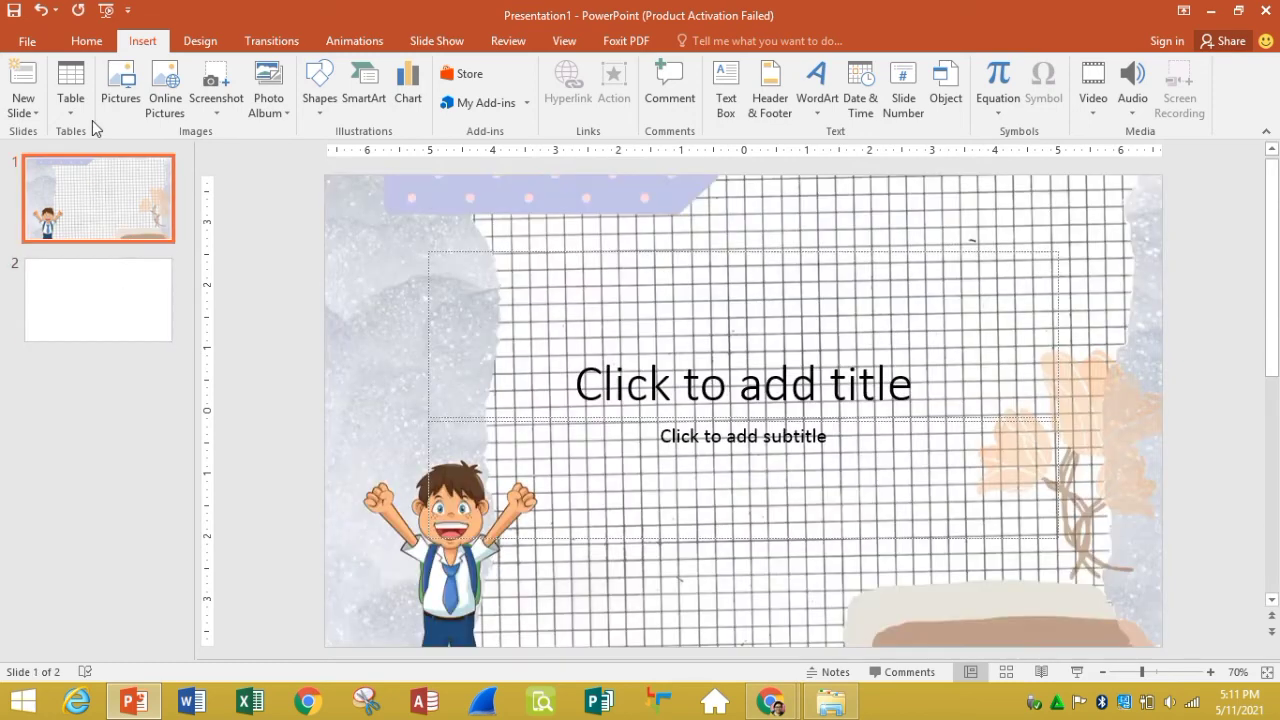
left_click(41, 10)
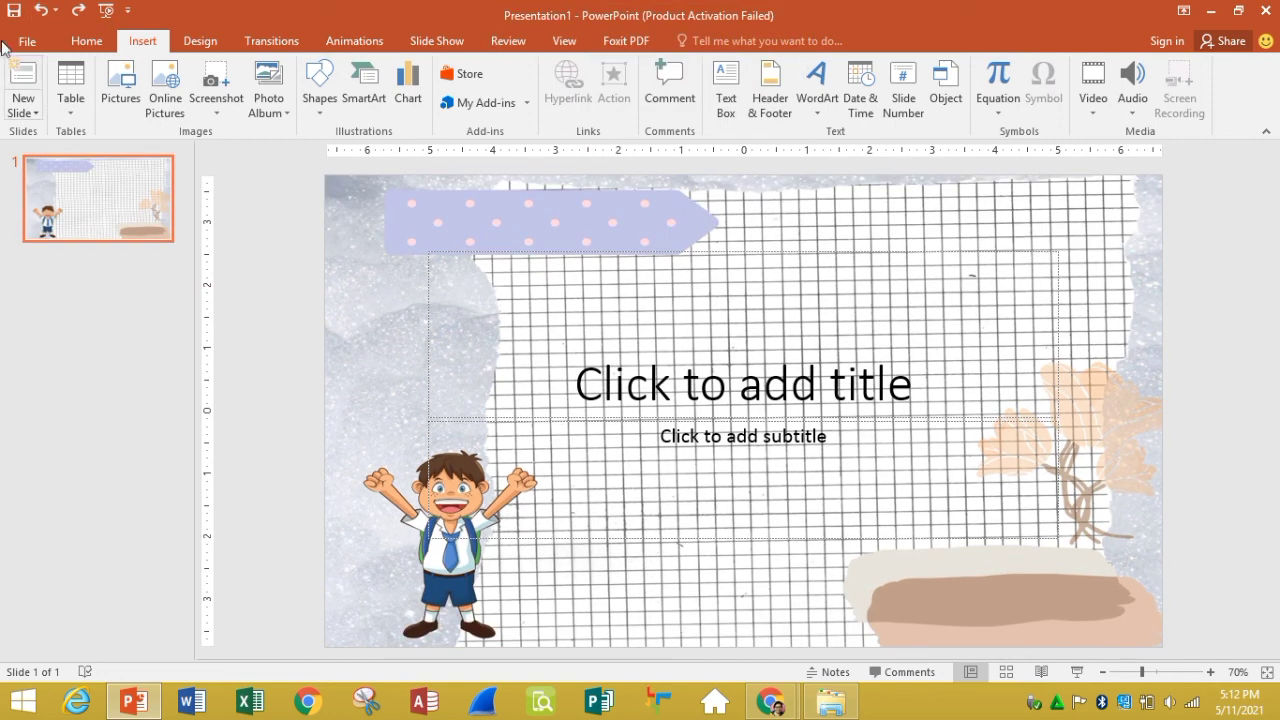
left_click(40, 12)
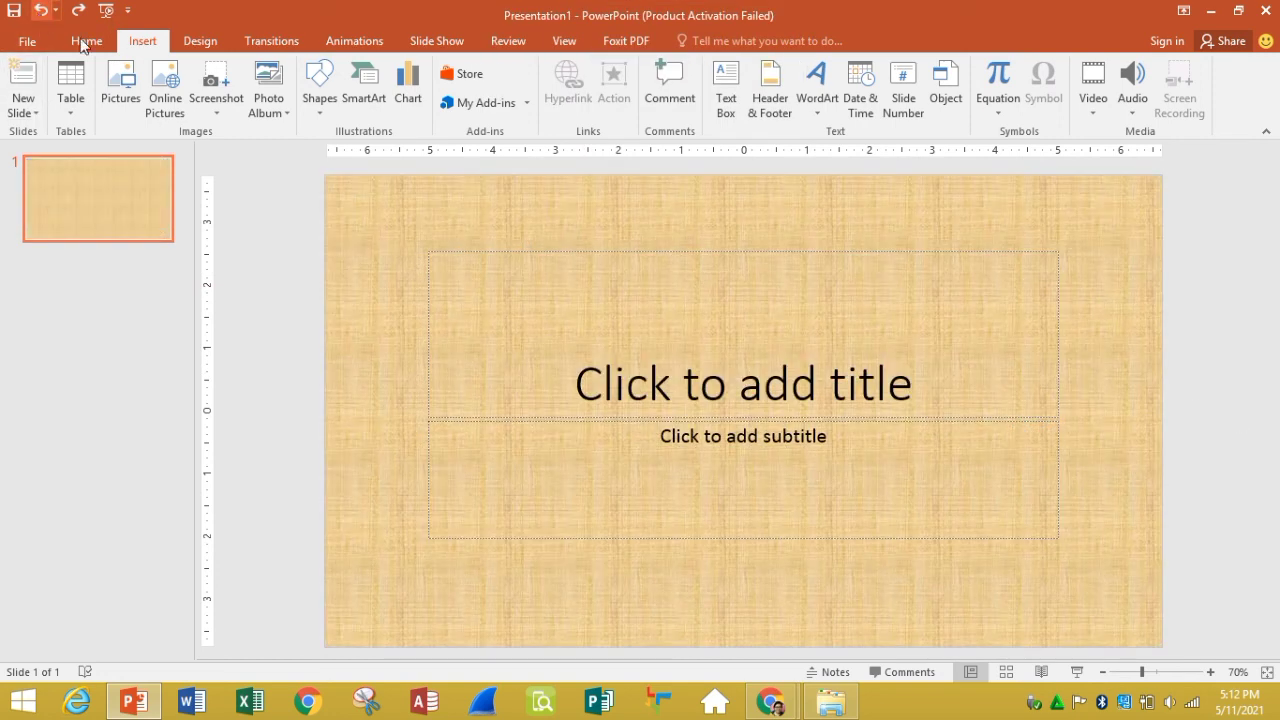
Step: Reinsert the Untitled design poster as the background picture and apply it to all slides
right_click(536, 238)
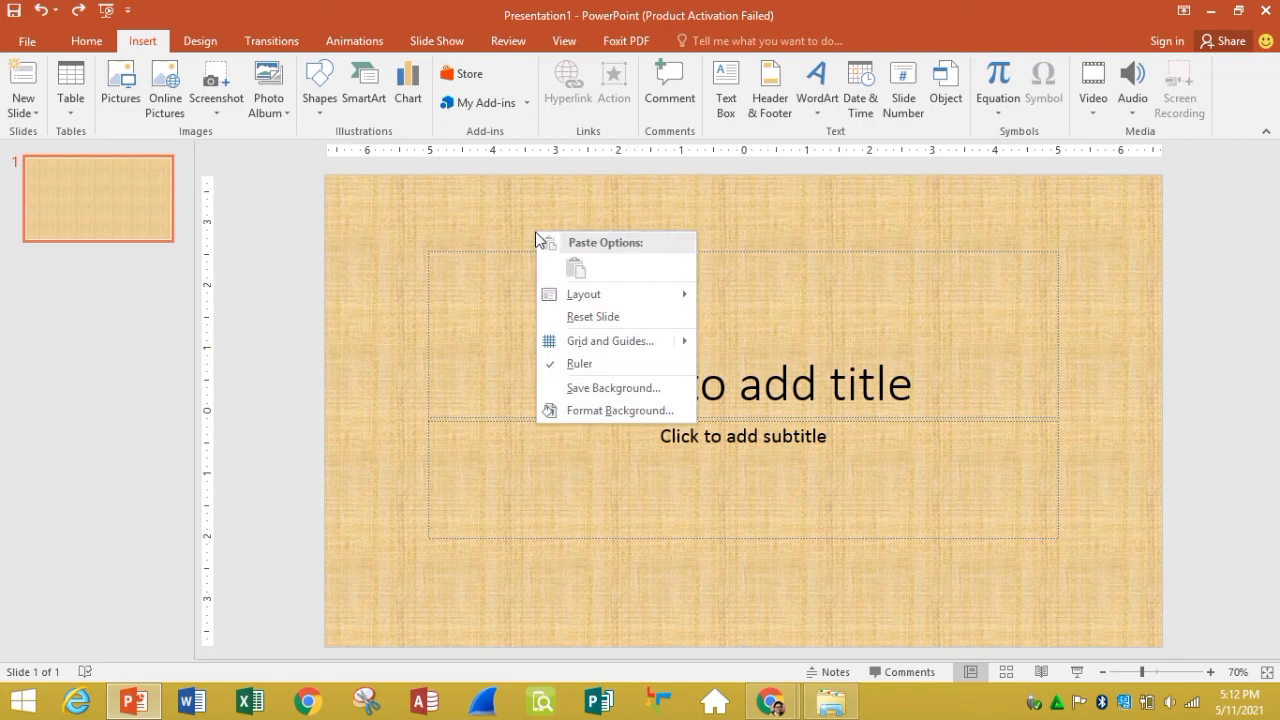
left_click(590, 408)
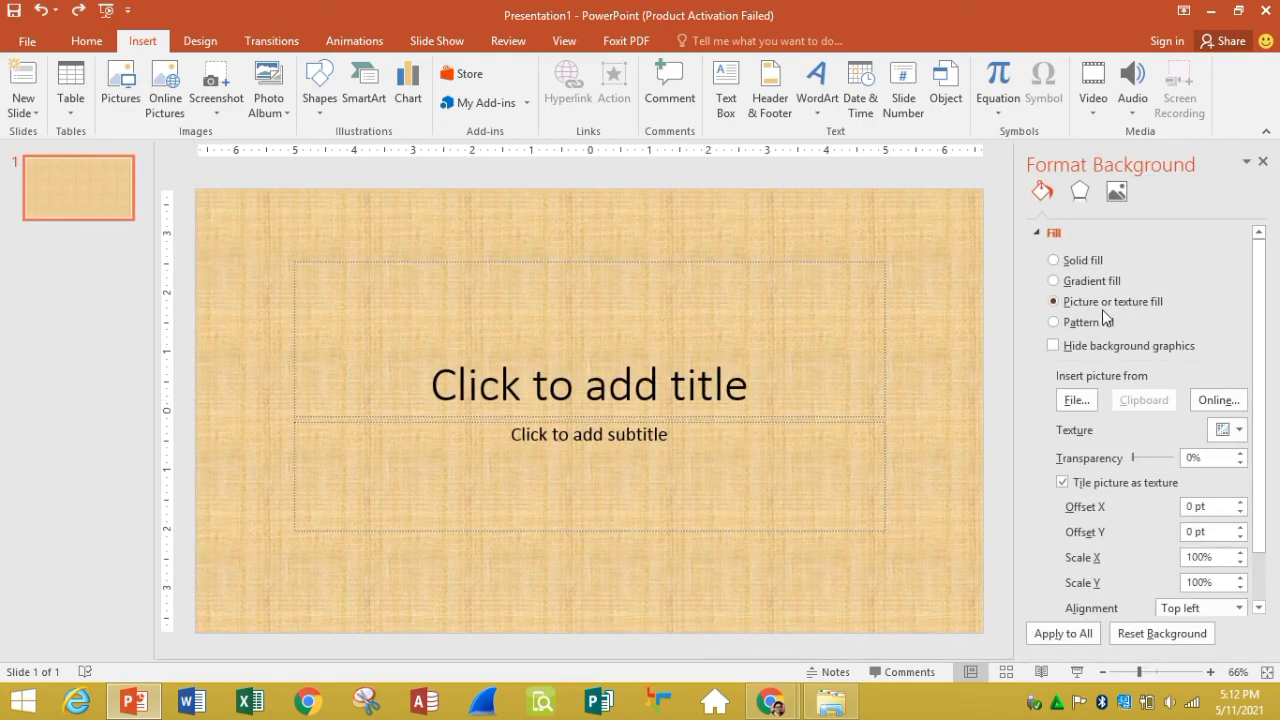
left_click(1076, 400)
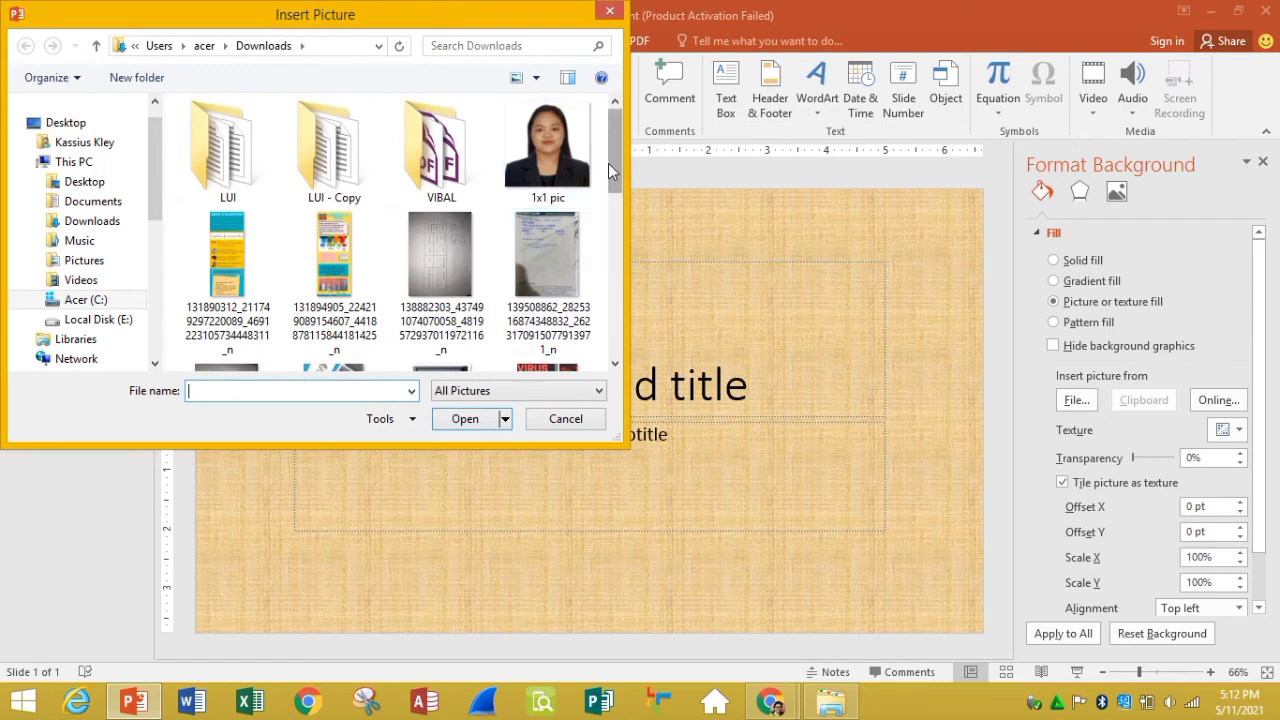
mouse_move(615, 150)
left_mouse_down()
mouse_move(641, 371)
mouse_move(659, 170)
mouse_move(615, 320)
left_mouse_up()
left_click(227, 315)
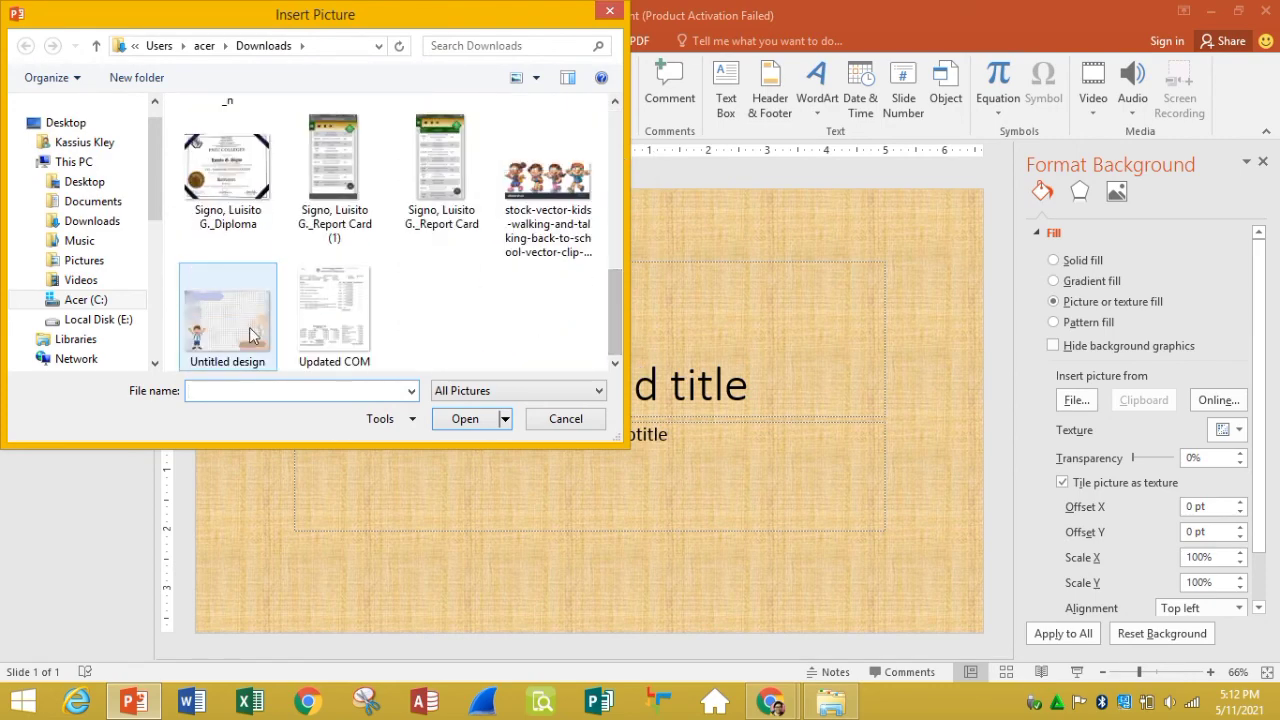
left_click(467, 418)
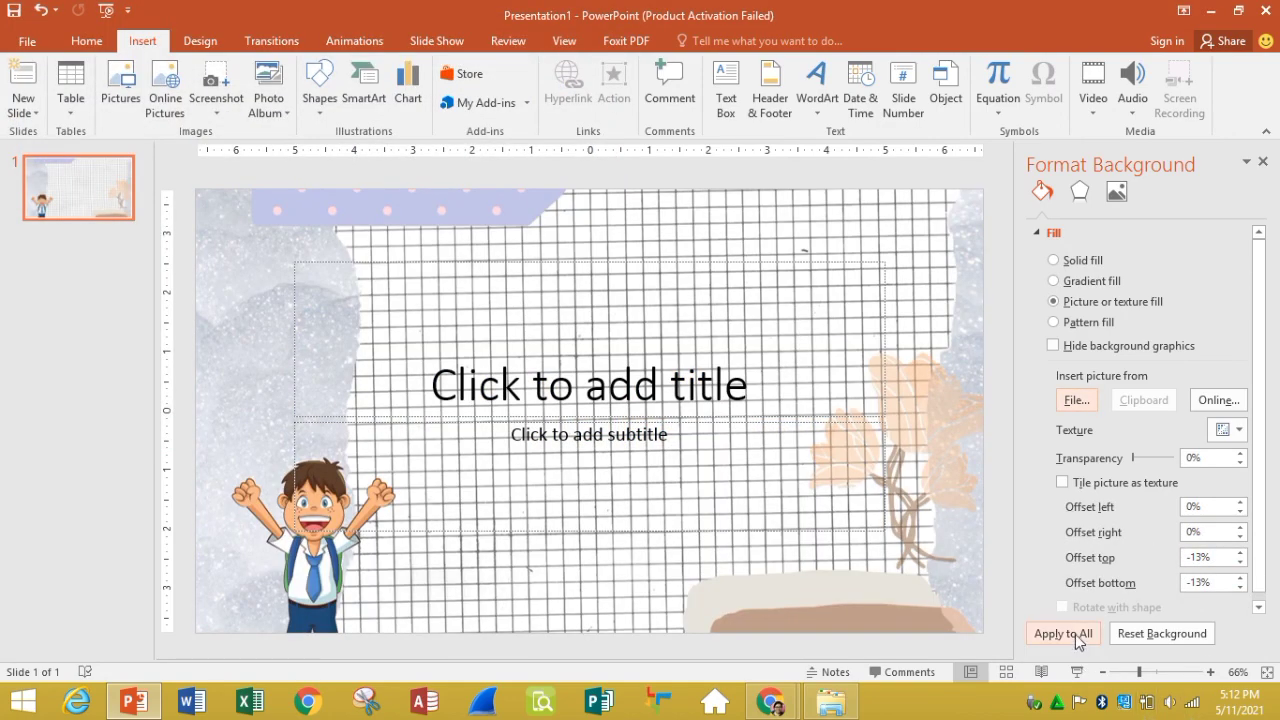
left_click(1078, 641)
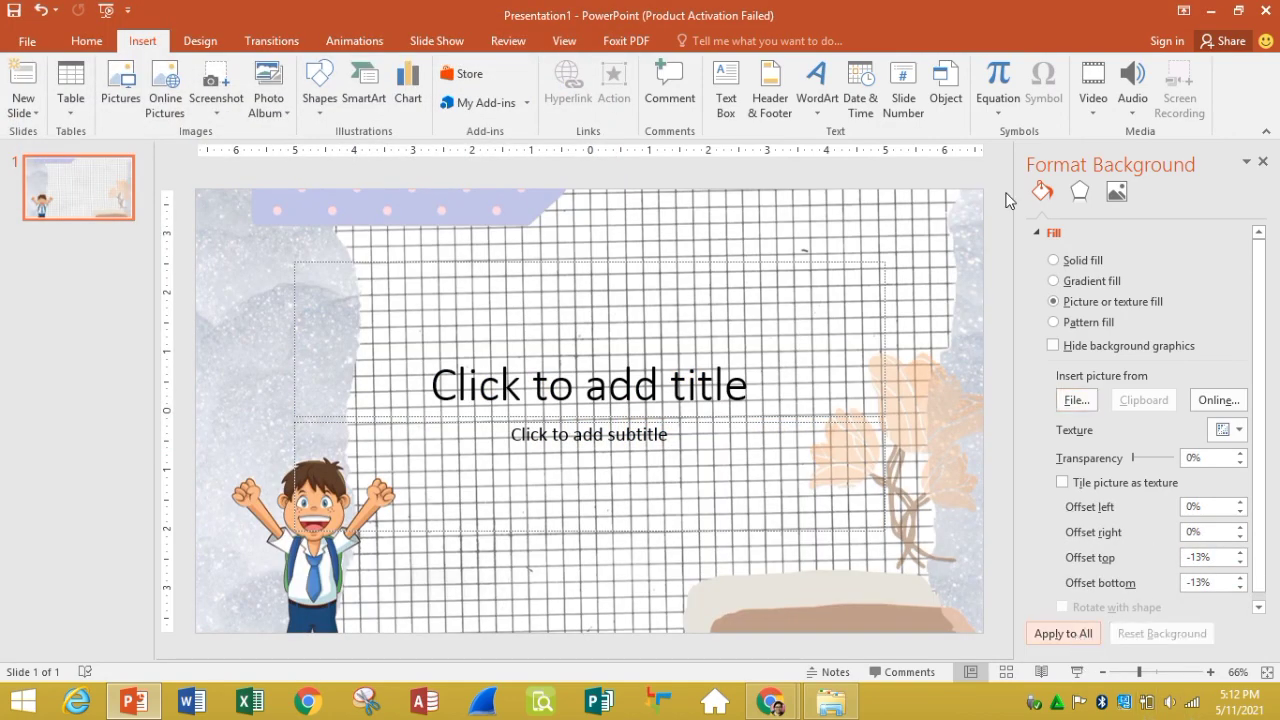
Step: Add two new slides, each carrying the Canva poster background
left_click(1263, 162)
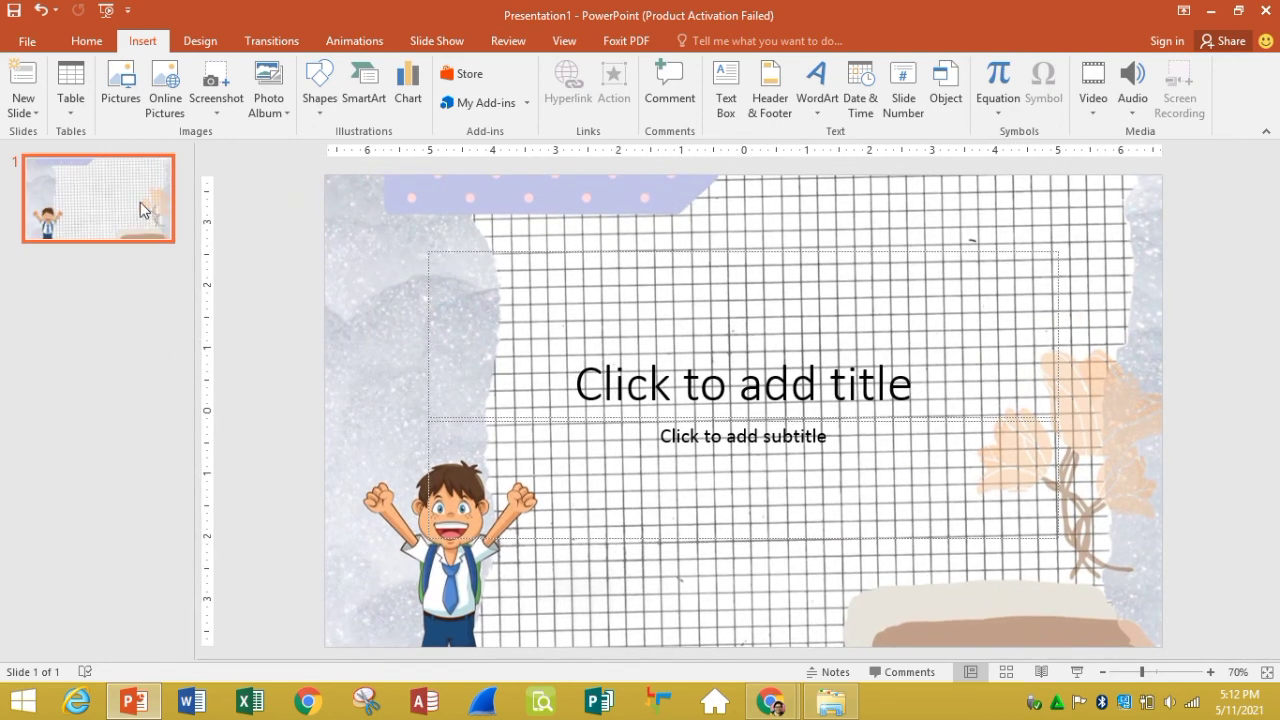
key("Return")
key("Return")
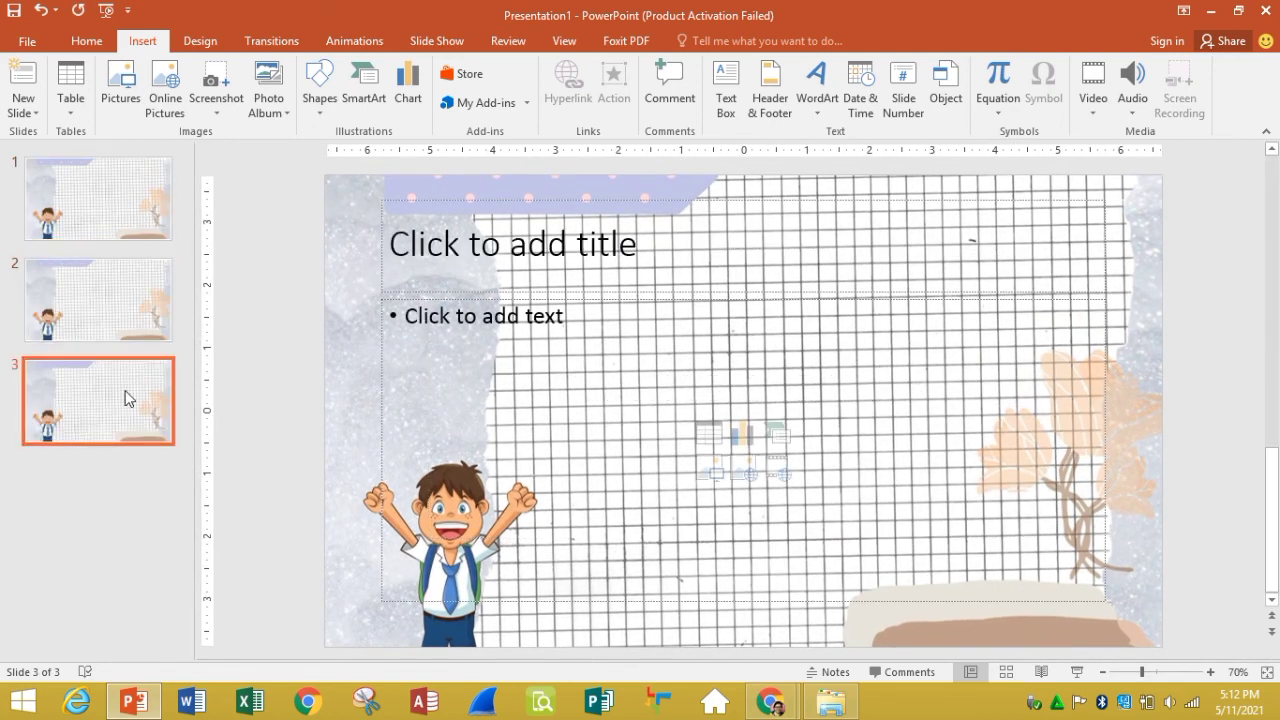
key("Return")
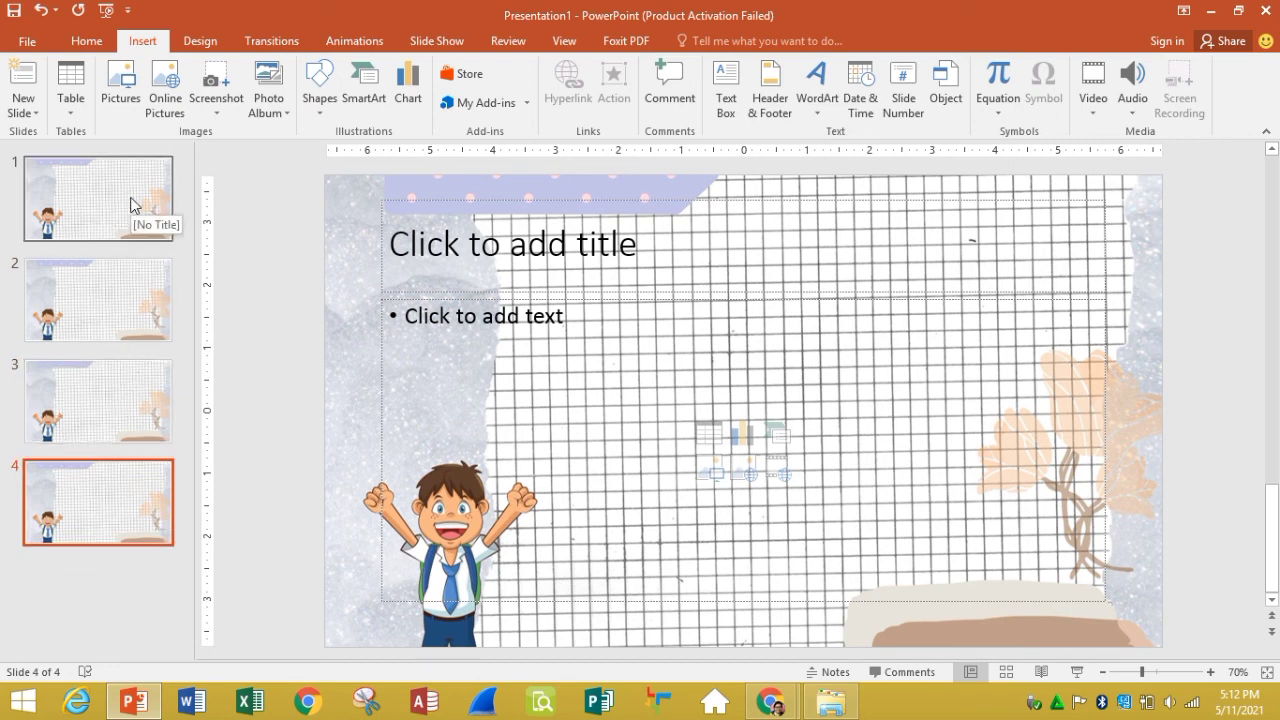